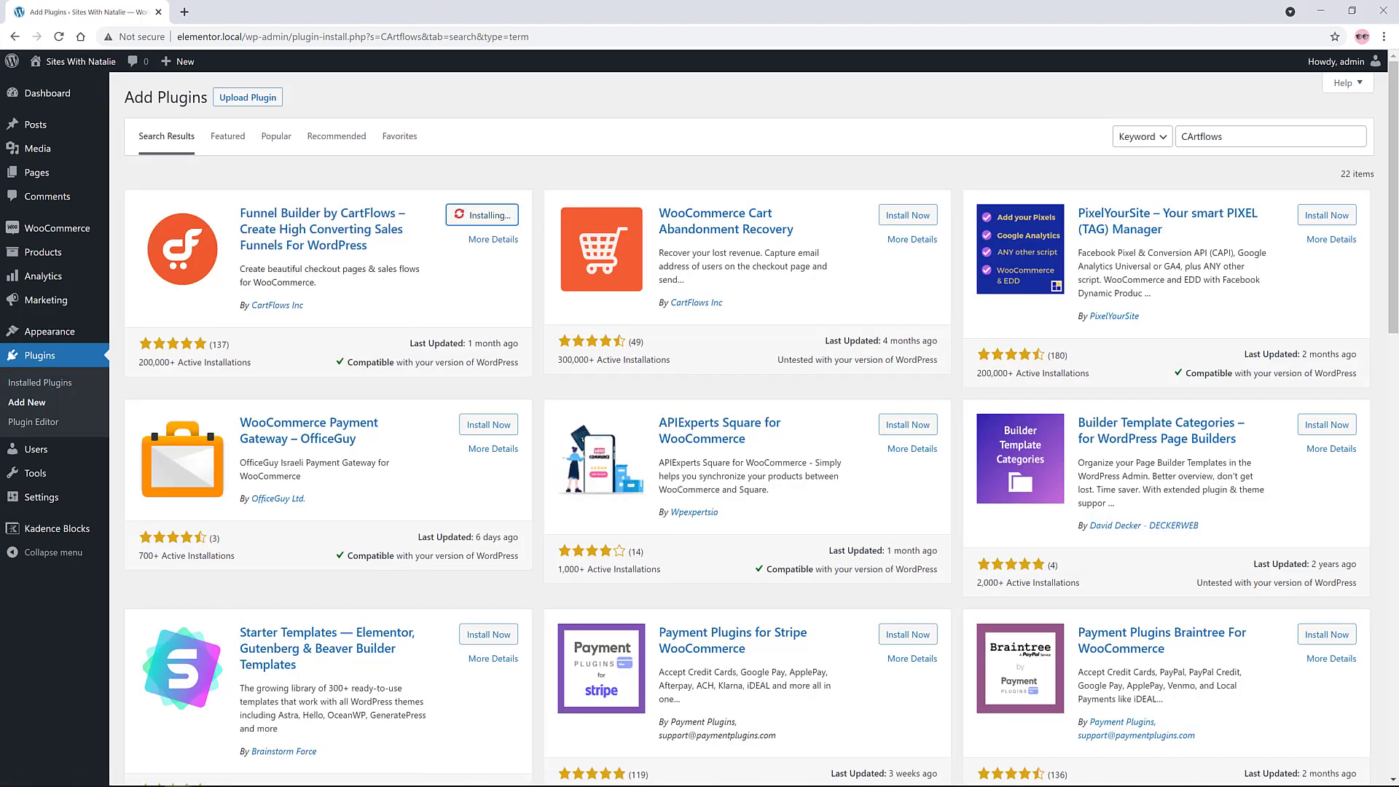
# Activate the newly installed Funnel Builder by CartFlows plugin.
pyautogui.click(494, 216)
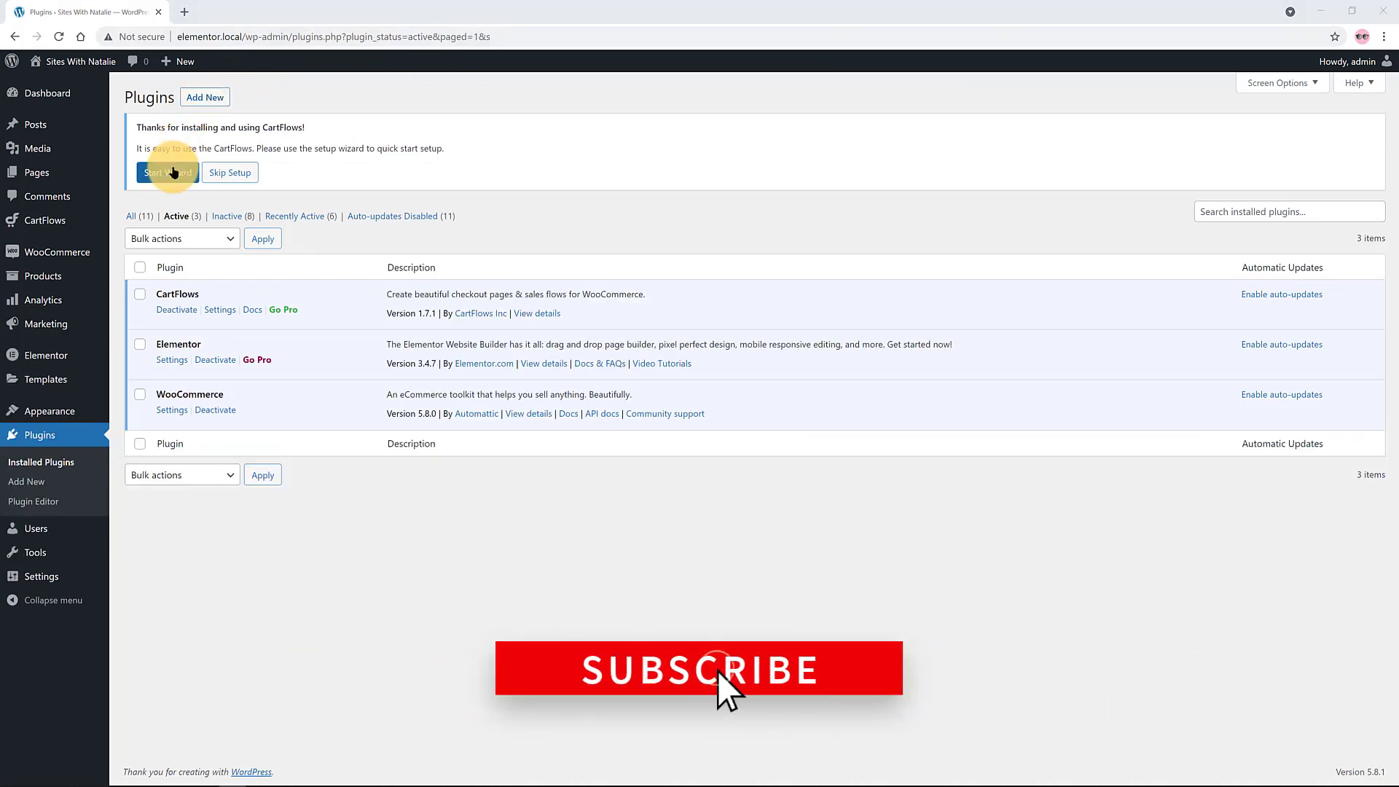
# Run the CartFlows wizard with Elementor as page builder, declining WooCommerce and the training offer.
pyautogui.click(169, 174)
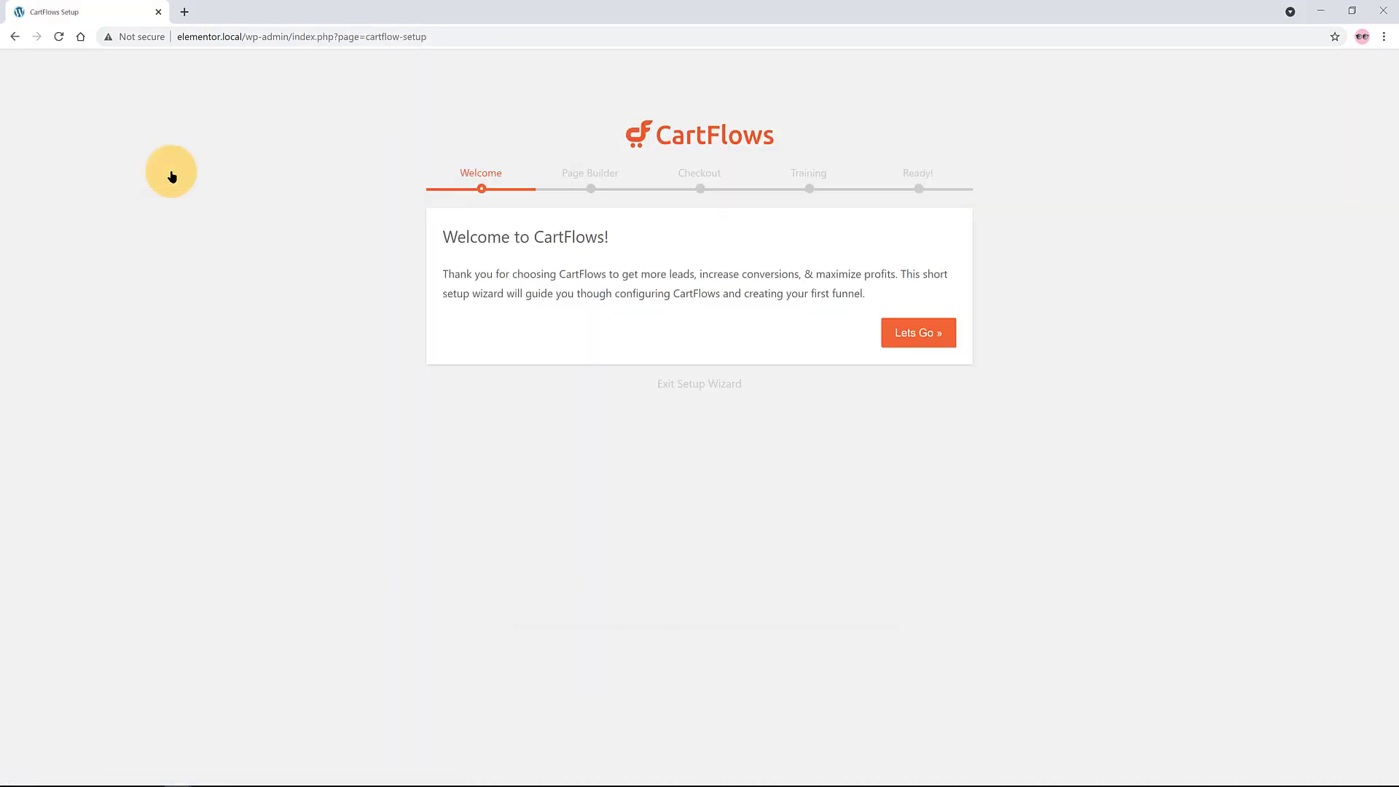
pyautogui.click(924, 333)
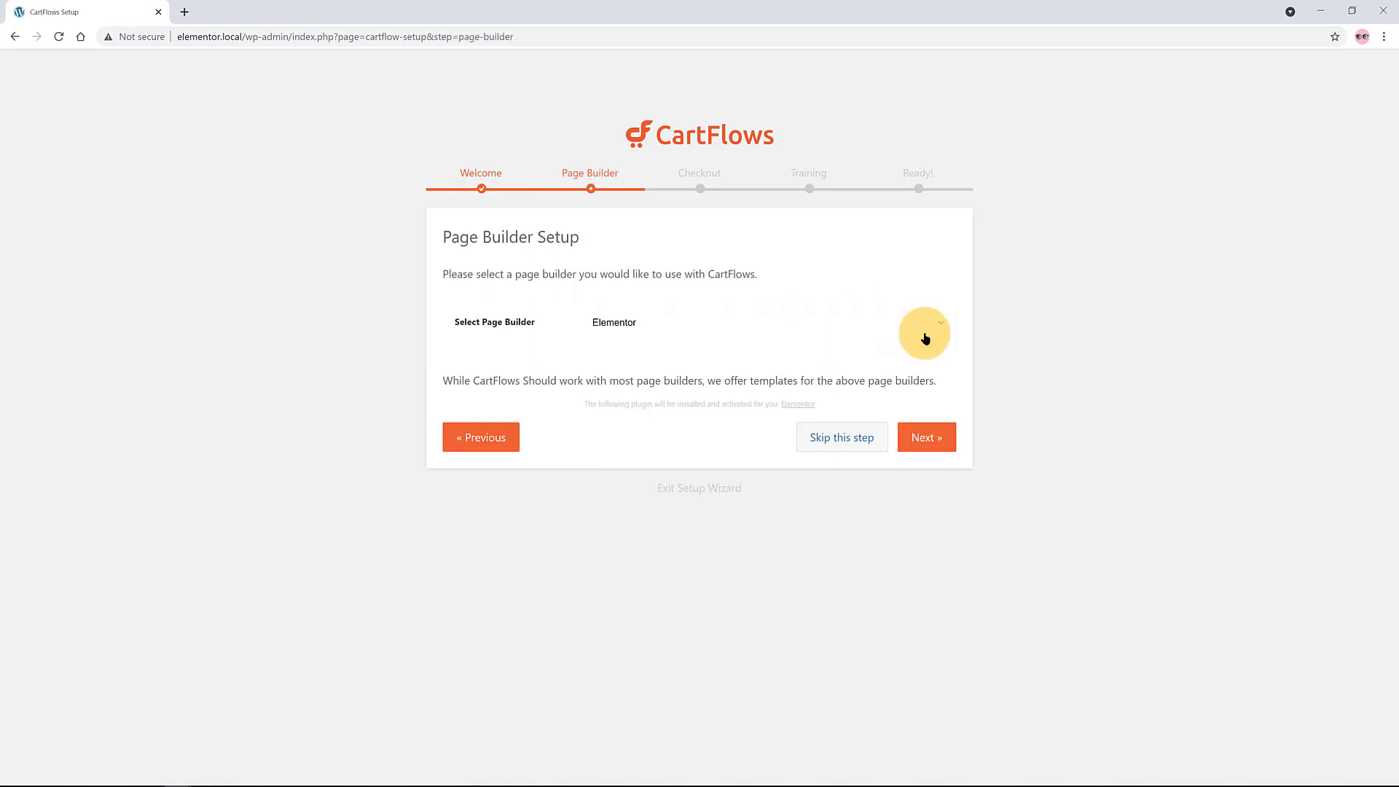
pyautogui.click(638, 323)
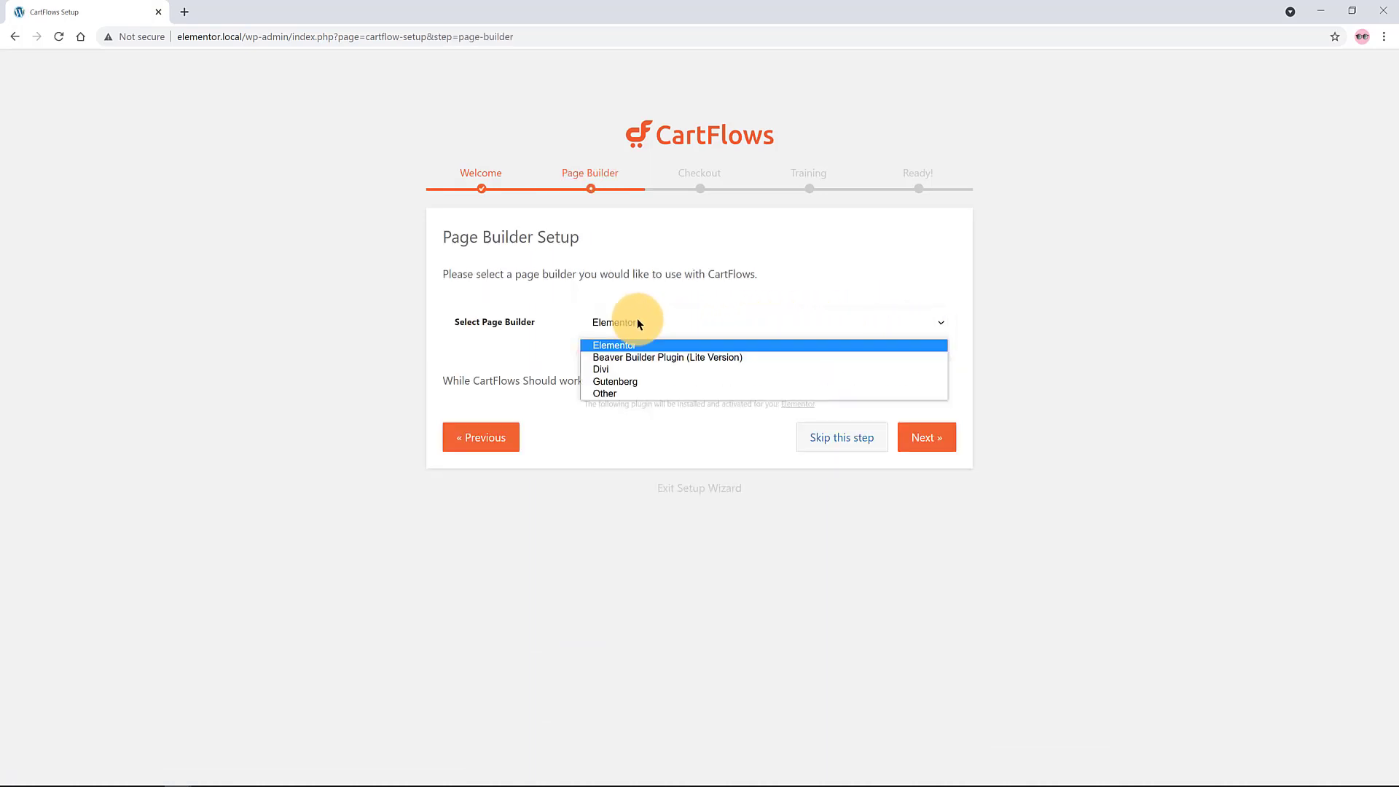
pyautogui.click(637, 318)
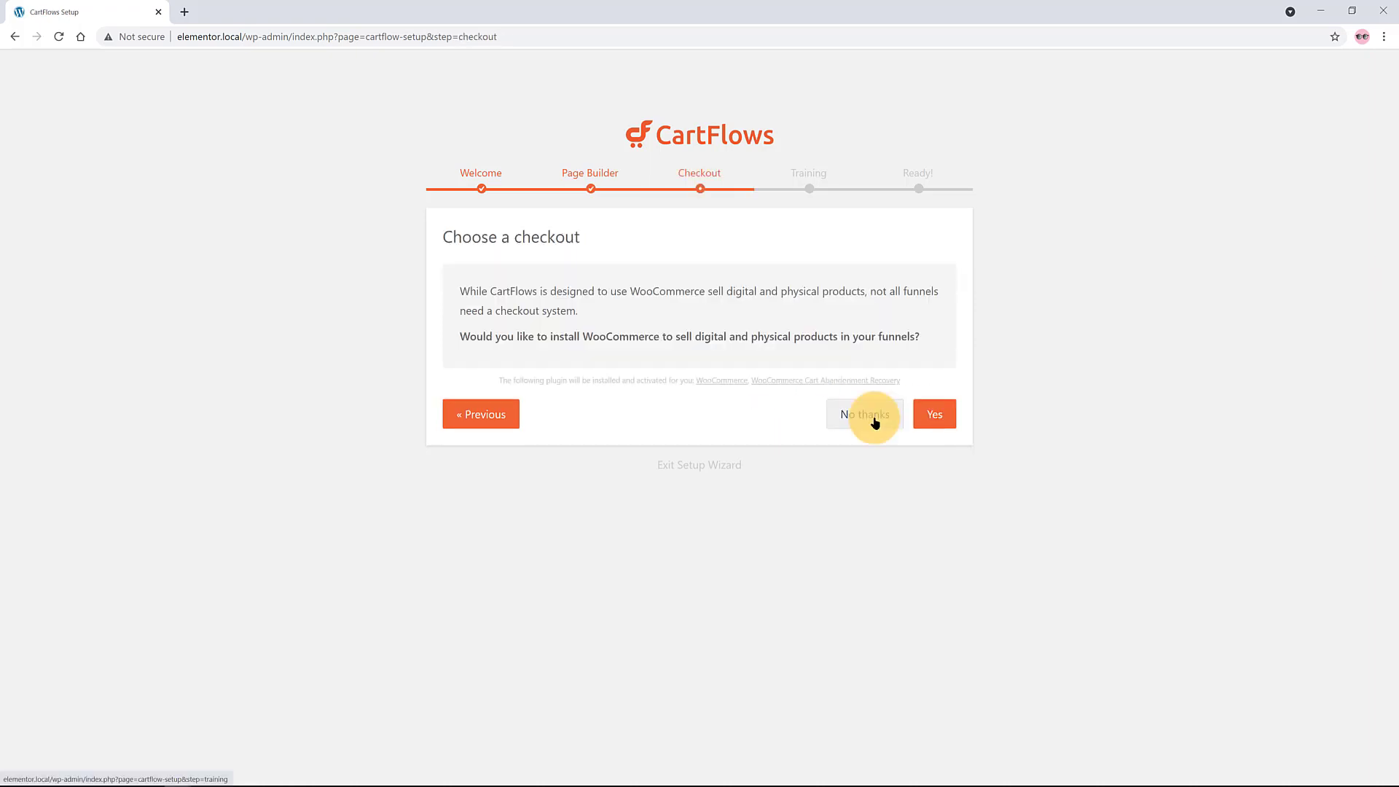
pyautogui.click(874, 422)
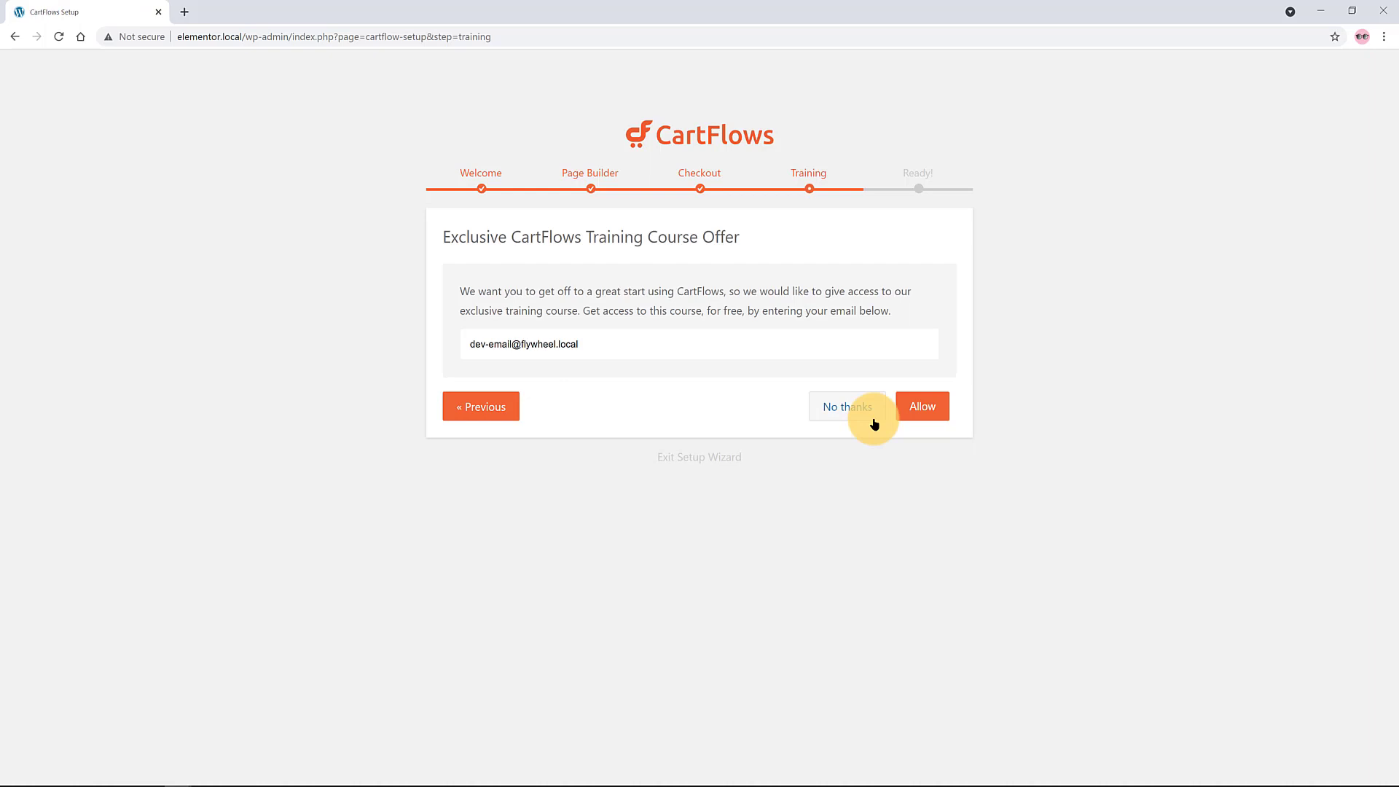
pyautogui.click(849, 415)
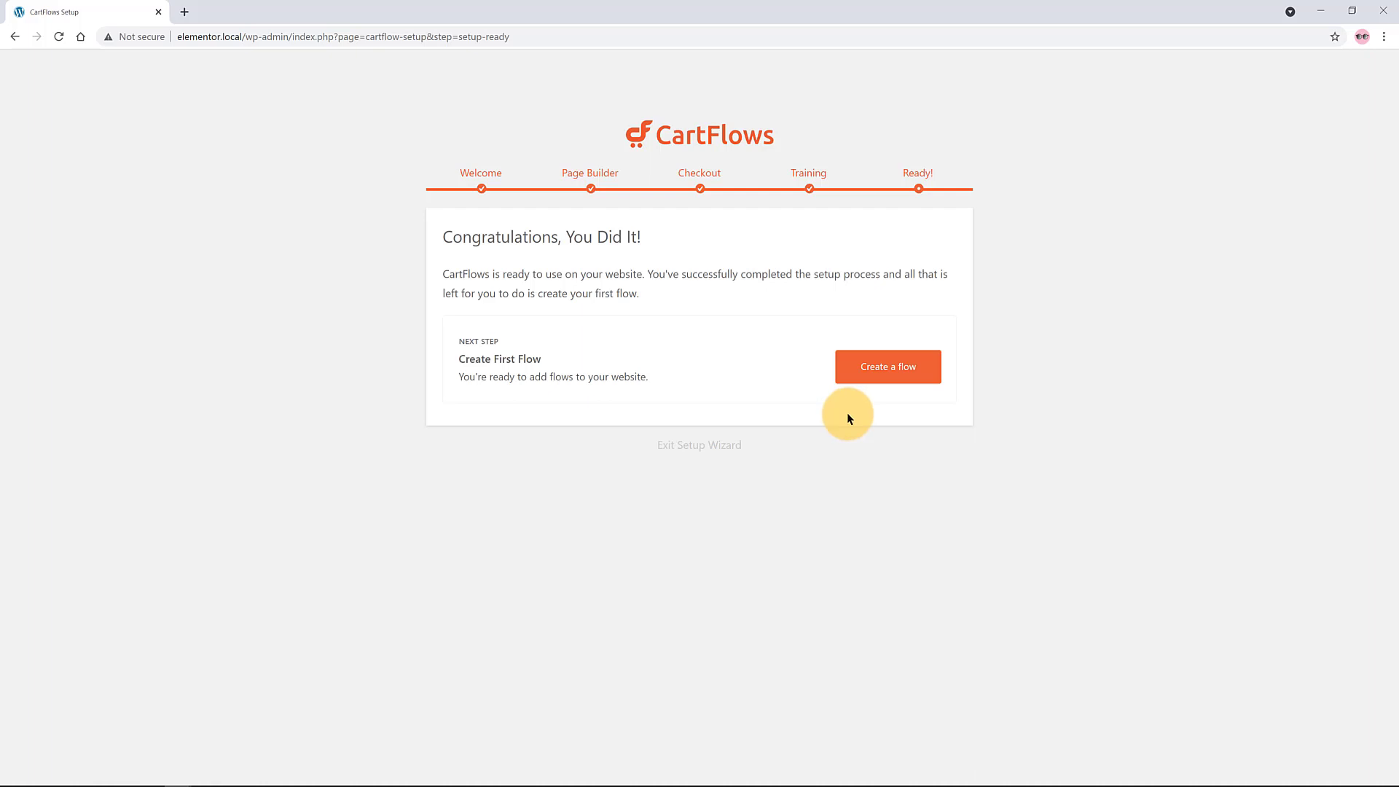
pyautogui.click(912, 368)
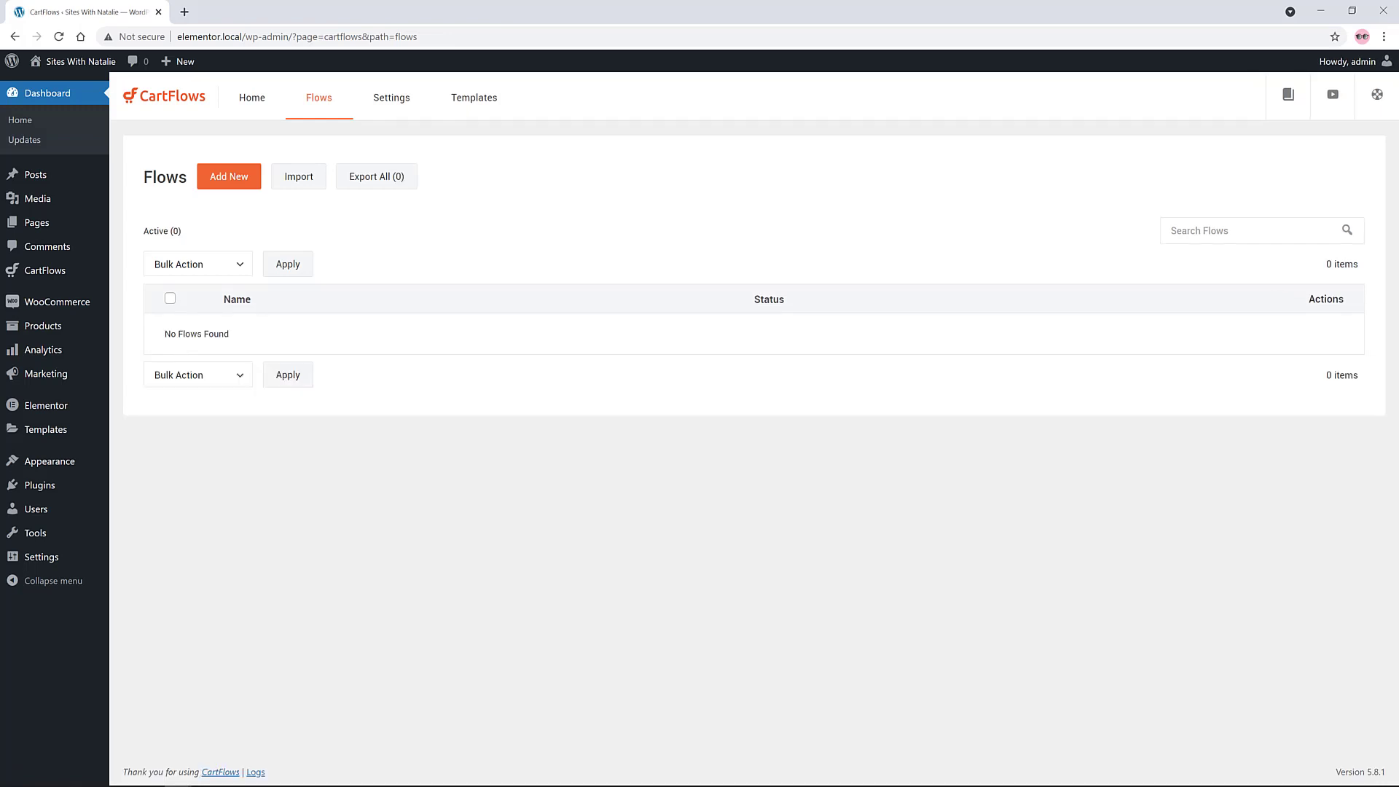
# Enable Direct bank transfer and Check payments in WooCommerce Payments, then begin Stripe setup.
pyautogui.click(145, 405)
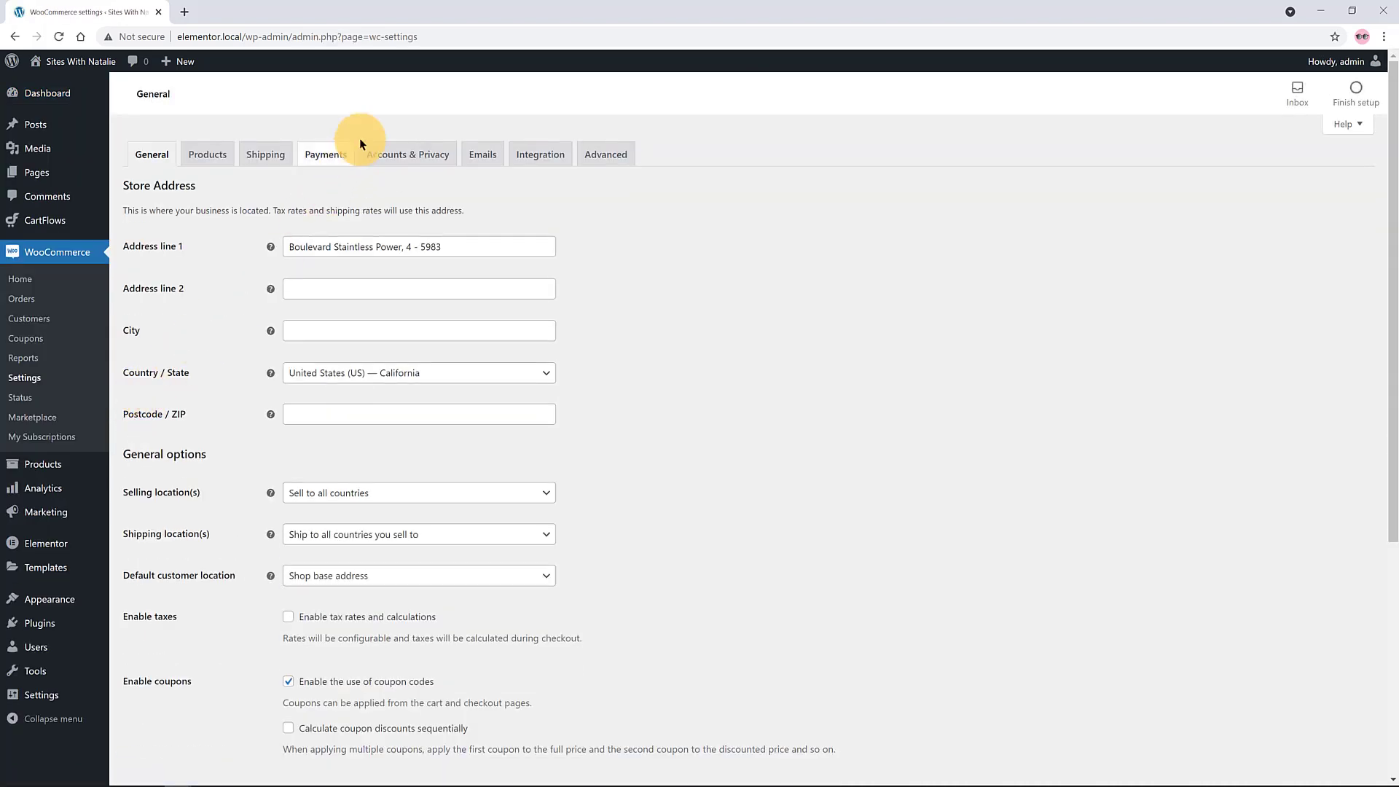
pyautogui.click(328, 155)
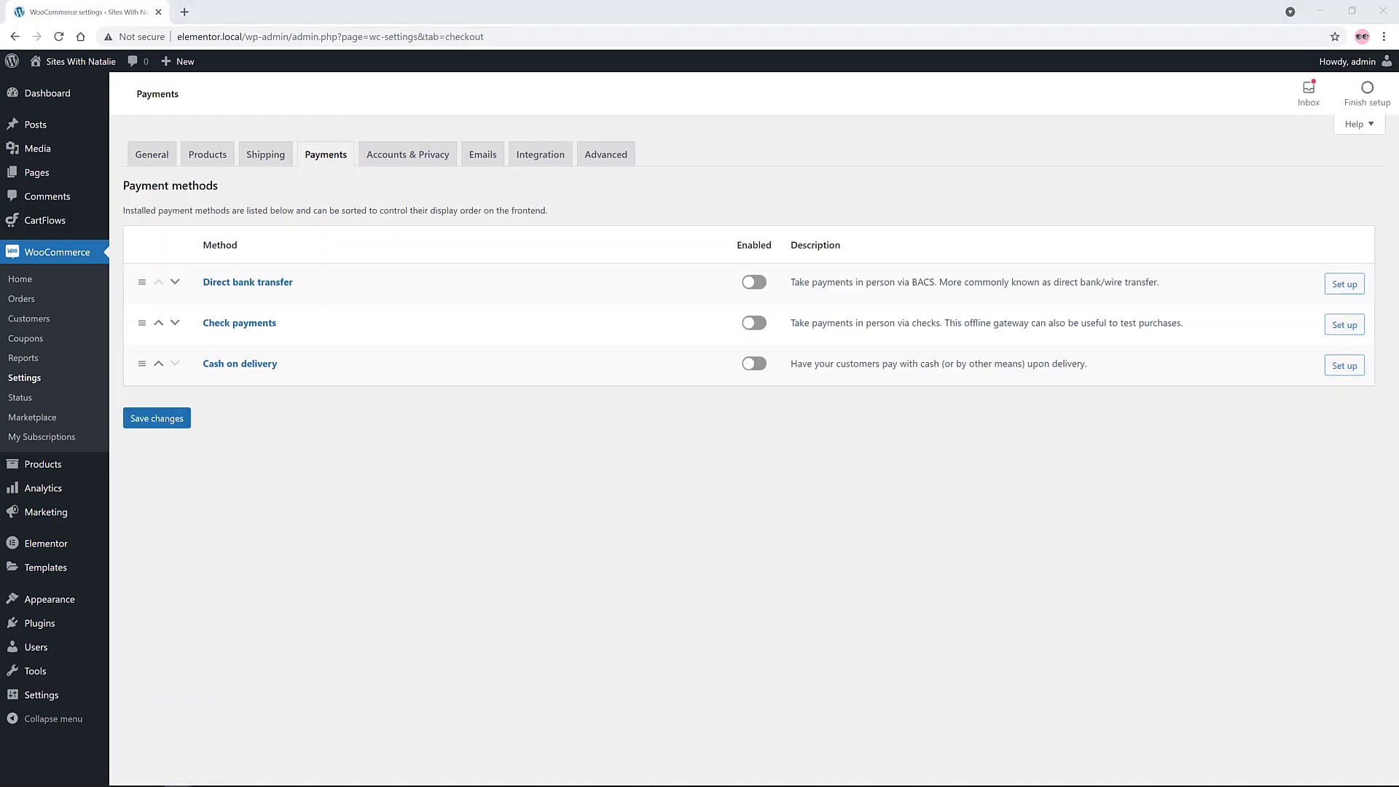
pyautogui.click(754, 282)
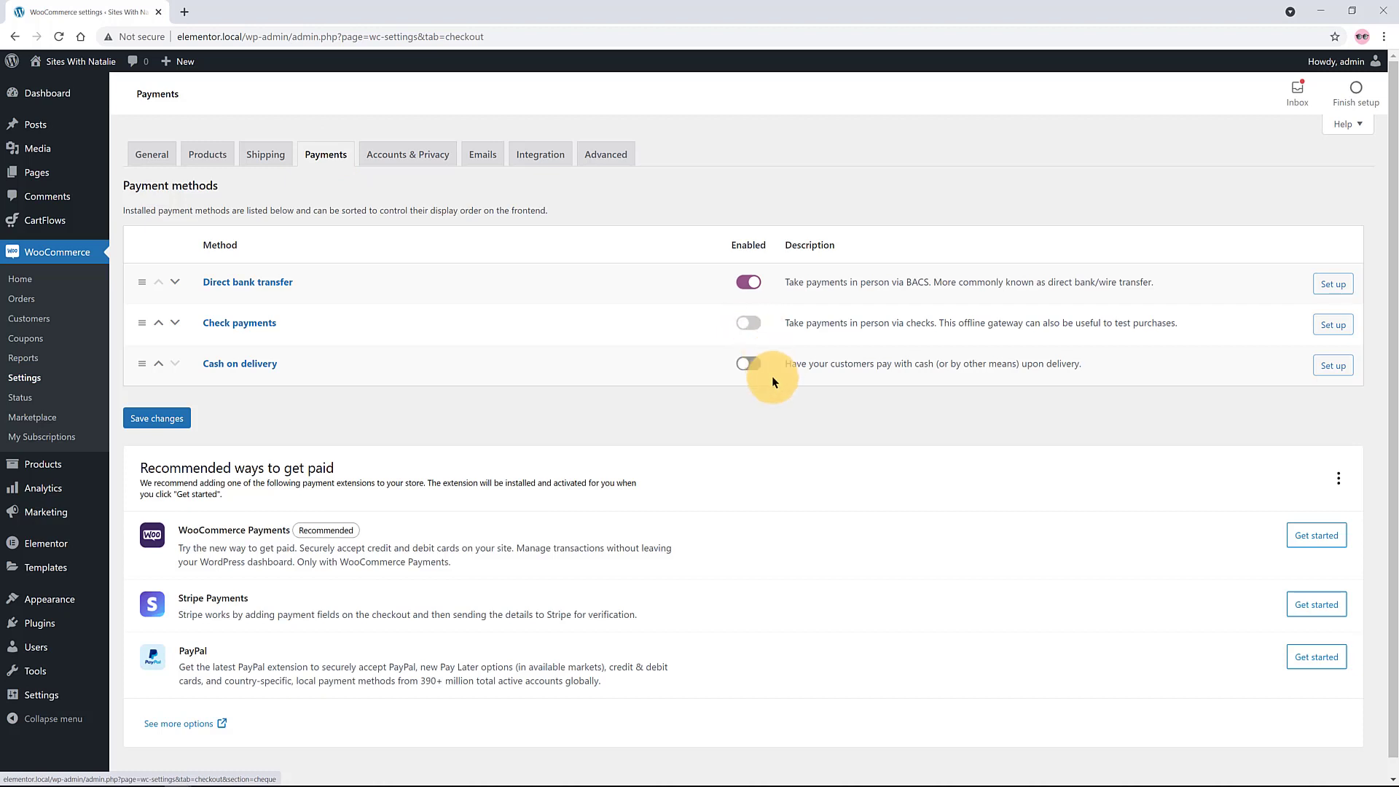
pyautogui.click(750, 364)
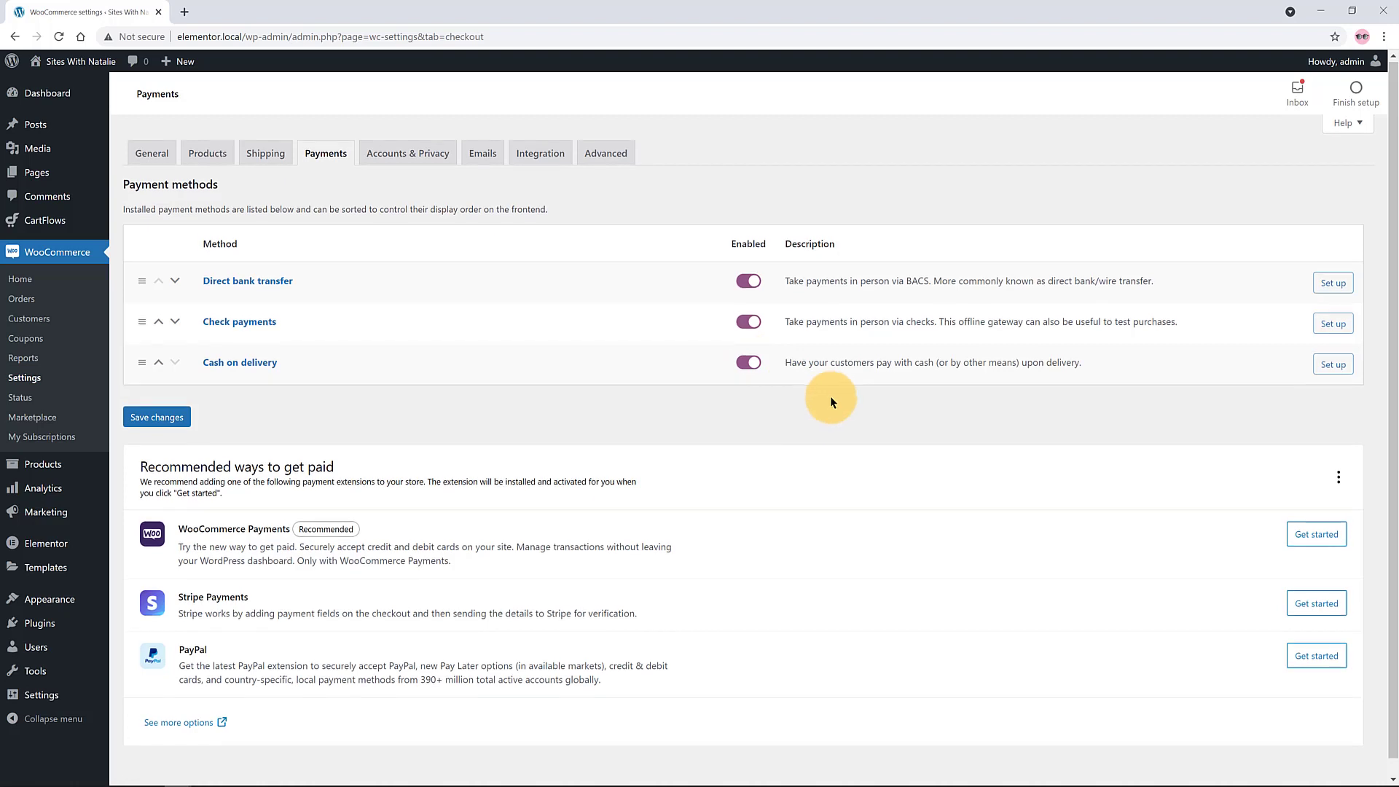
pyautogui.scroll(-1, 830, 396)
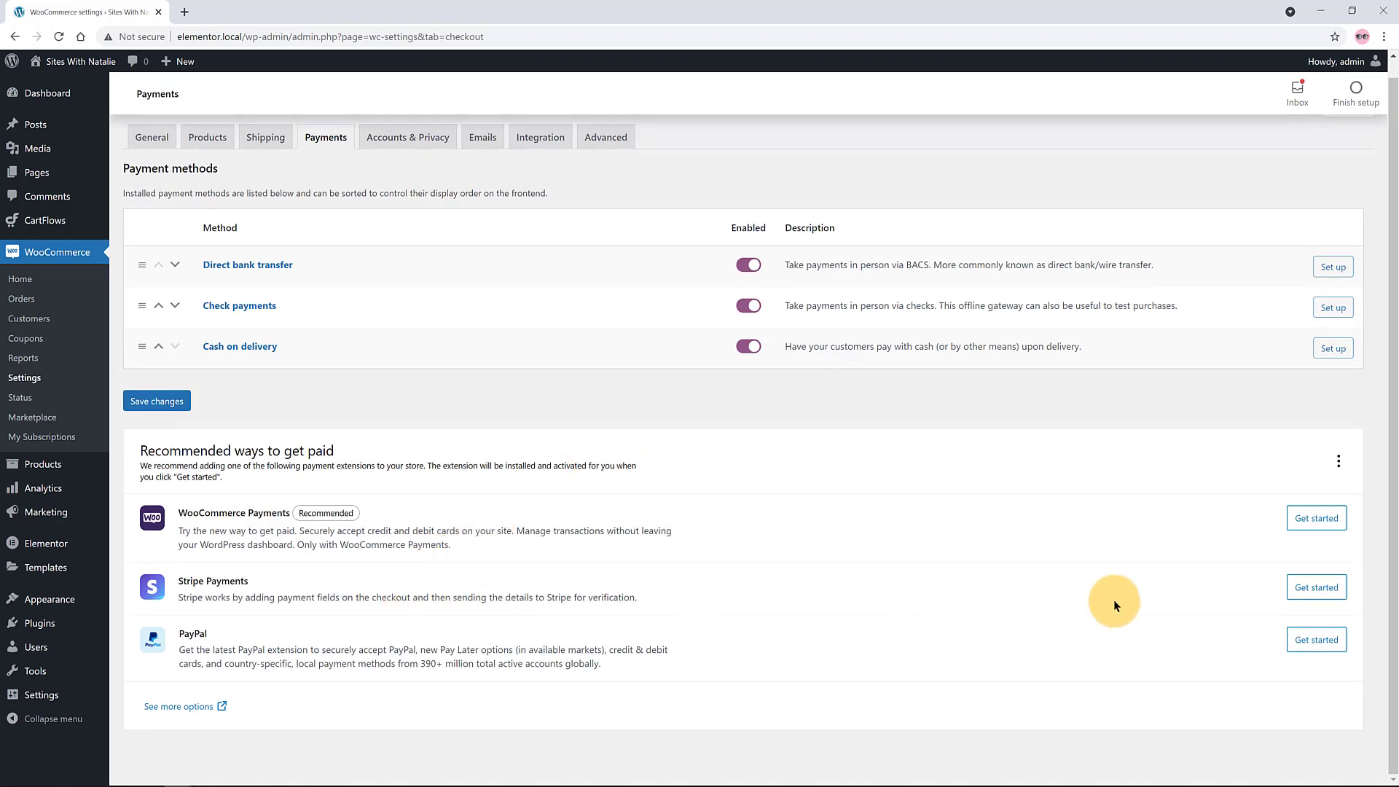
pyautogui.click(1326, 585)
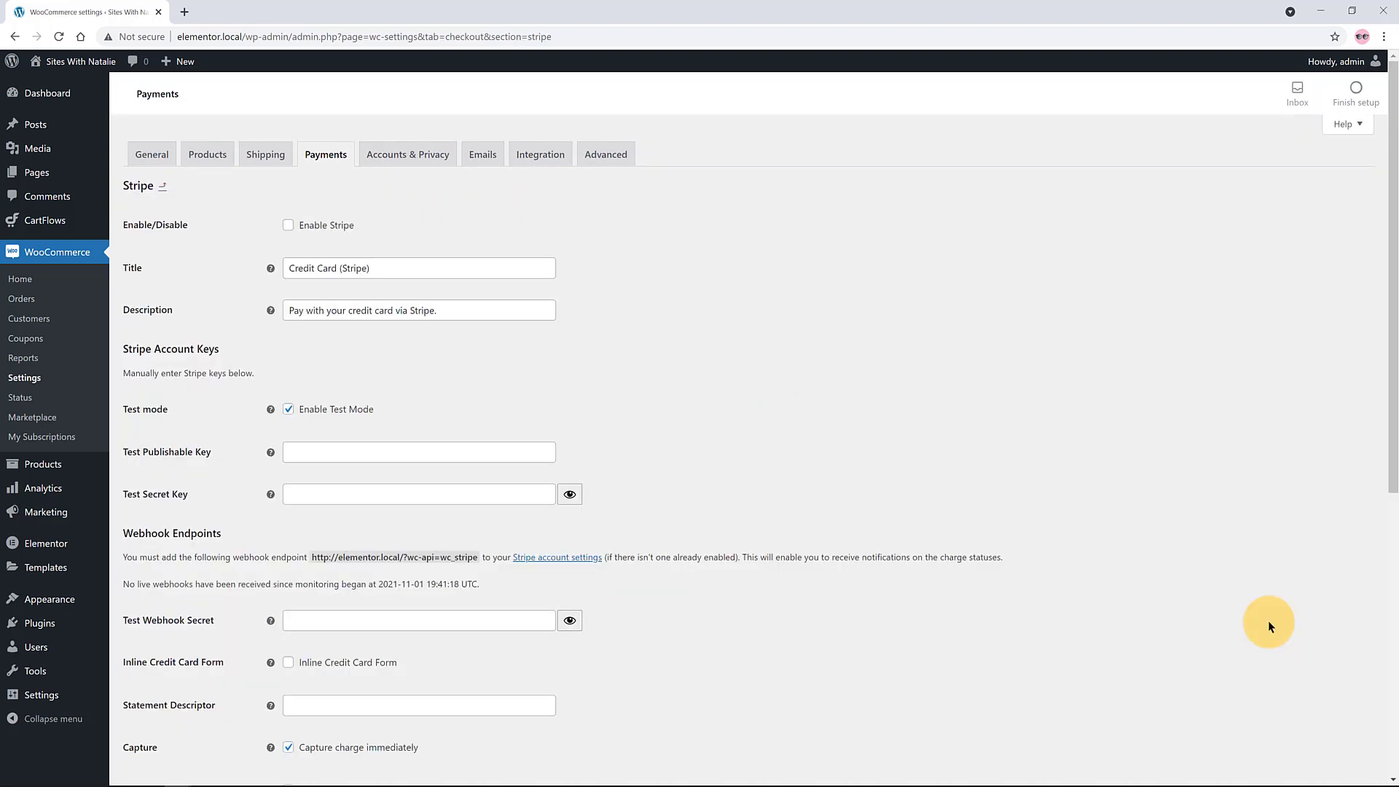
# Enable Stripe with Test Mode kept on, save the settings, and go to All Products.
pyautogui.click(287, 225)
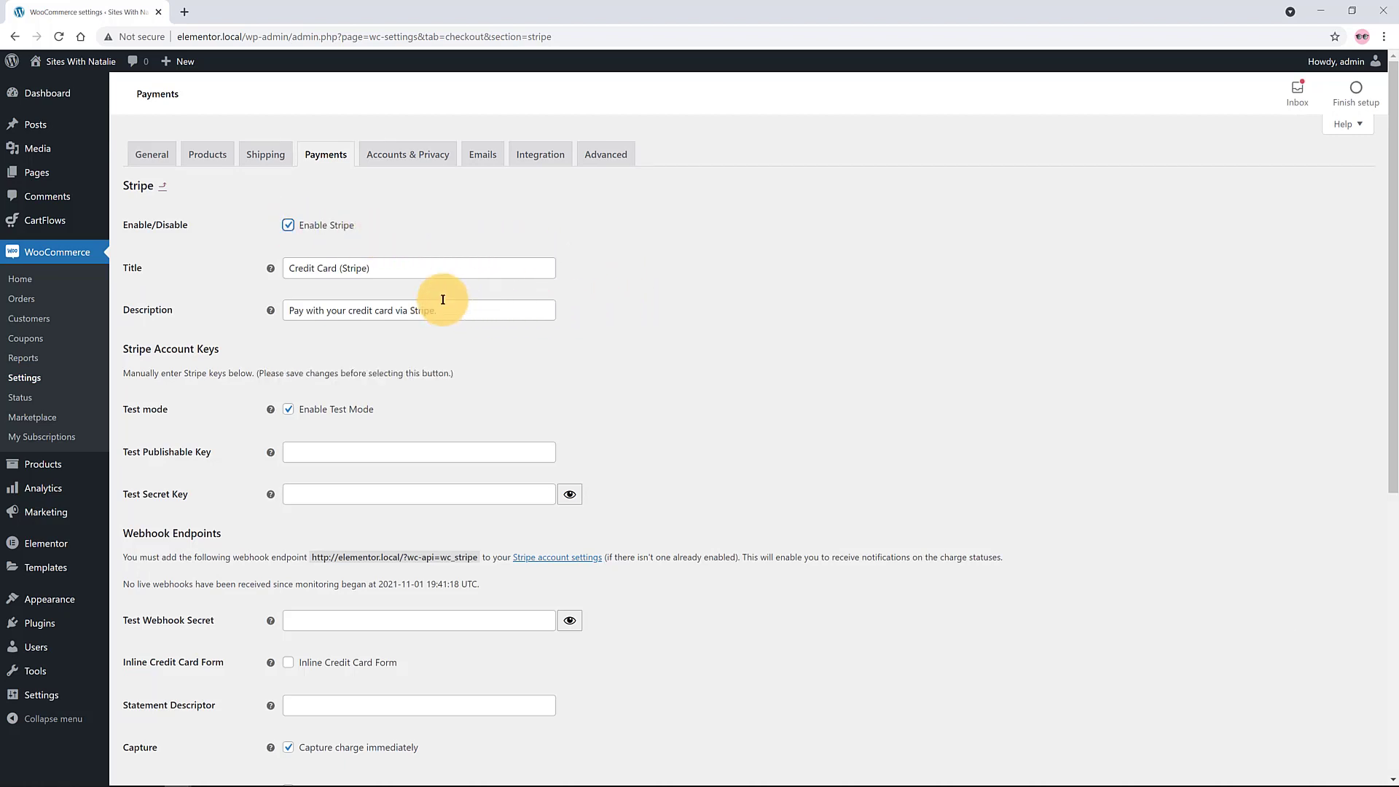
pyautogui.scroll(-1, 582, 397)
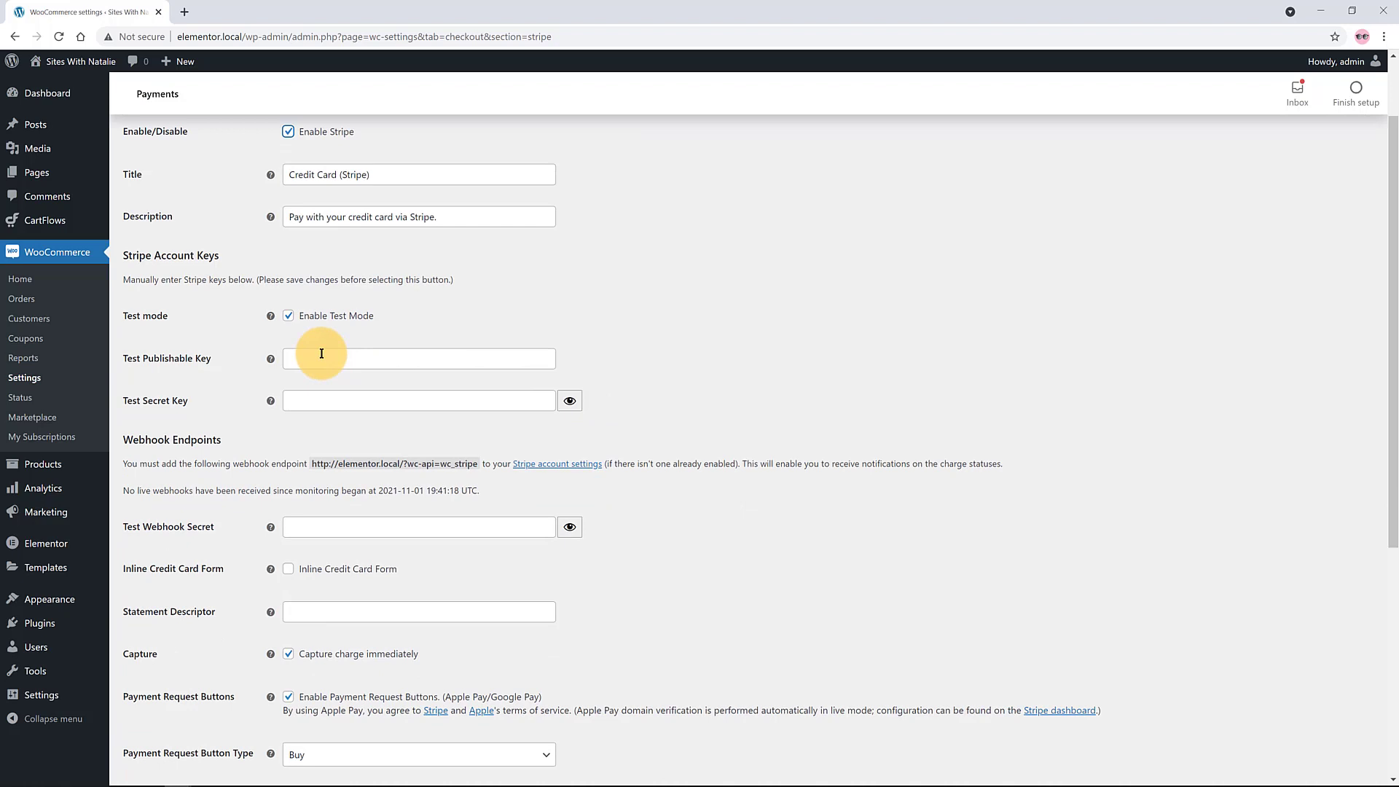
pyautogui.click(289, 324)
pyautogui.click(289, 323)
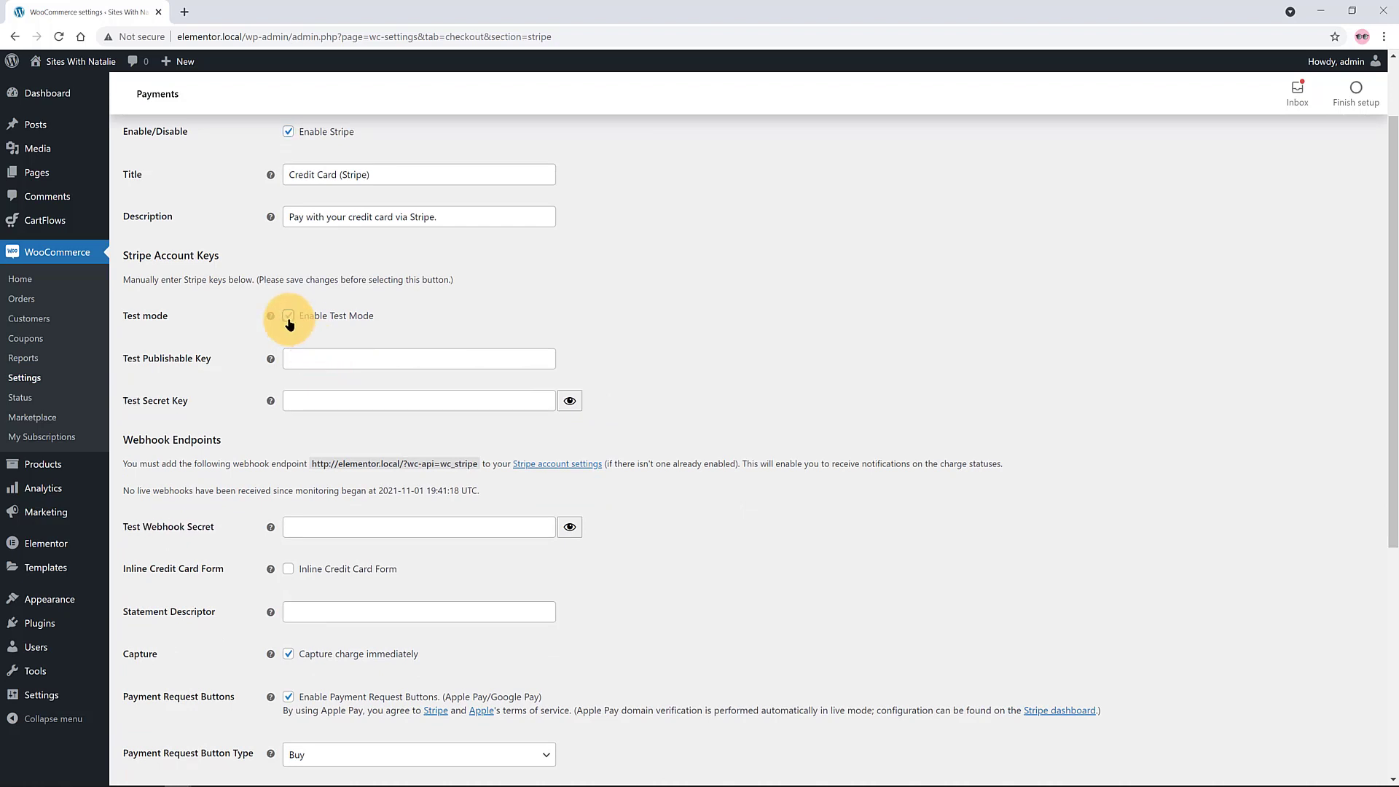
pyautogui.scroll(-4, 289, 324)
pyautogui.click(151, 709)
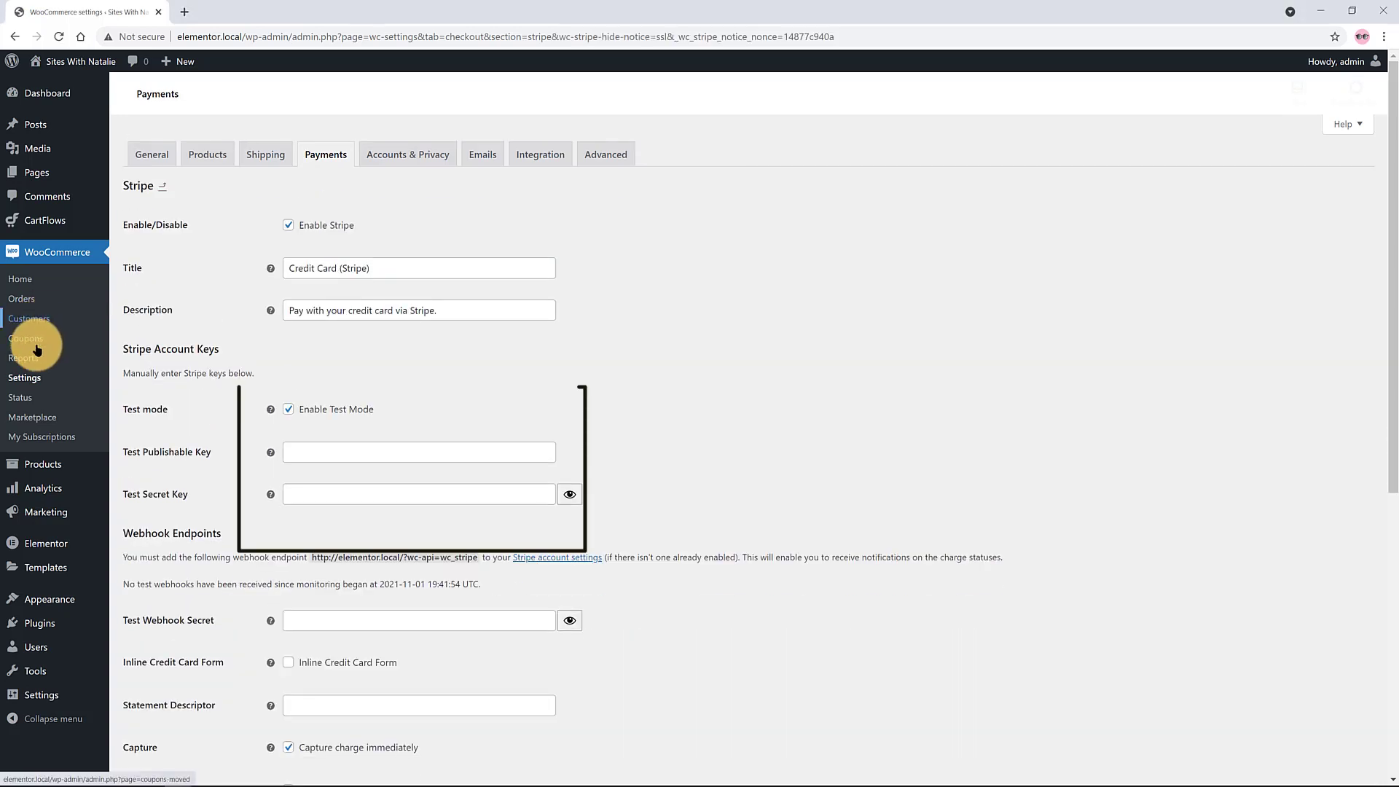
pyautogui.moveTo(41, 472)
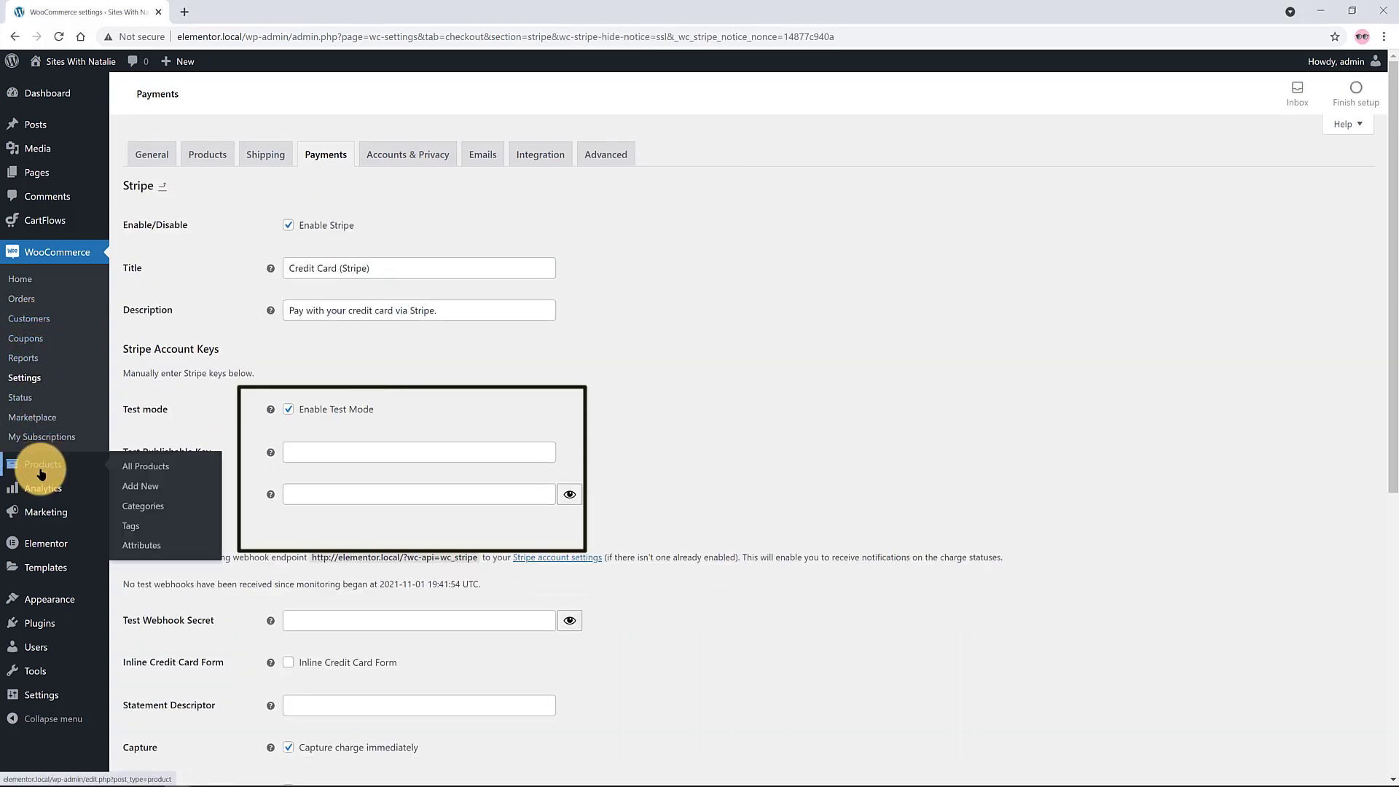
pyautogui.click(165, 472)
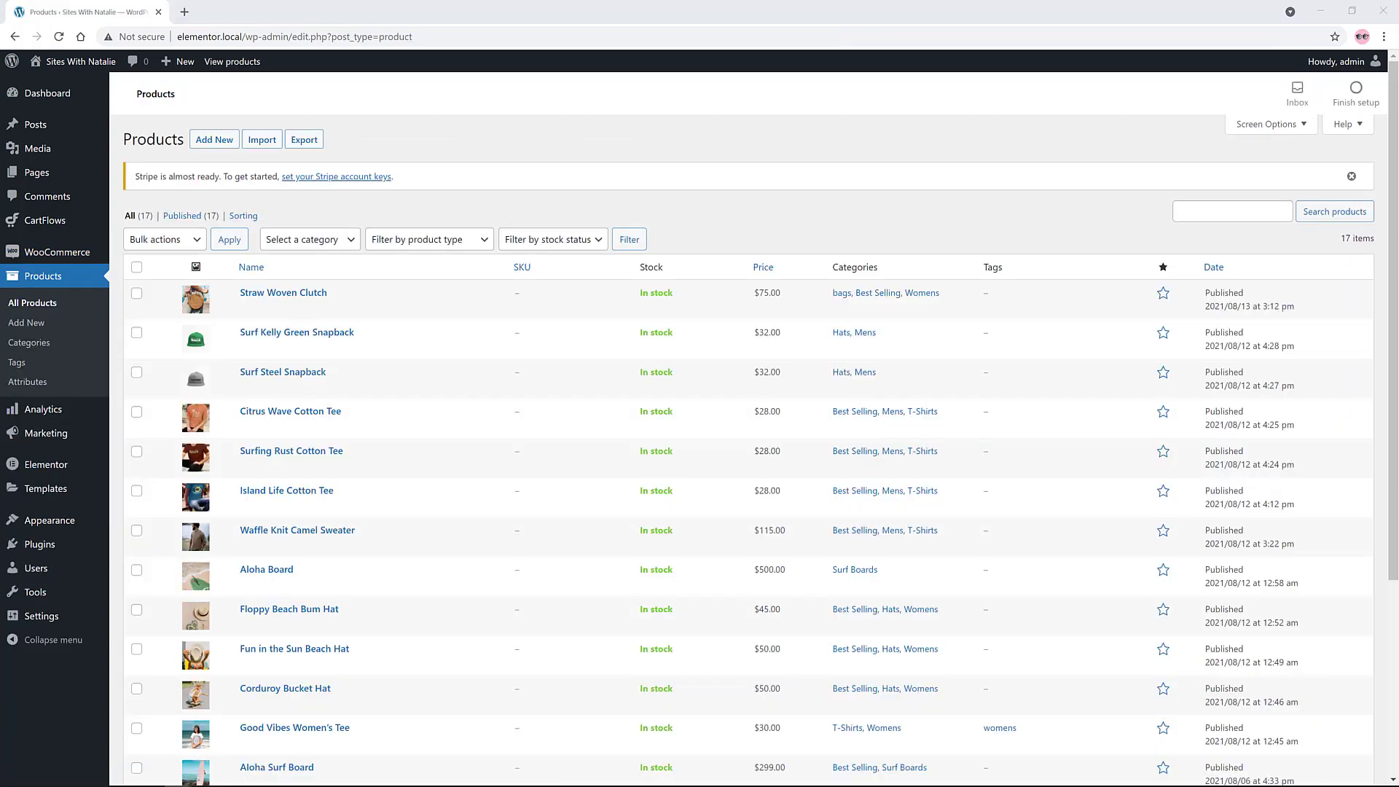
# Dismiss the Stripe notice and start a new product titled 'Surfing Cotton T-shirt'.
pyautogui.click(1351, 177)
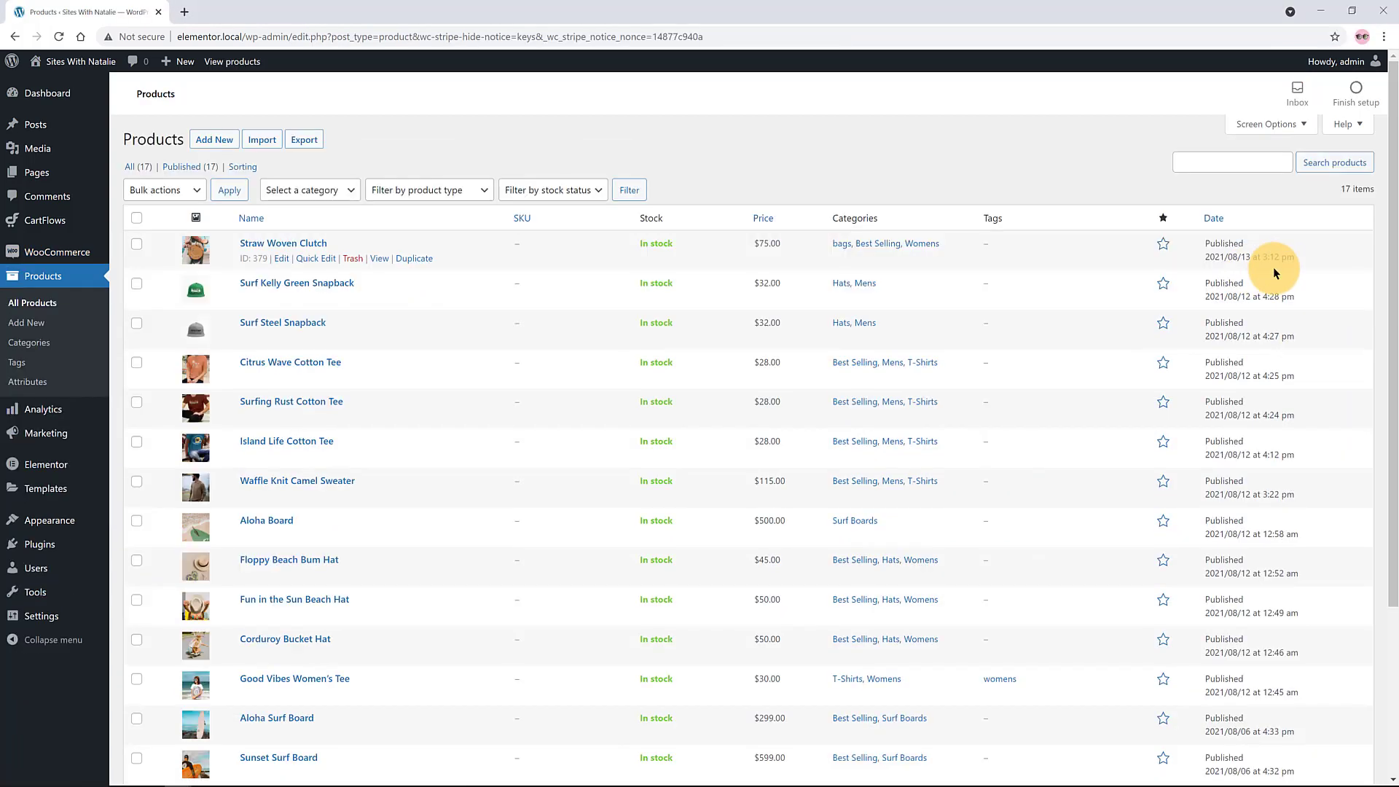
pyautogui.scroll(-3, 1273, 267)
pyautogui.scroll(3, 1273, 268)
pyautogui.click(217, 138)
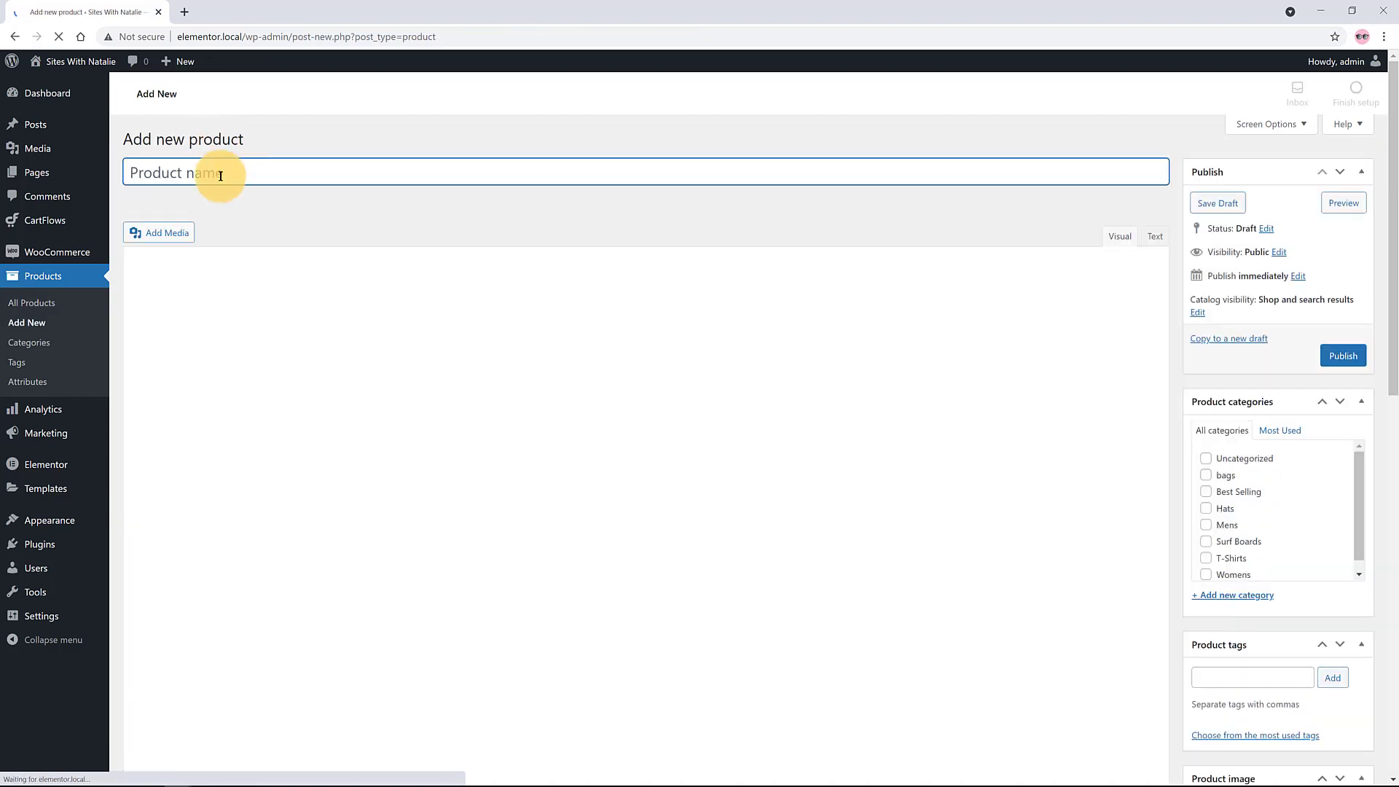
pyautogui.write('Surfing Cotton T-shirt')
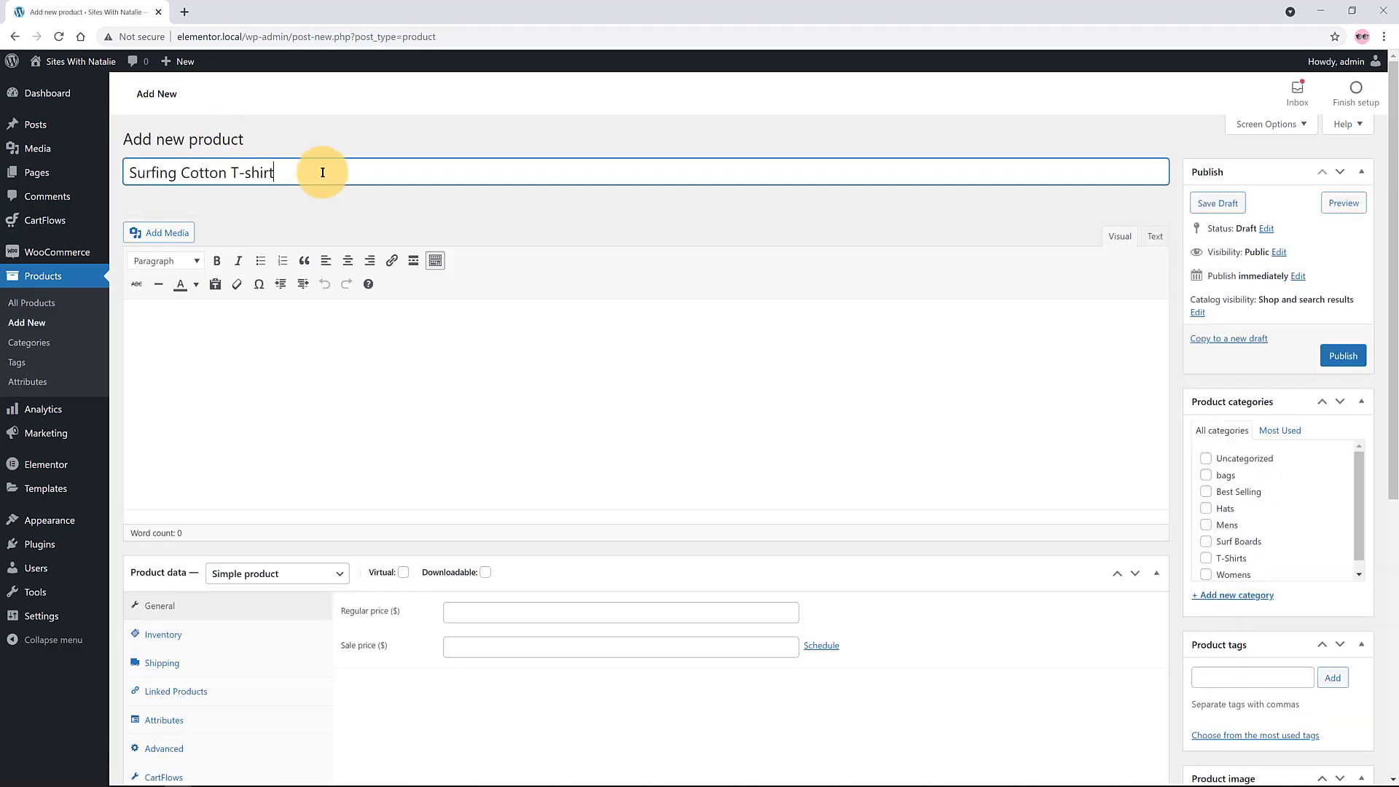
# Paste lorem ipsum description text and format its three paragraphs as a bulleted list.
pyautogui.click(256, 340)
pyautogui.write('Lorem ipsum dolor sit amet, consectetuer adipiscing elit. Donec odio. Quisque volutpat mattis eros. Nullam malesuada erat ut turpis. Suspendisse urna nibh, viverra non, semper suscipit, posuere a, pede. Donec nec justo eget felis facilisis fermentum. Aliquam porttitor mauris sit amet orci. Aenean dignissim pellentesque felis. Morbi in sem quis dui placerat ornare. Pellentesque odio nisi, euismod in, pharetra a, ultricies in, diam. Sed arcu. Cras consequat.')
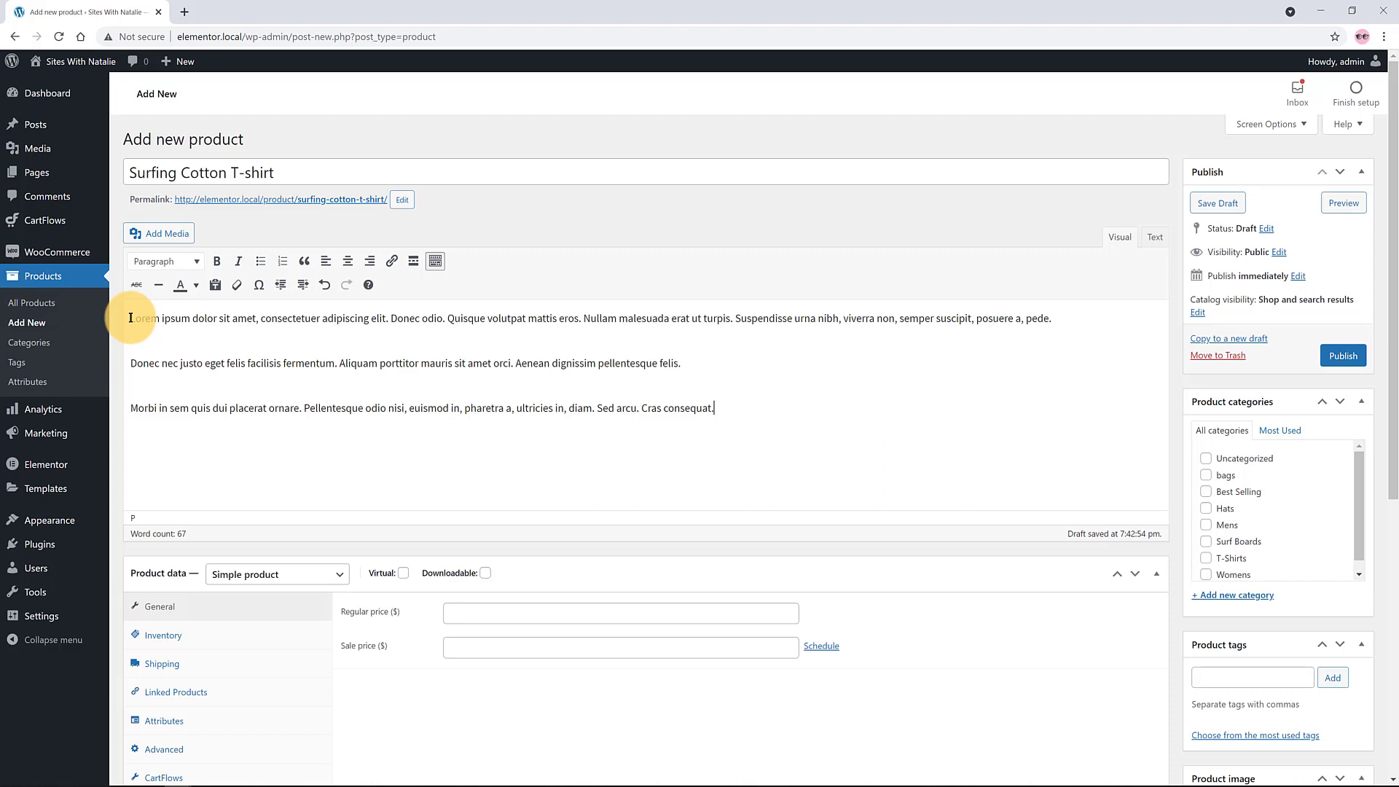
pyautogui.moveTo(130, 318); pyautogui.dragTo(714, 436)
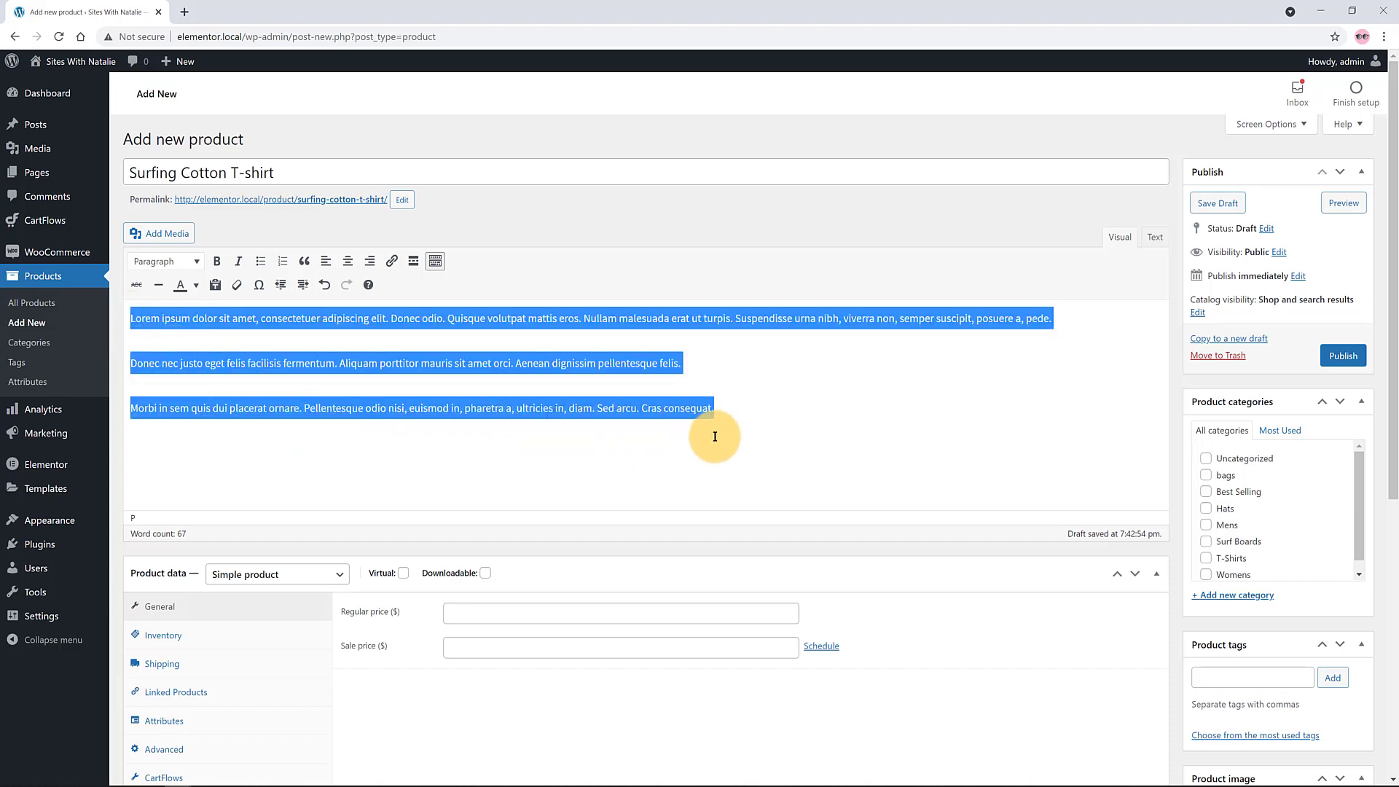
pyautogui.click(260, 263)
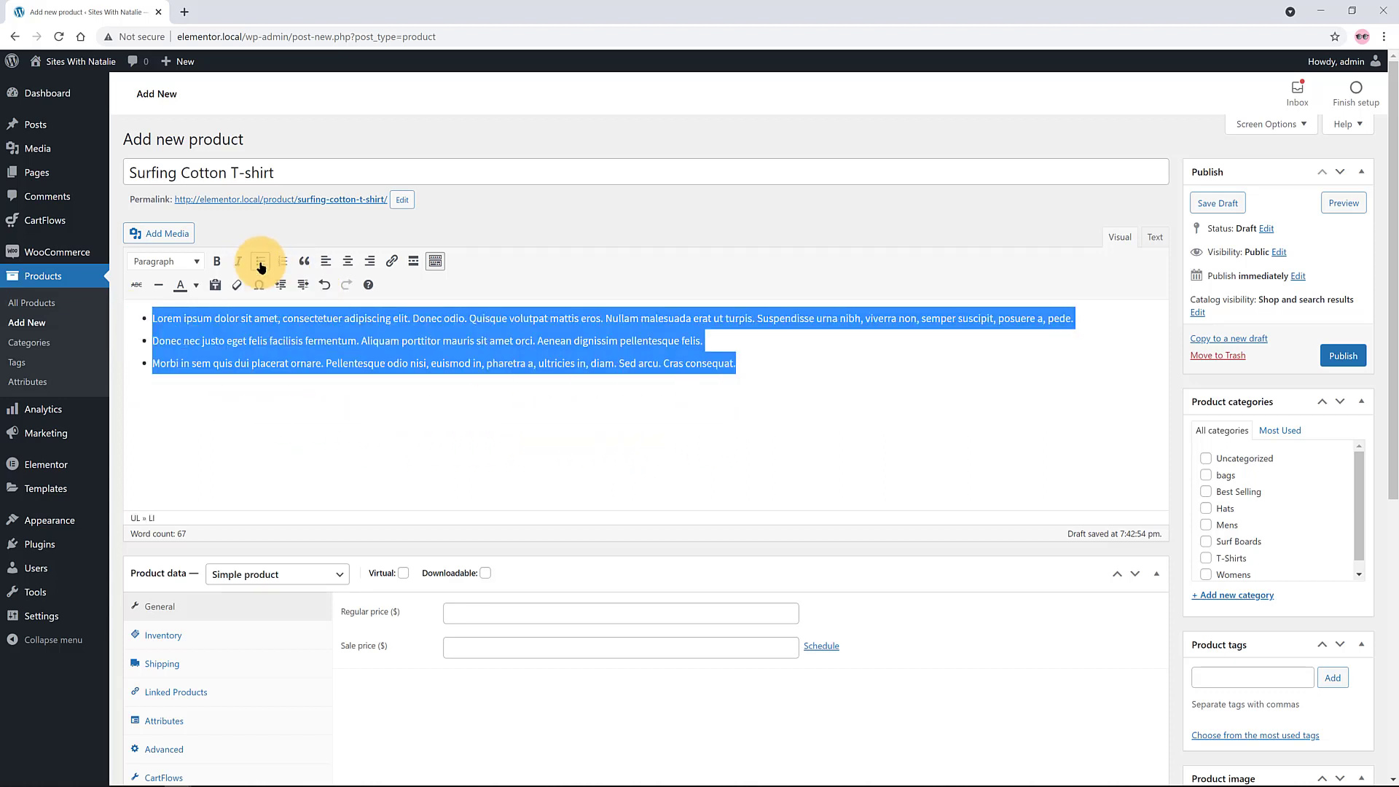
pyautogui.click(387, 417)
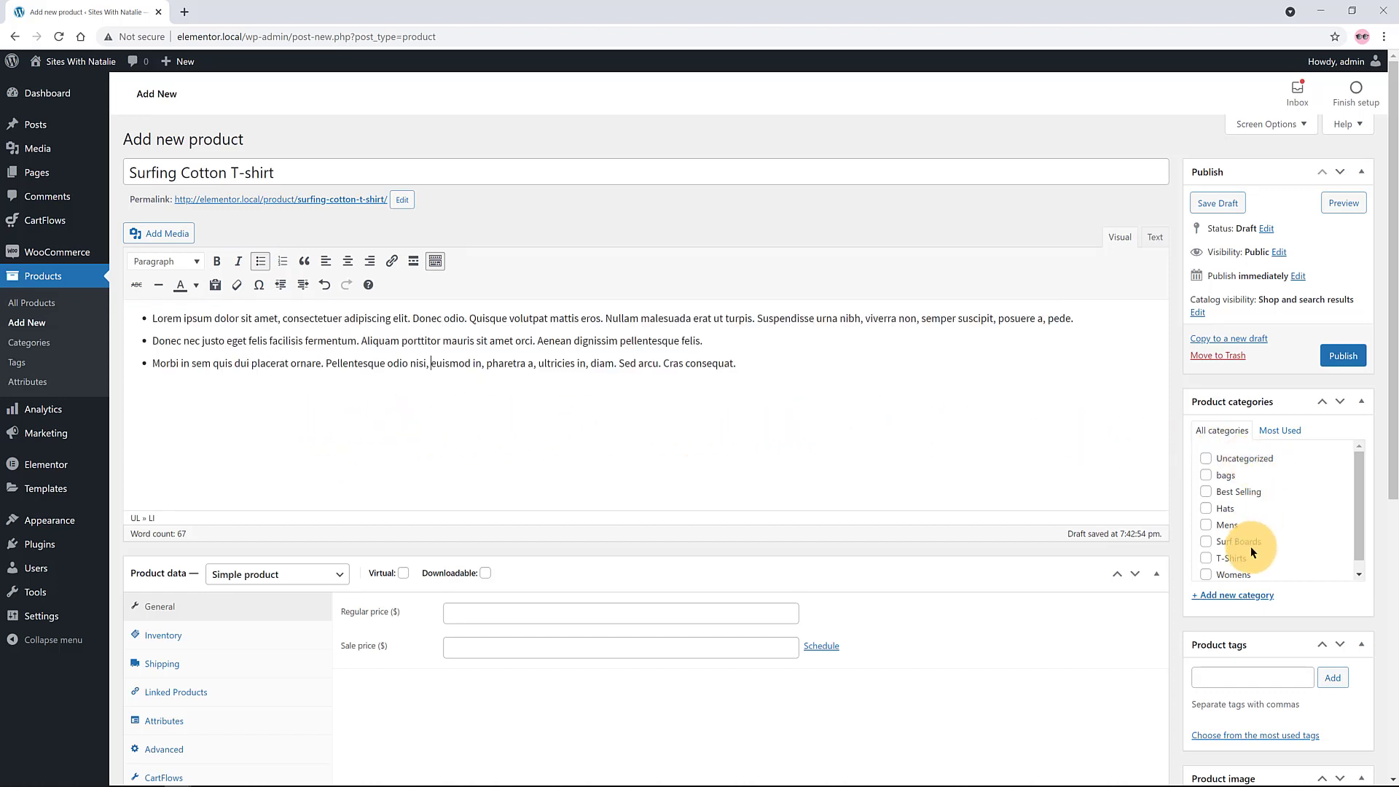
# Place the product in the Mens and T-Shirts categories.
pyautogui.click(1206, 524)
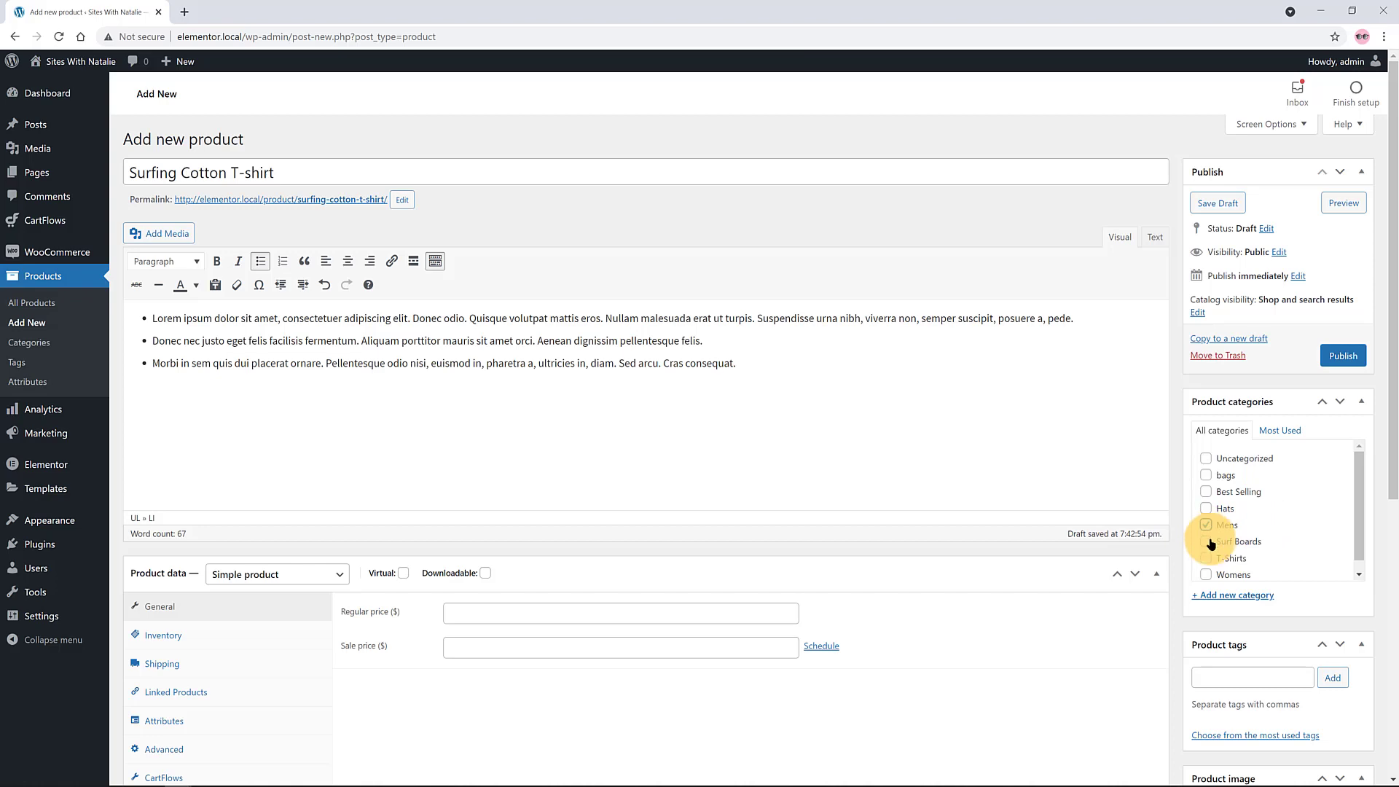
pyautogui.click(1206, 558)
pyautogui.scroll(-4, 1318, 612)
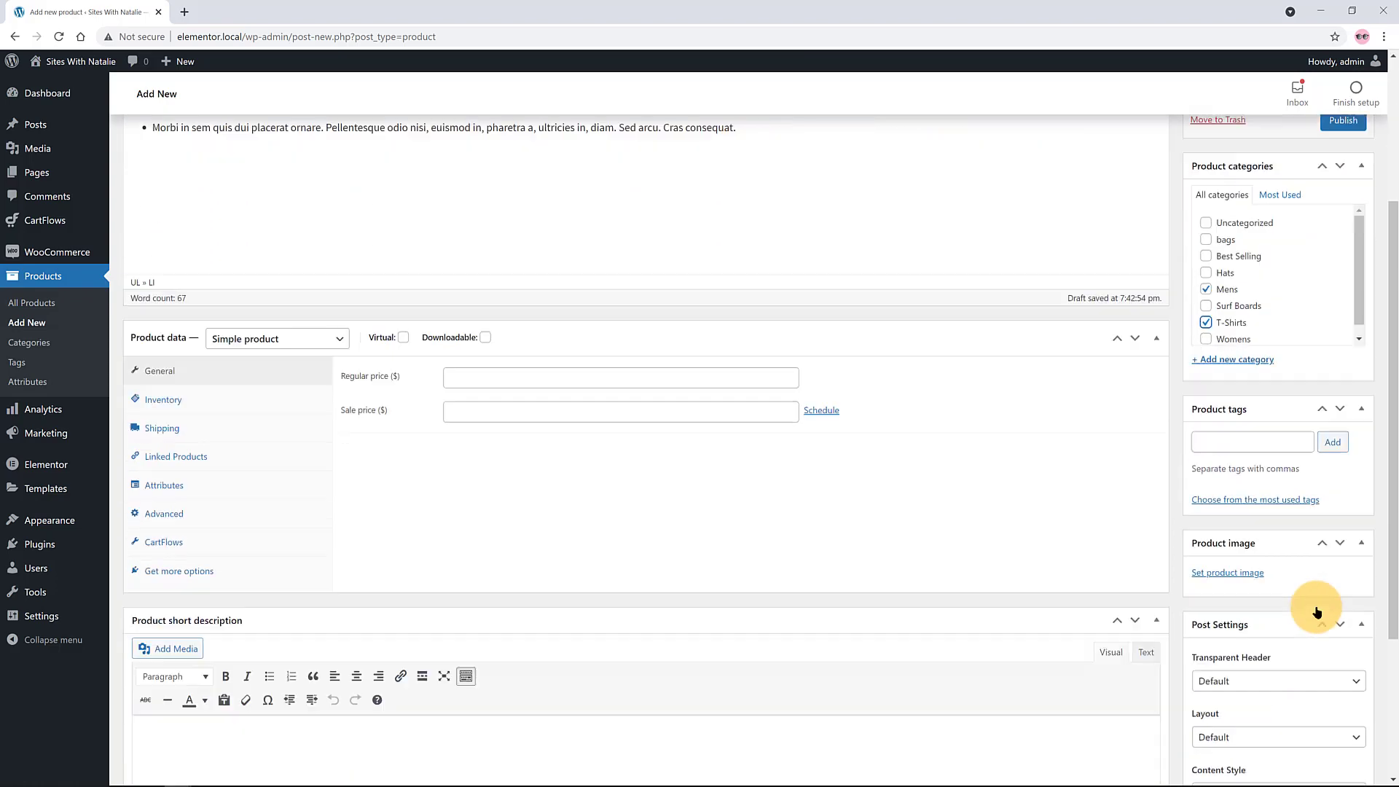
# Set the brown surfing van T-shirt photo as product image and enter the $28 regular price.
pyautogui.click(1238, 531)
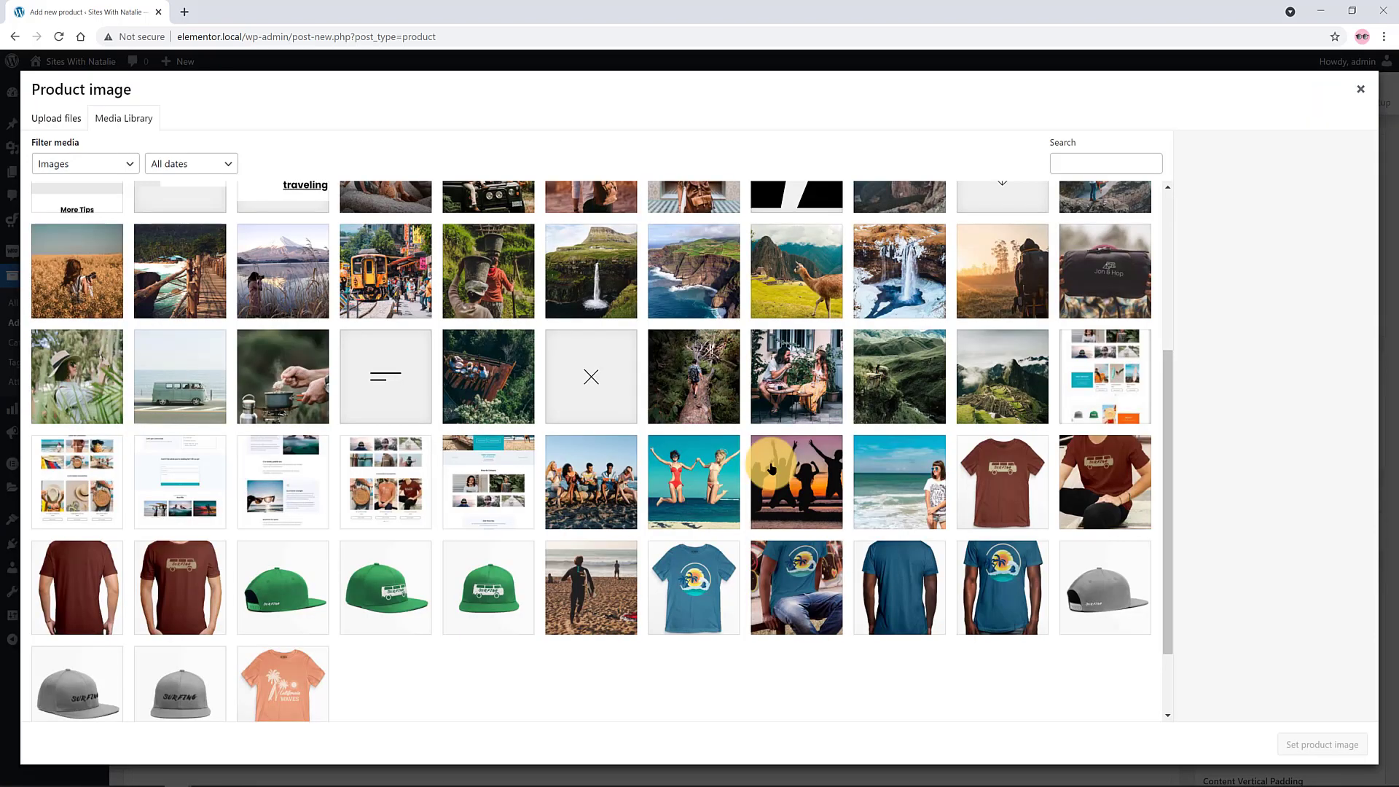
pyautogui.click(999, 529)
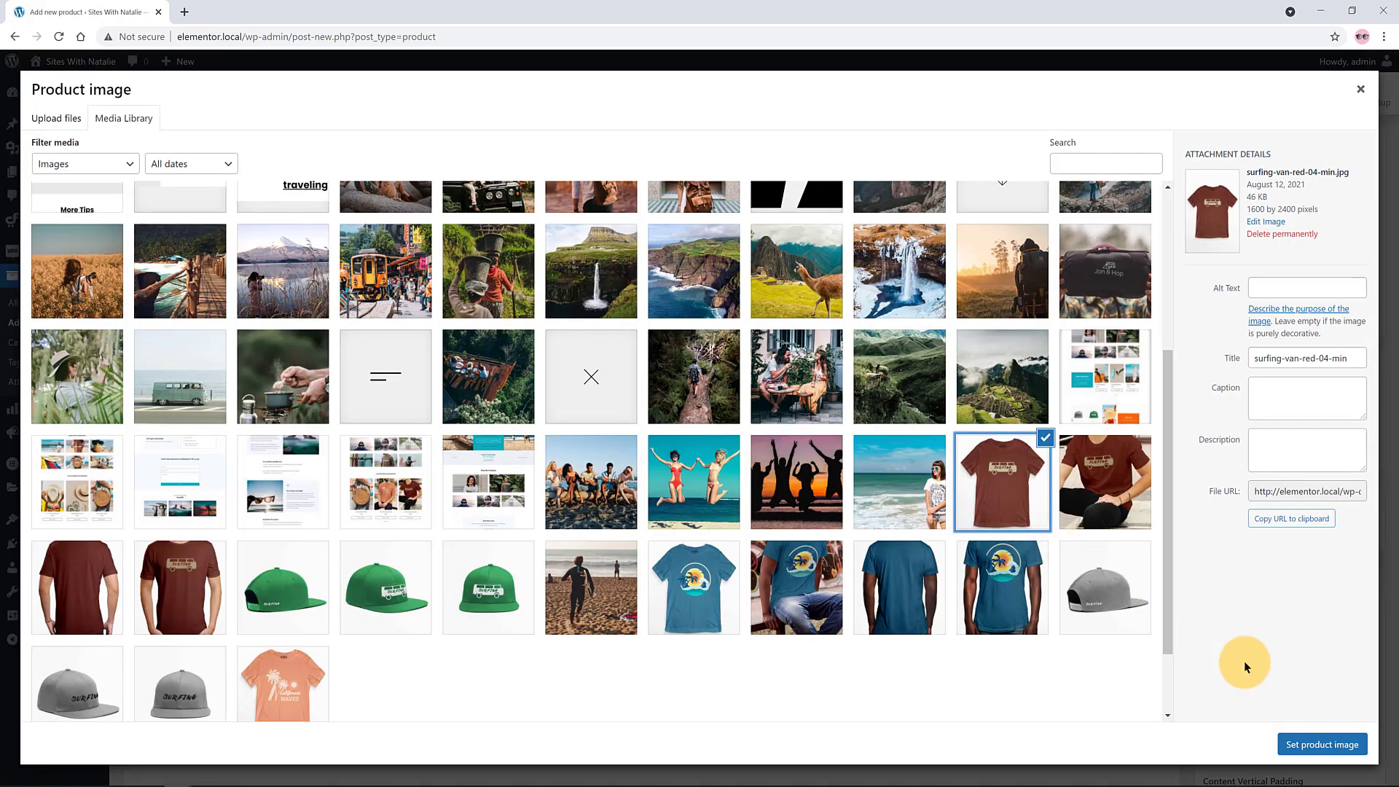
pyautogui.click(1346, 751)
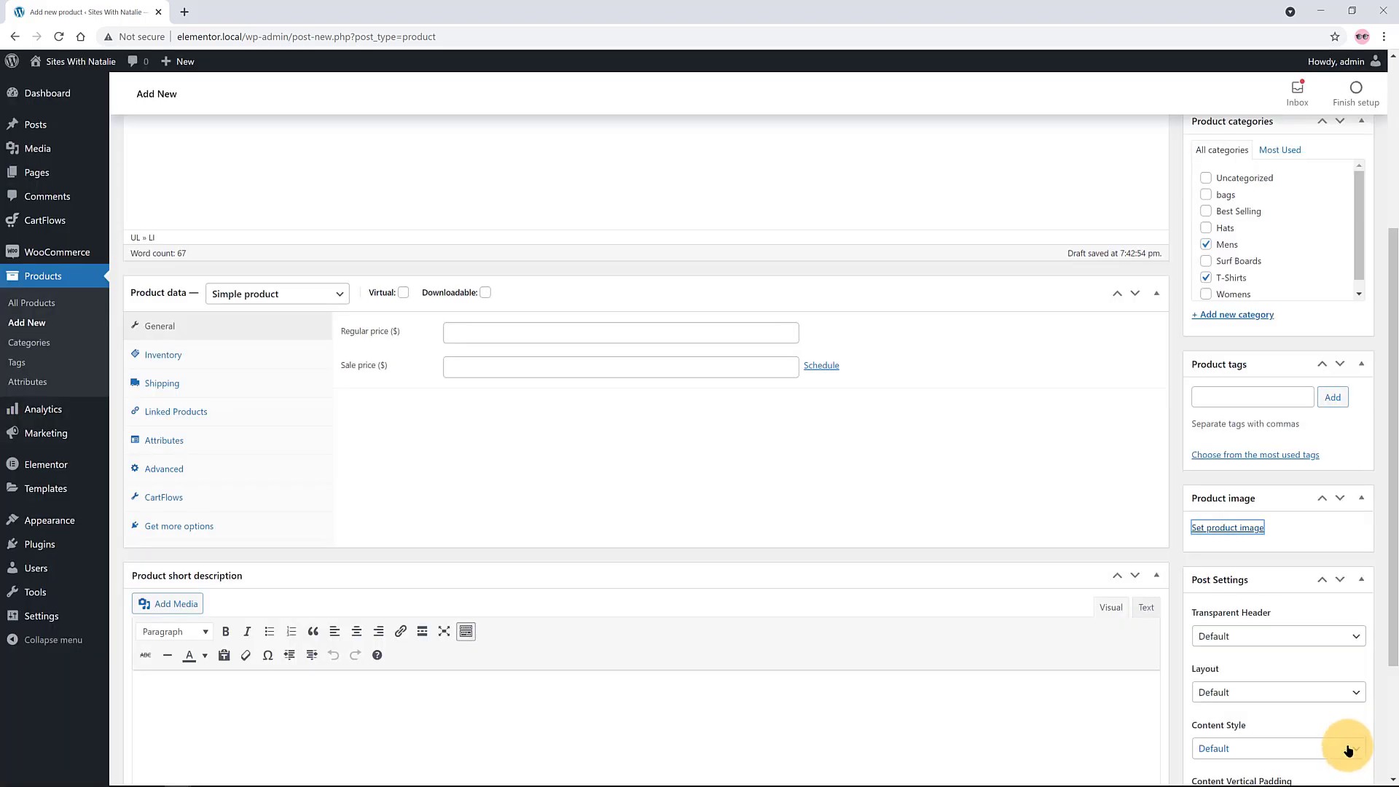
pyautogui.click(468, 328)
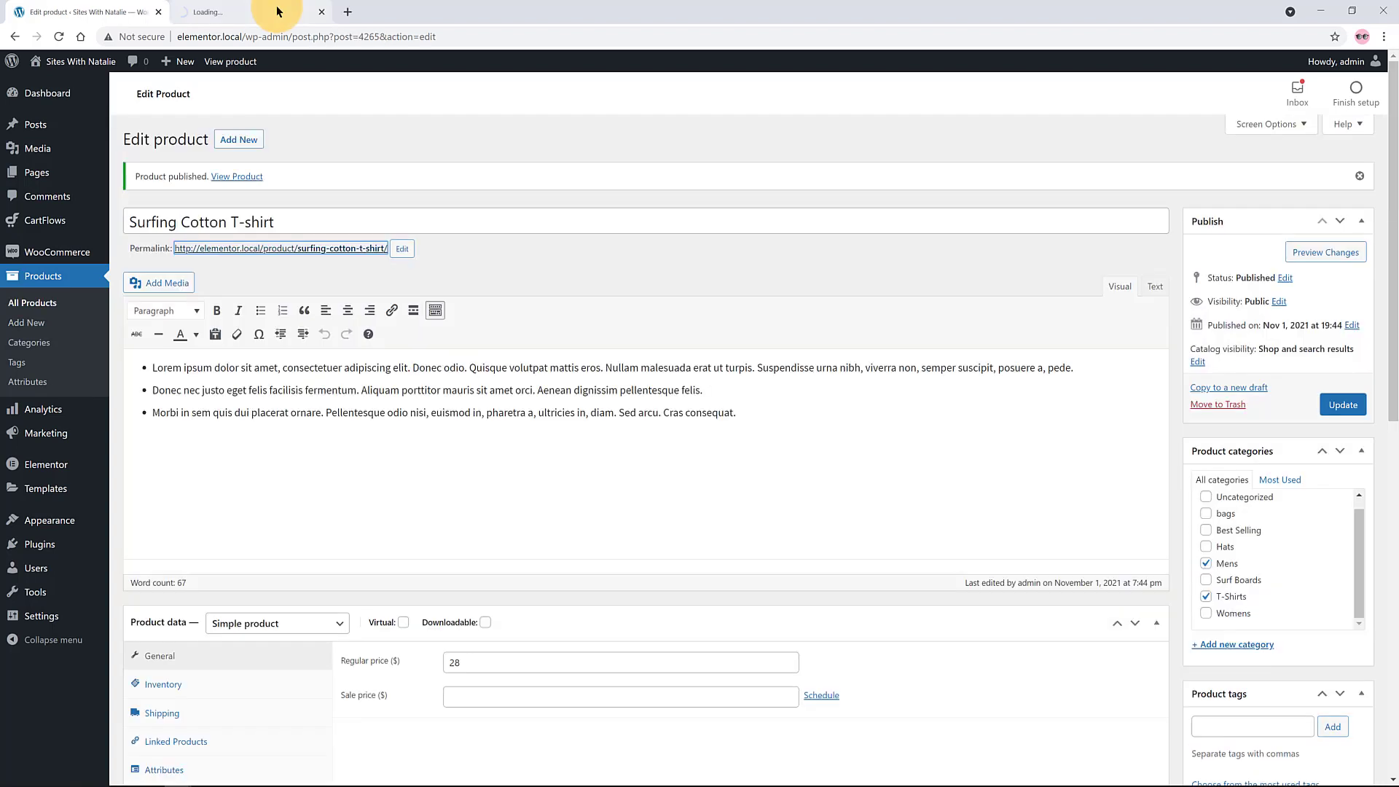
pyautogui.click(277, 9)
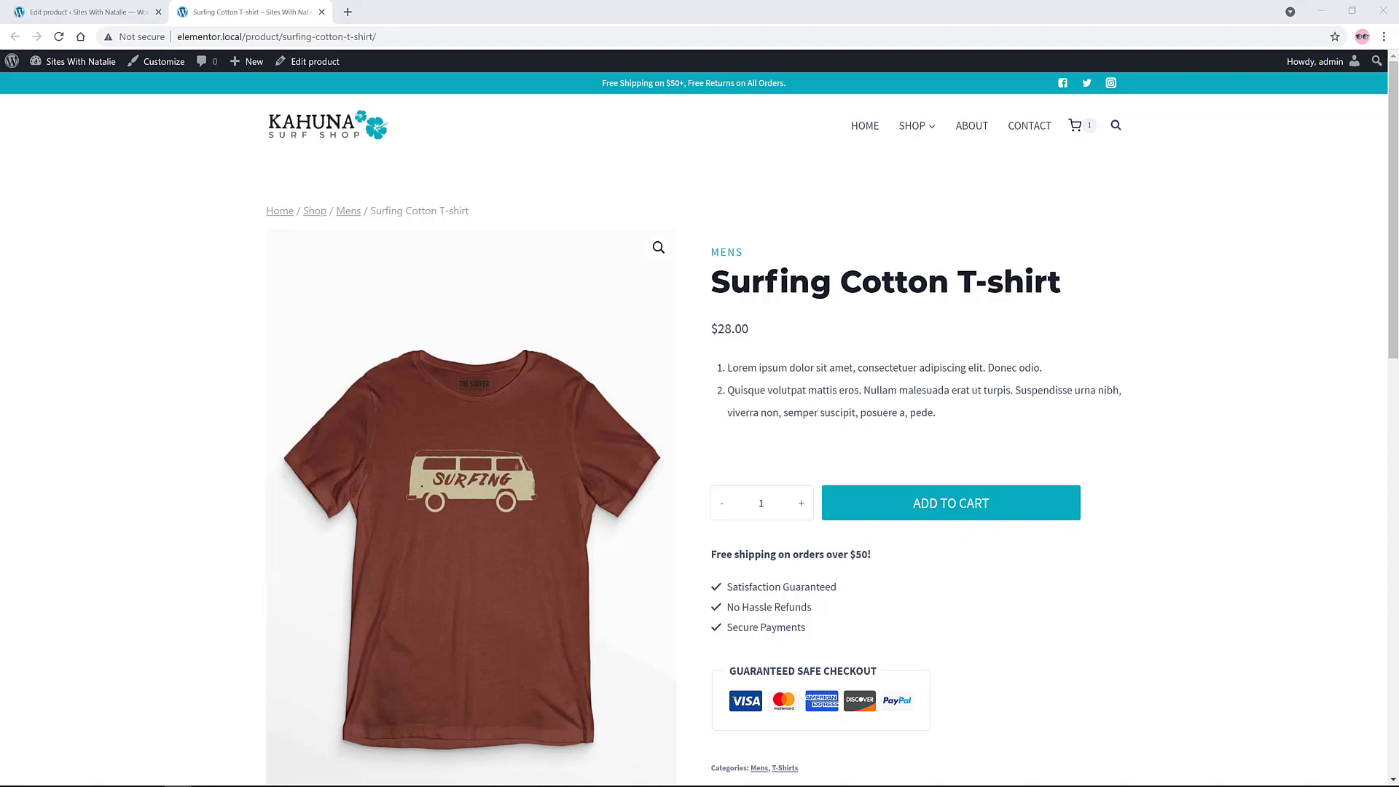
# Scroll through the T-shirt's $28 store page, then close that tab and return to Edit product.
pyautogui.scroll(-7, 944, 426)
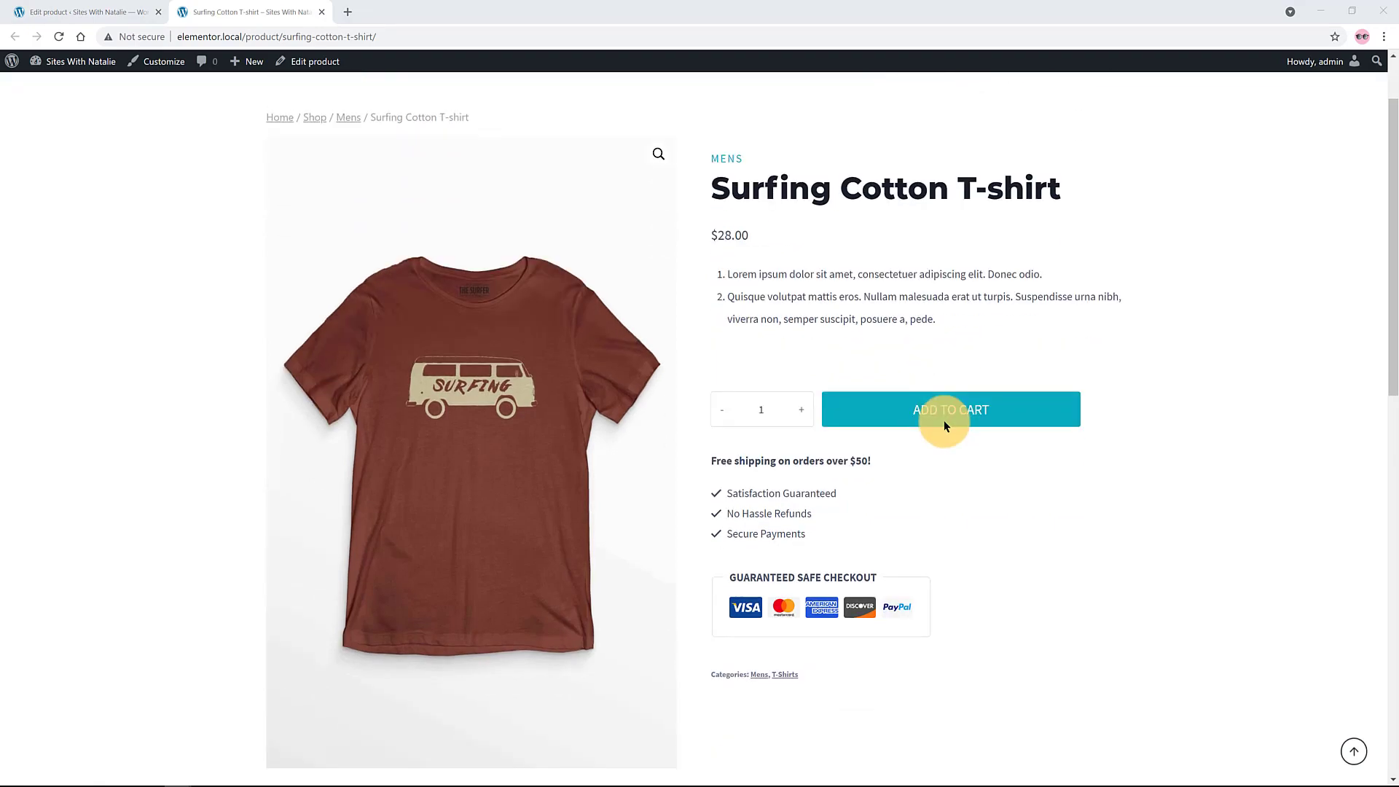
pyautogui.scroll(-6, 944, 425)
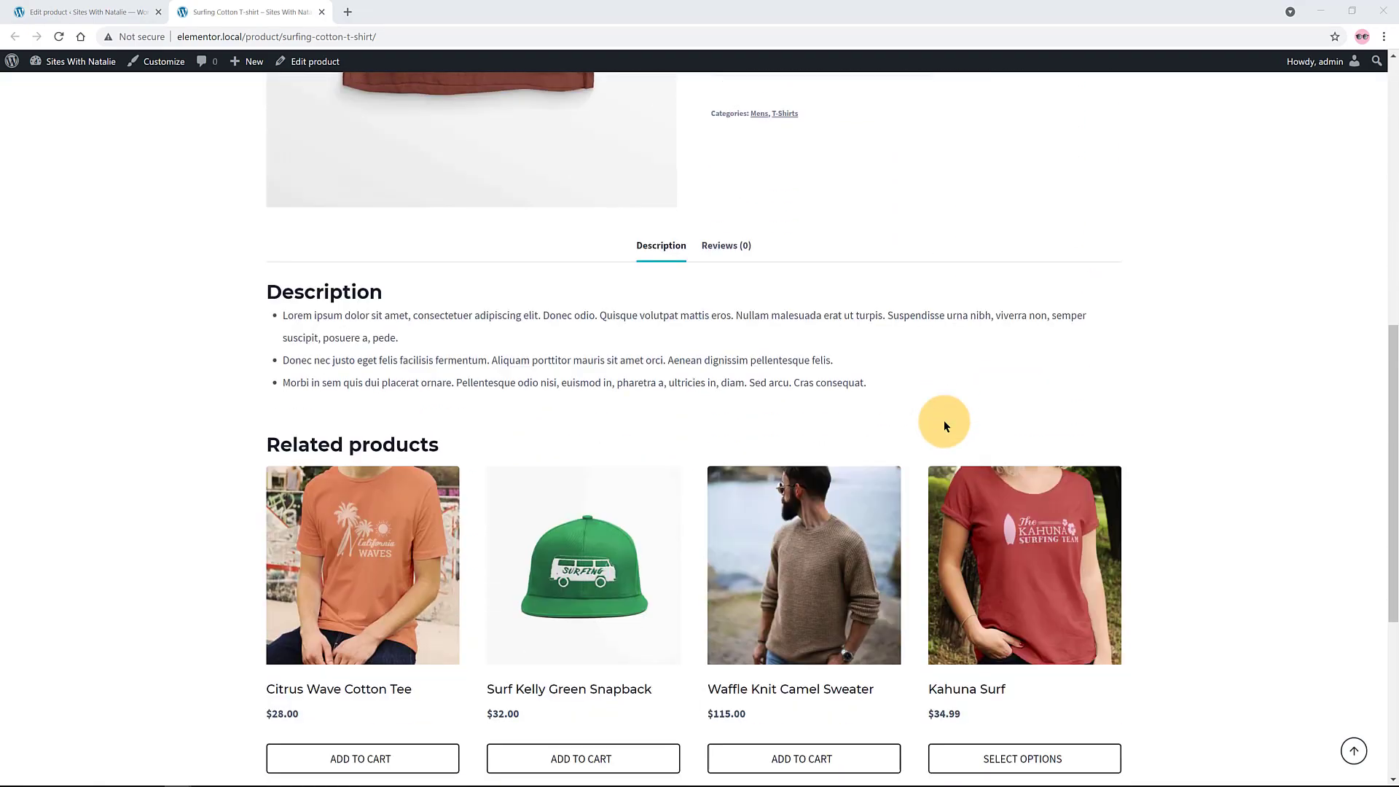
pyautogui.scroll(5, 944, 424)
pyautogui.scroll(10, 942, 424)
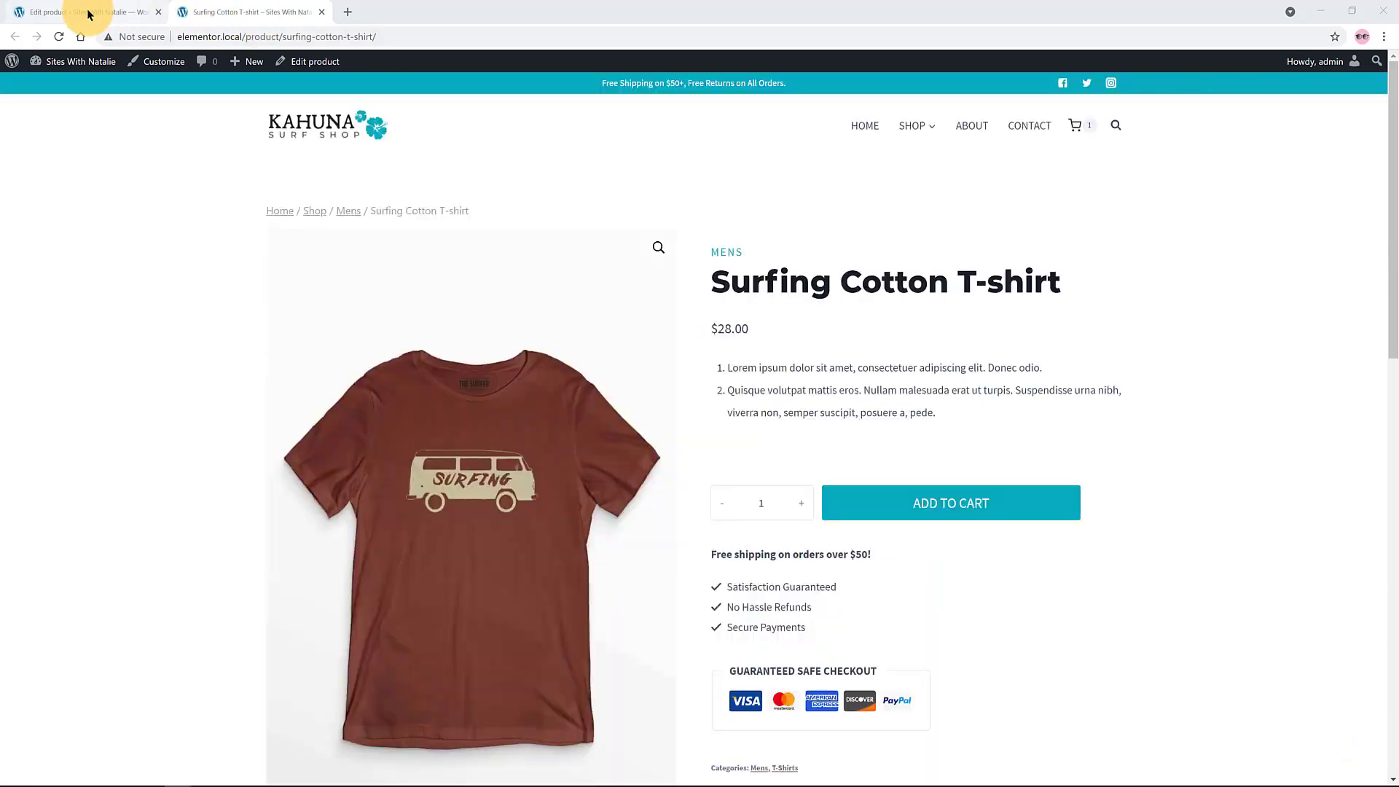
pyautogui.click(89, 12)
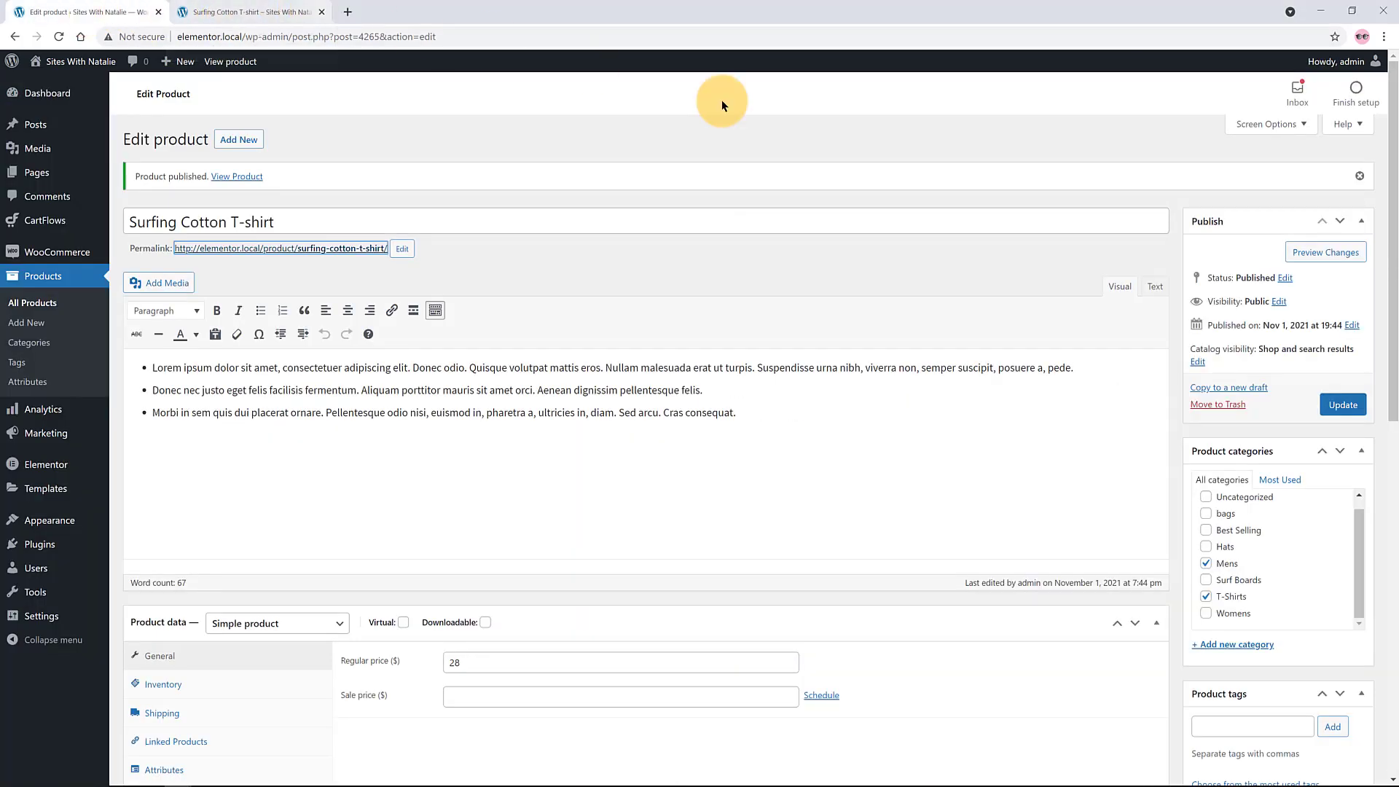
pyautogui.click(321, 11)
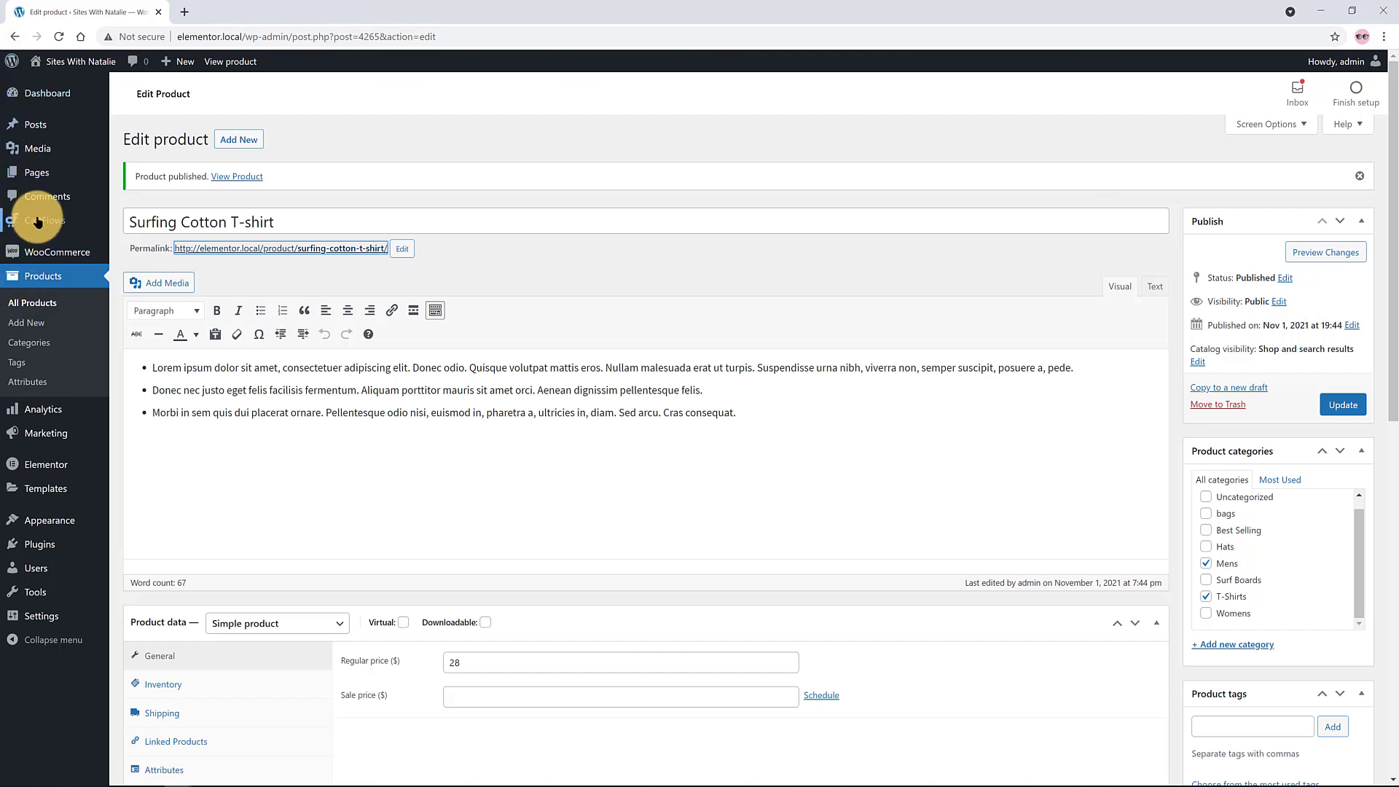
# Browse CartFlows flow templates and view all steps of Evergreen Product 02.
pyautogui.moveTo(42, 220)
pyautogui.click(133, 241)
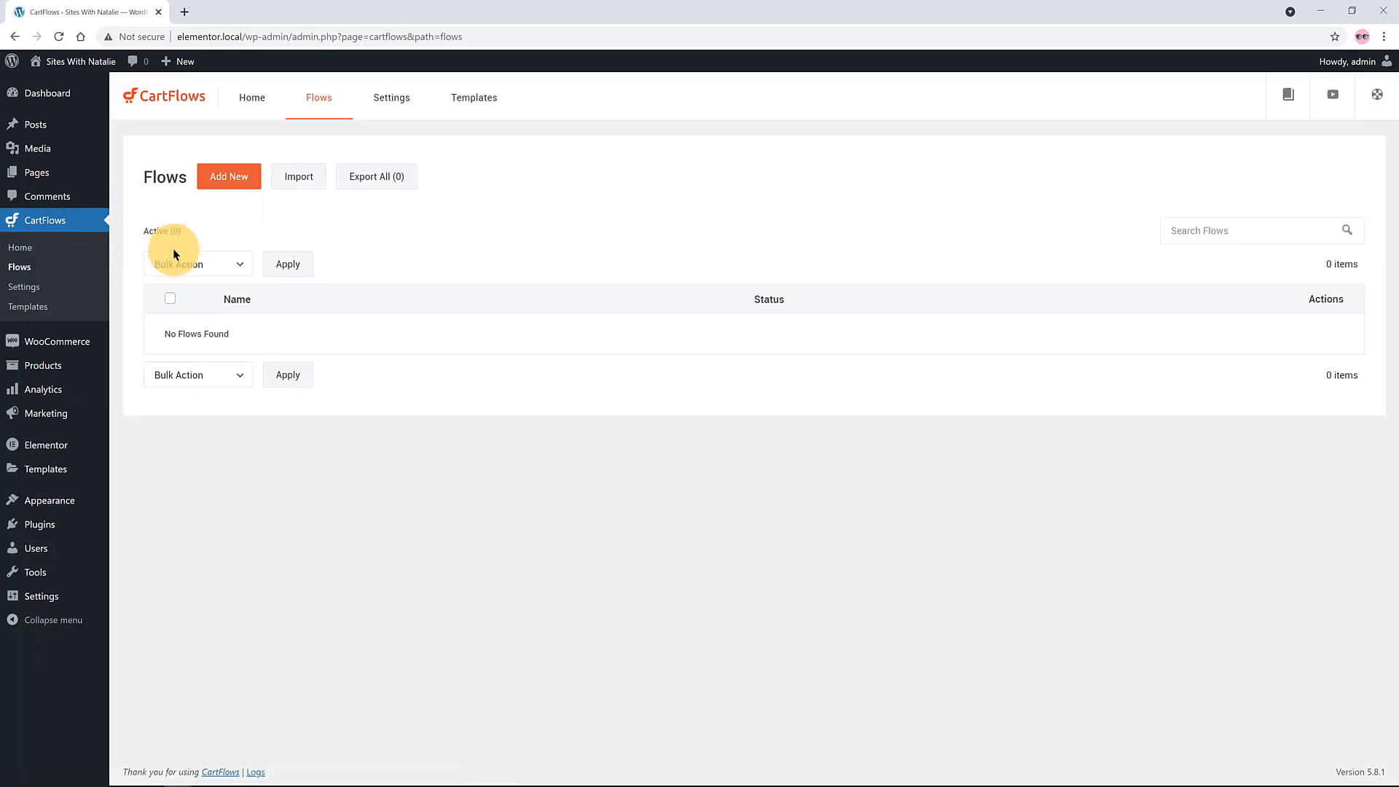
pyautogui.click(227, 177)
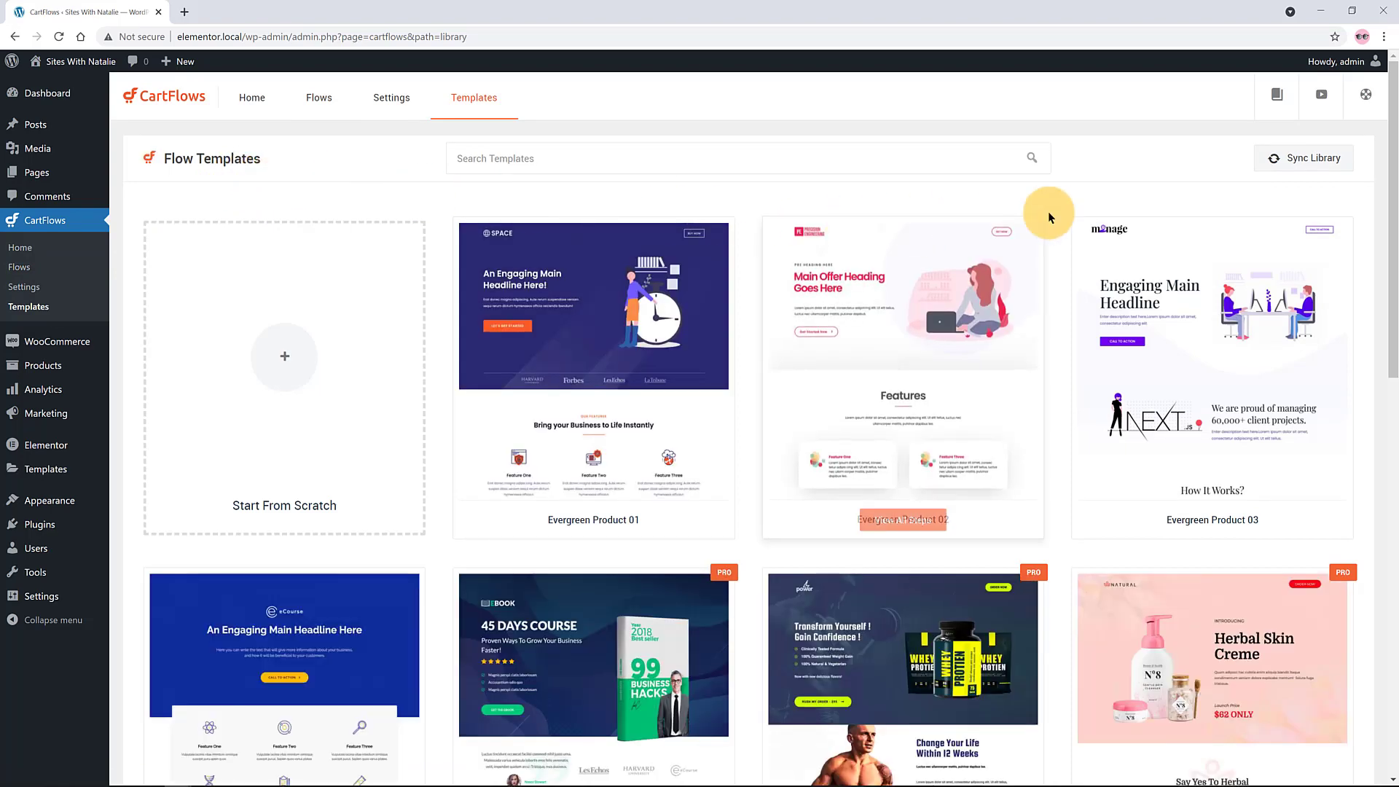
pyautogui.moveTo(526, 409)
pyautogui.scroll(-10, 579, 408)
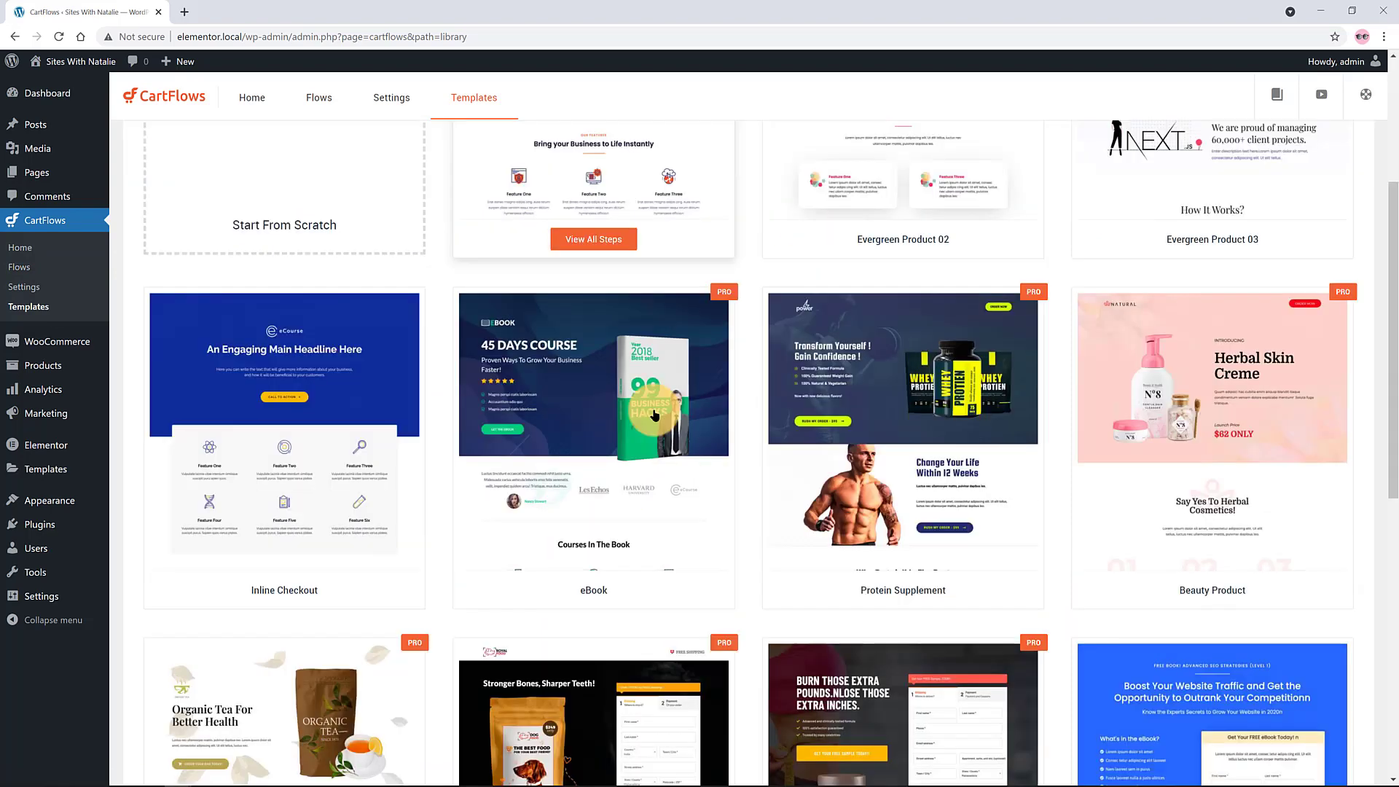
pyautogui.scroll(-5, 653, 416)
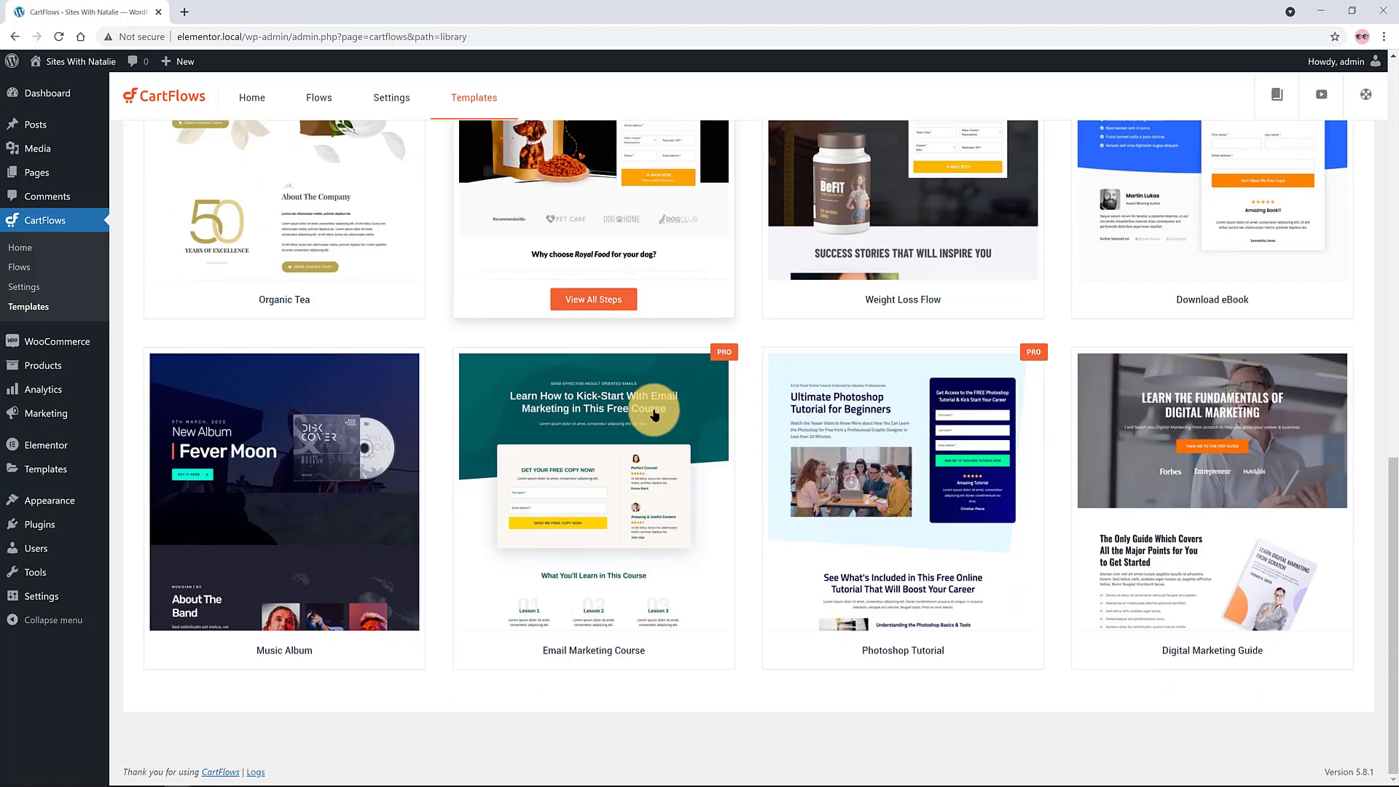
pyautogui.scroll(9, 653, 415)
pyautogui.scroll(5, 653, 415)
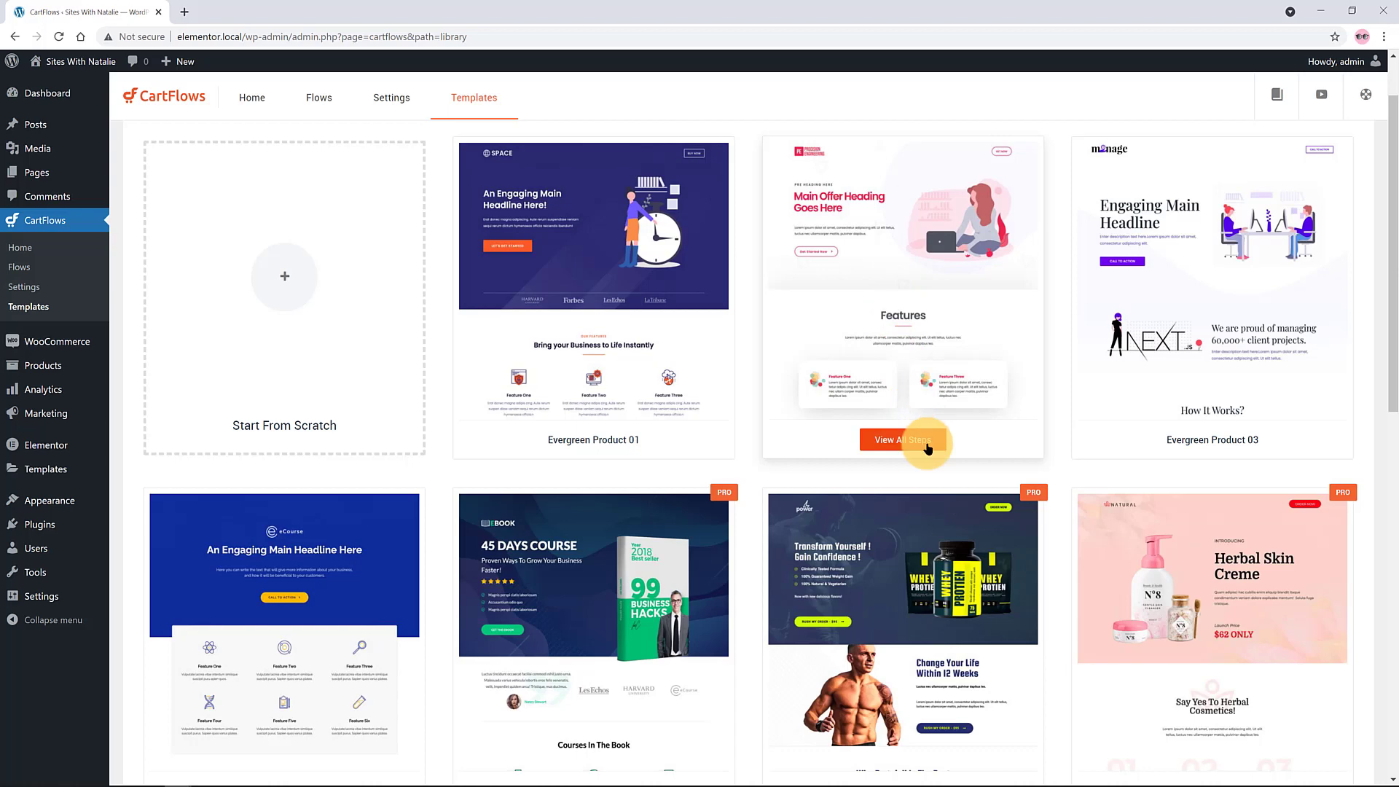
pyautogui.click(915, 440)
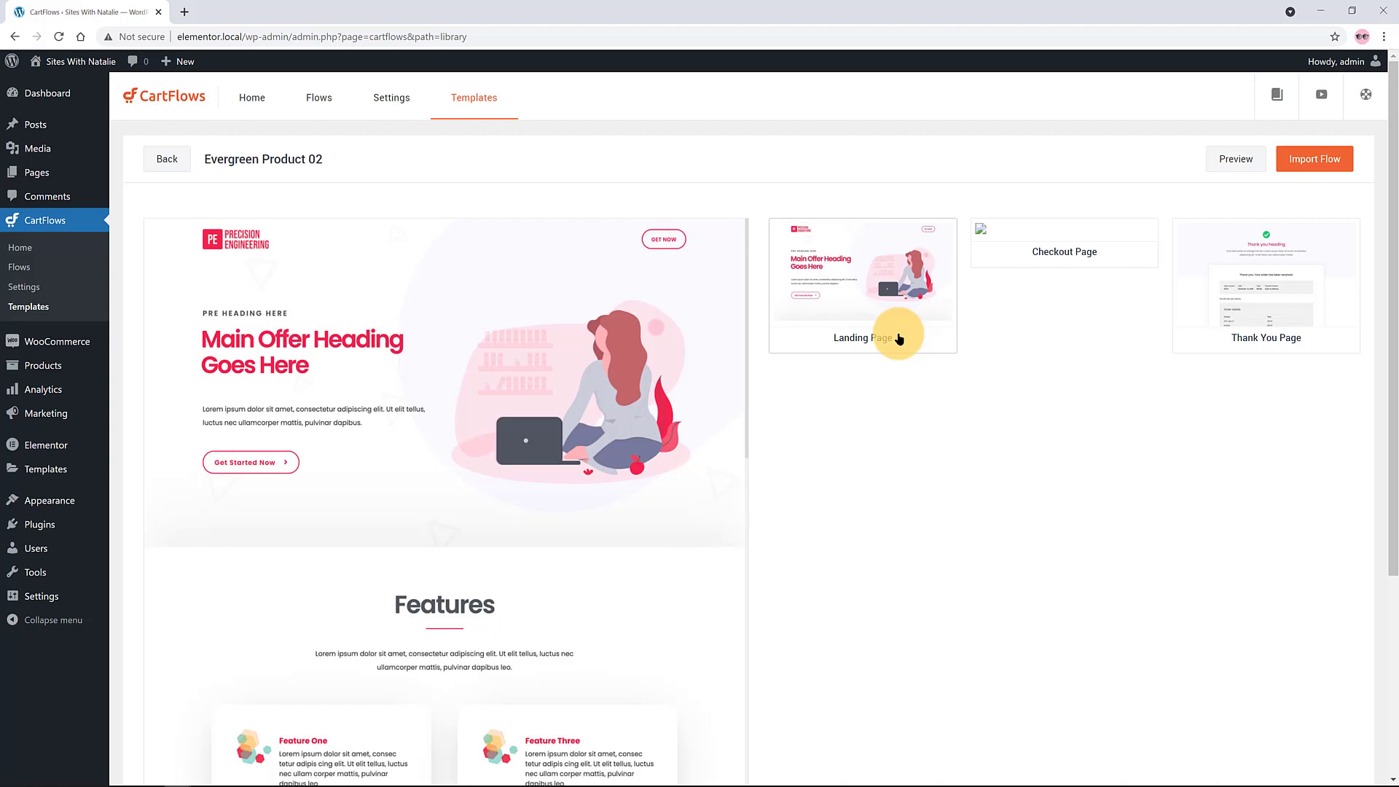
# Import the template as a new flow named 'Surf Sales Funnel'.
pyautogui.click(1312, 162)
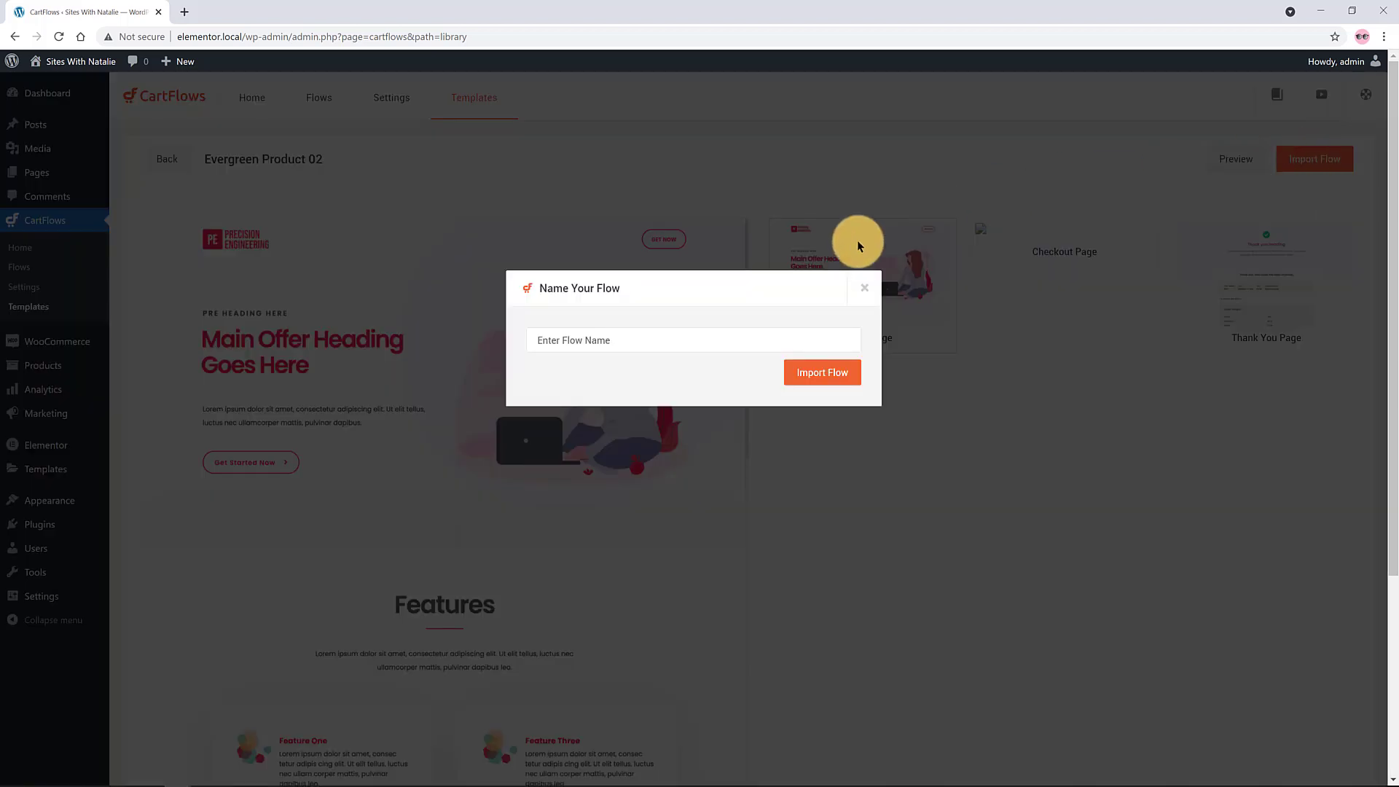
pyautogui.click(655, 342)
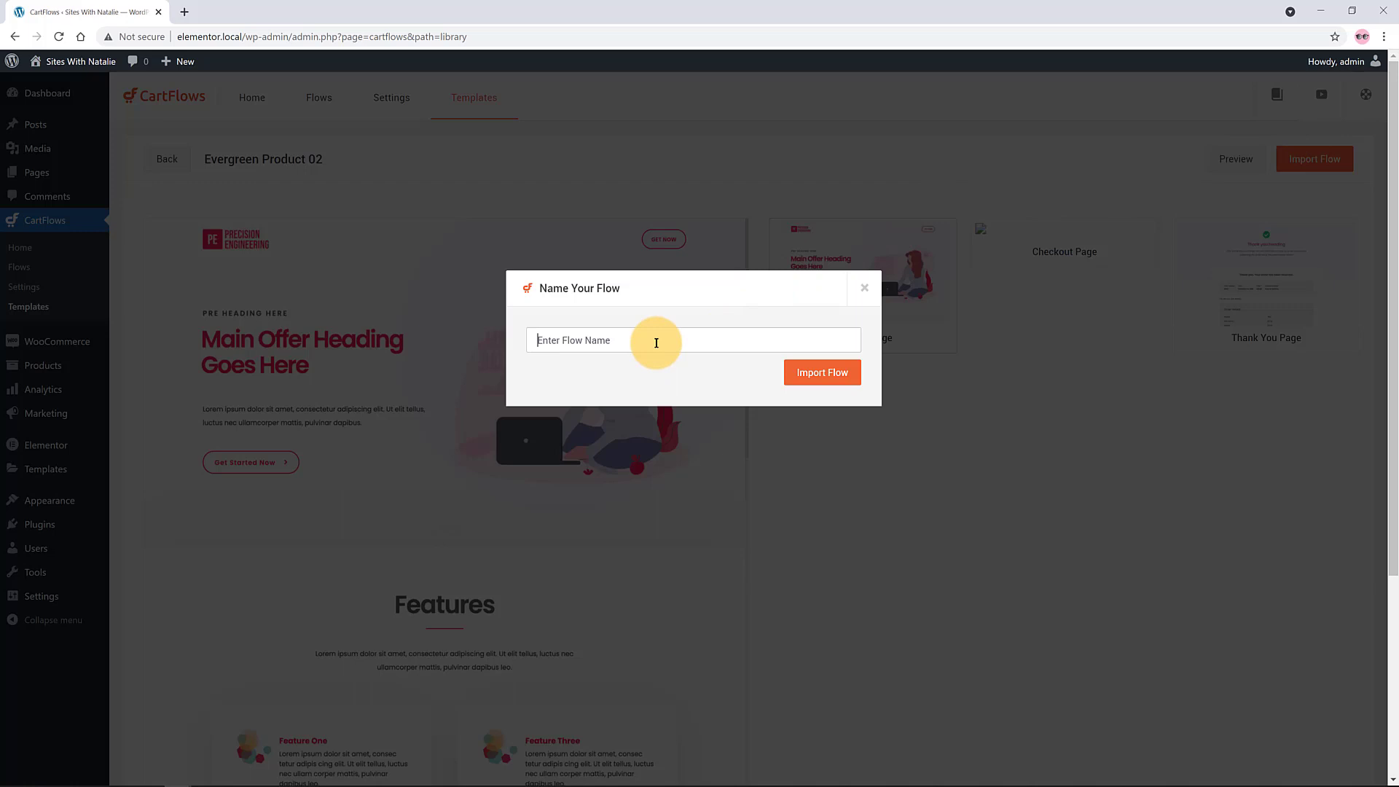
pyautogui.write('Surf Sales Funnel')
pyautogui.click(830, 377)
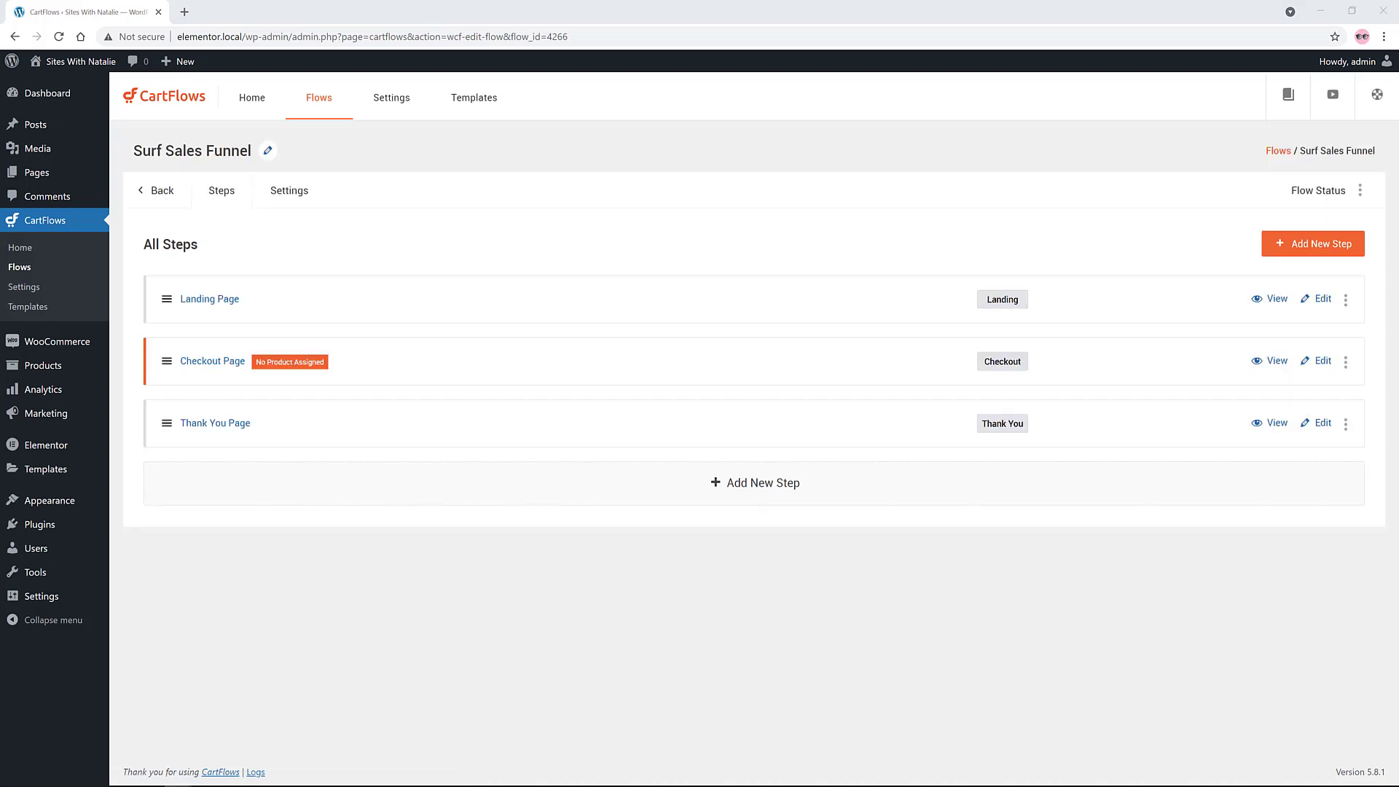
# Reorder the flow steps to Landing, Thank You, then Checkout, and open the Checkout Page step.
pyautogui.moveTo(156, 359); pyautogui.dragTo(164, 295)
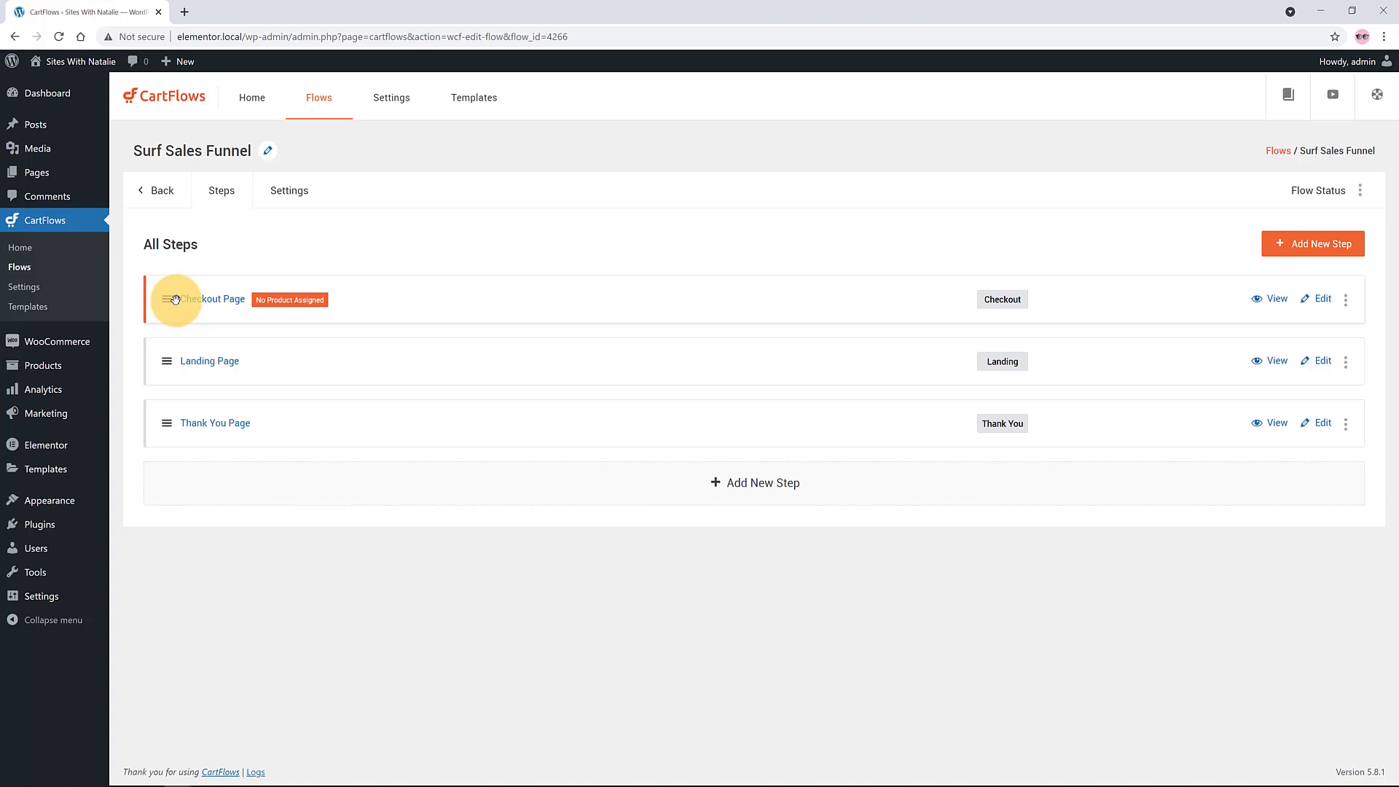
pyautogui.moveTo(175, 299); pyautogui.dragTo(166, 364)
pyautogui.moveTo(151, 414)
pyautogui.mouseDown()
pyautogui.moveTo(150, 346)
pyautogui.moveTo(156, 421)
pyautogui.moveTo(172, 418)
pyautogui.mouseUp()
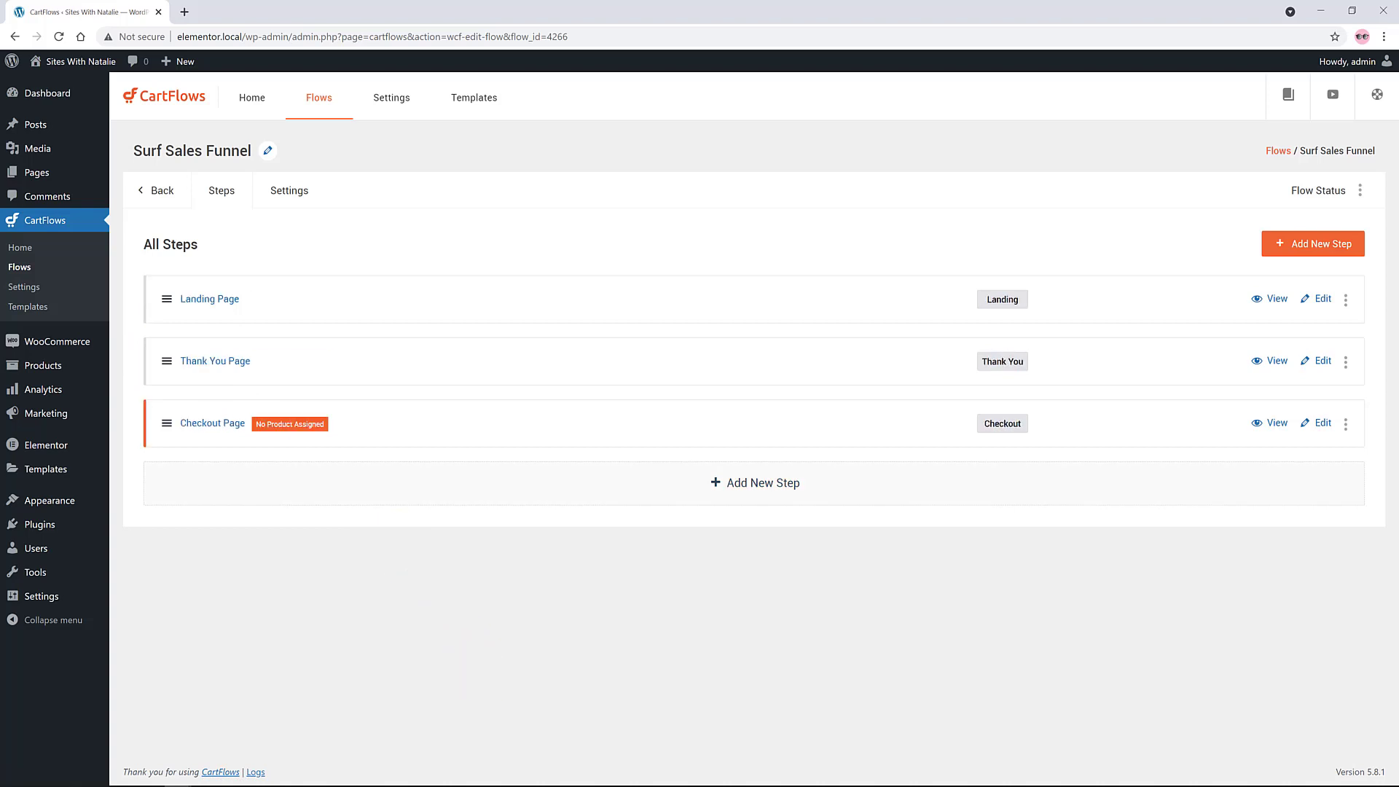
pyautogui.click(1320, 428)
# Add the Surfing Cotton T-shirt product to the Checkout Page step.
pyautogui.click(1324, 428)
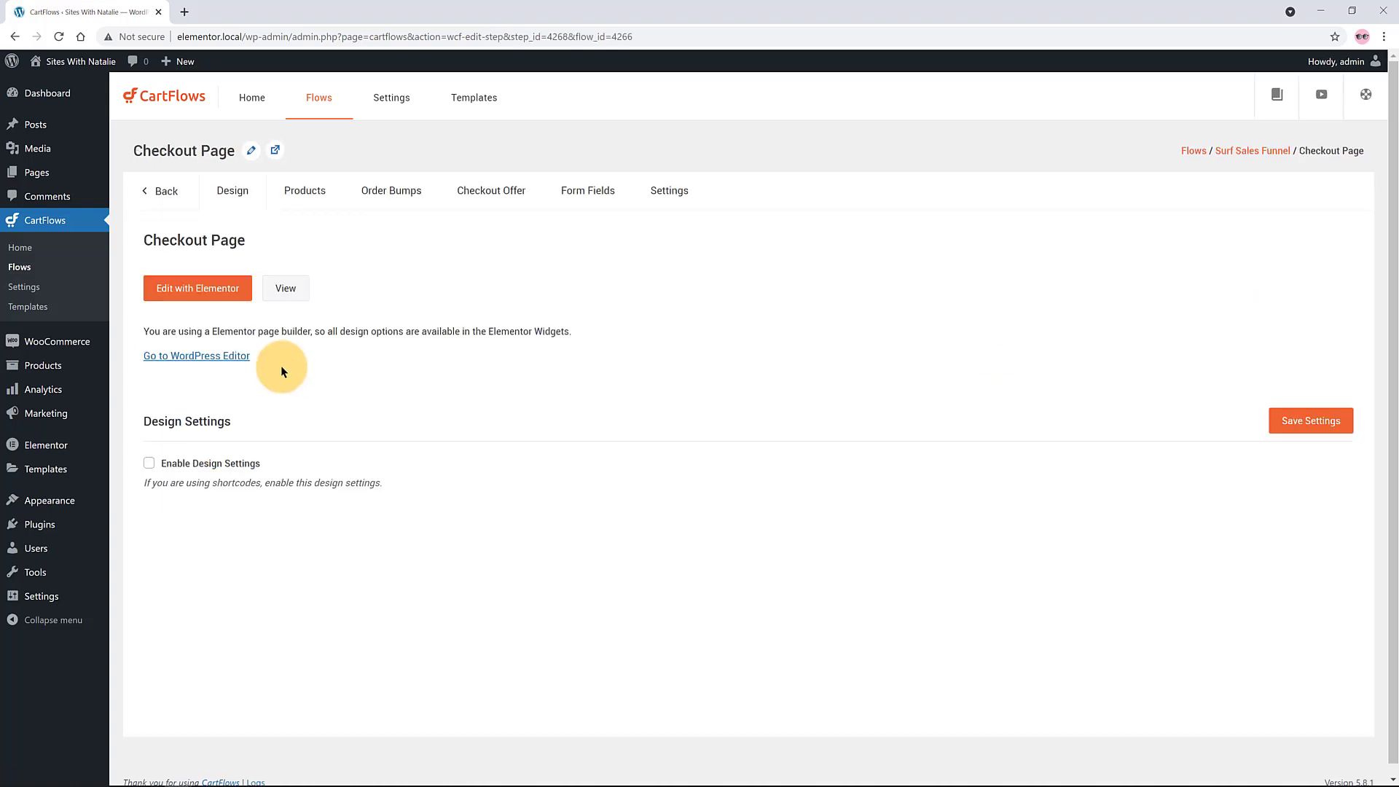
pyautogui.click(306, 194)
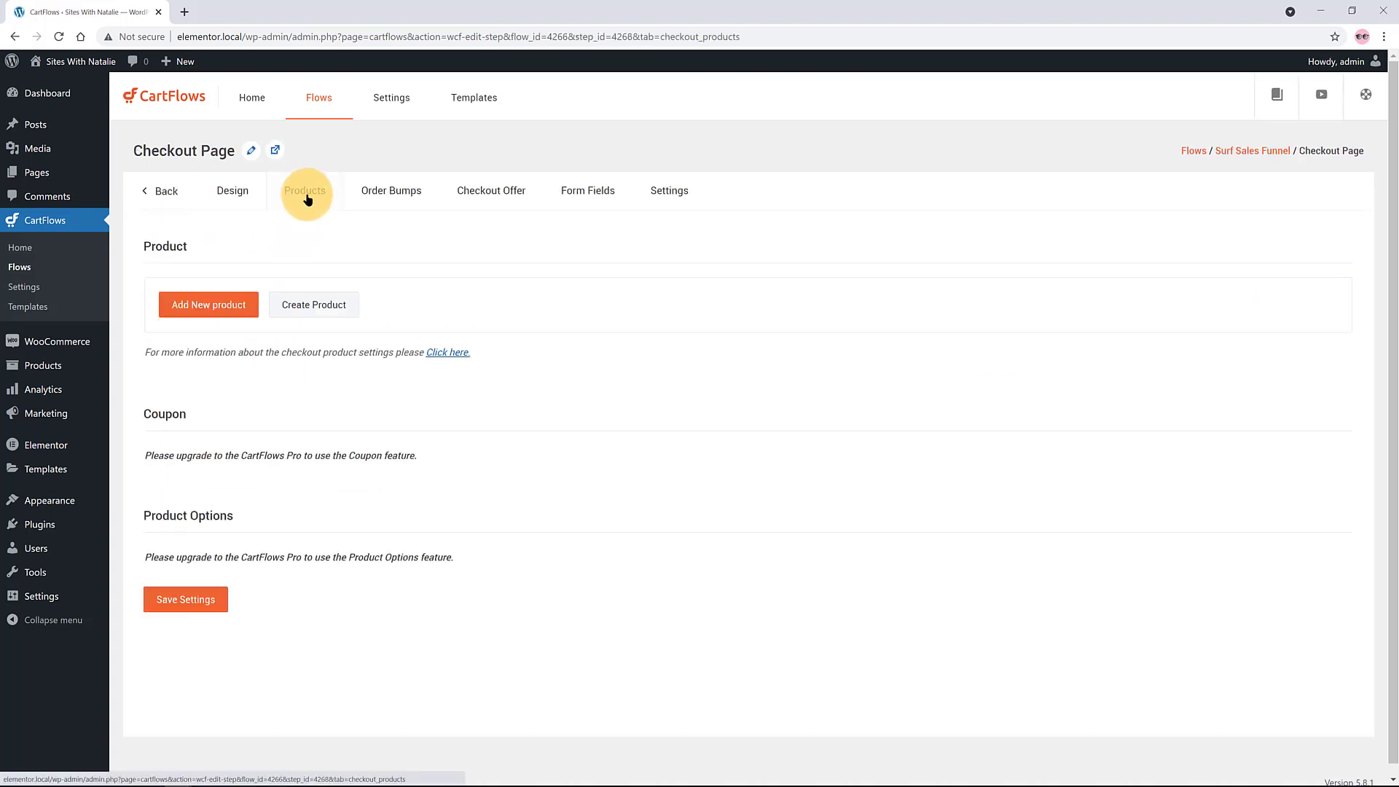
pyautogui.click(216, 311)
pyautogui.click(578, 435)
pyautogui.write('S')
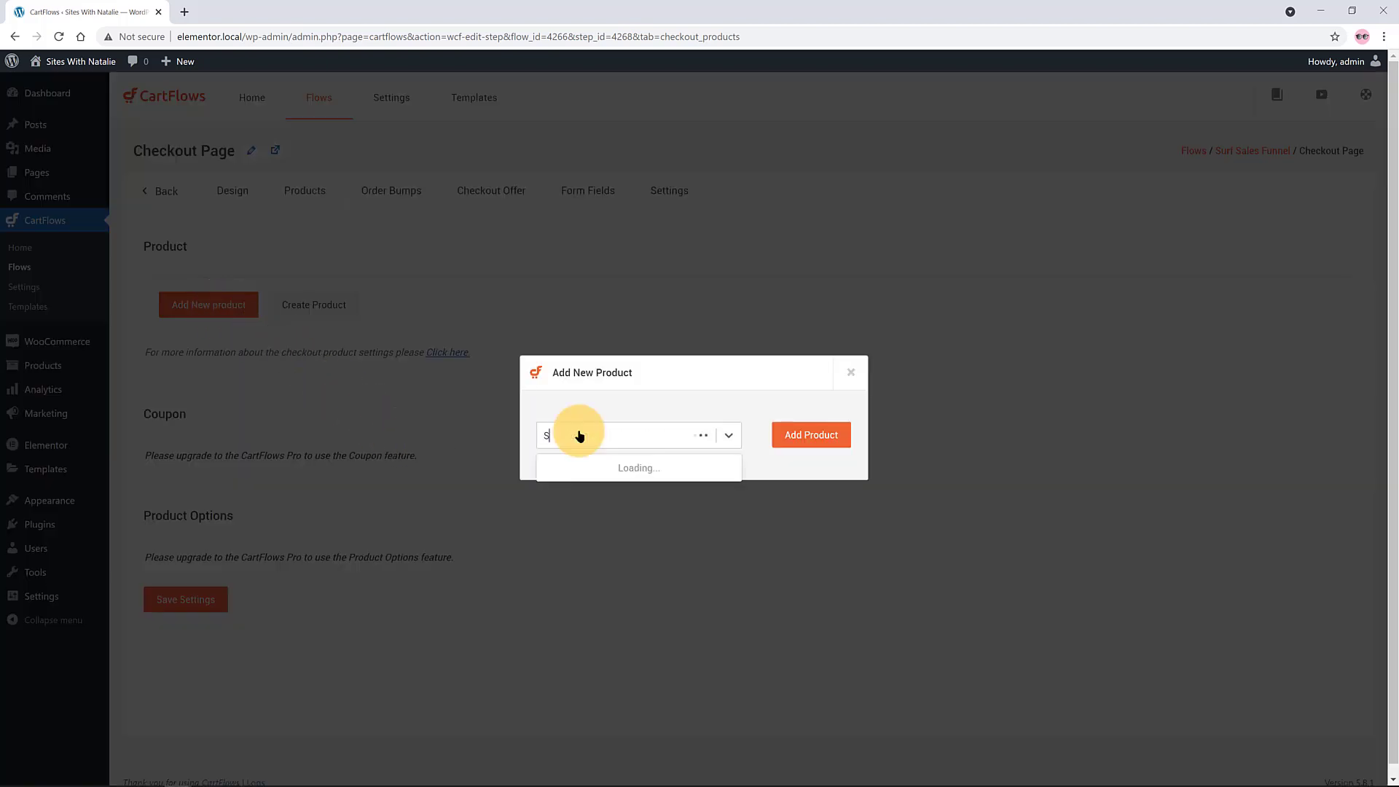
pyautogui.write('urfing Cotton T-shirt')
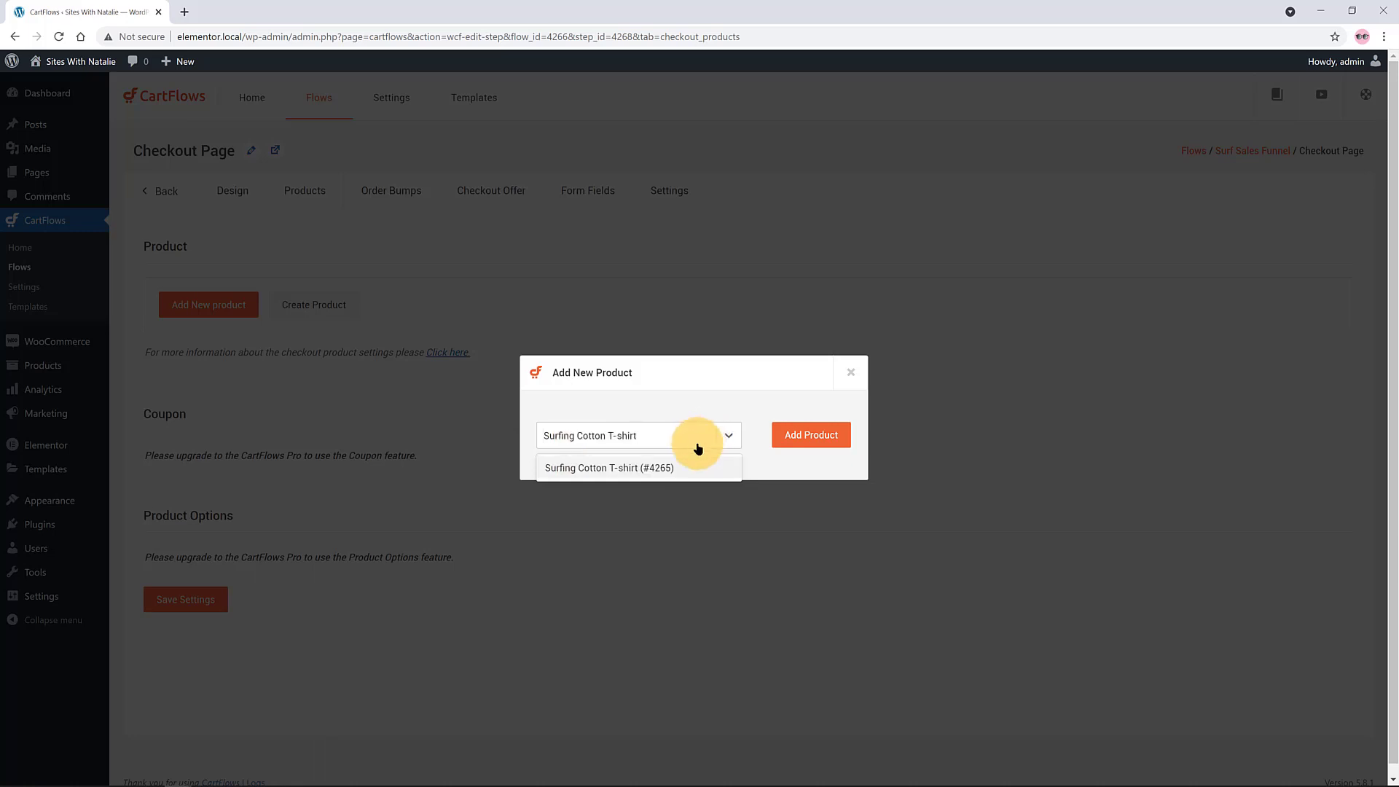
pyautogui.click(665, 470)
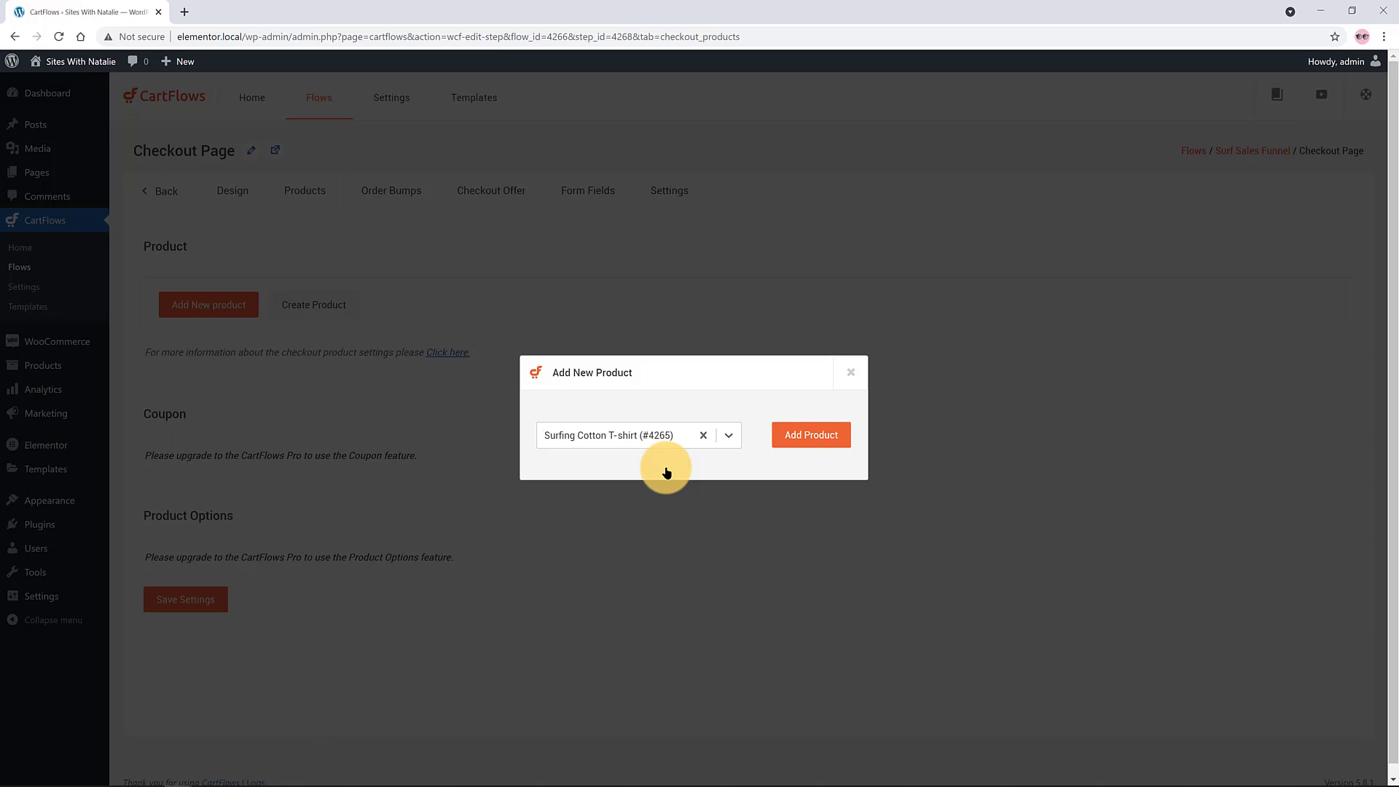
pyautogui.click(827, 433)
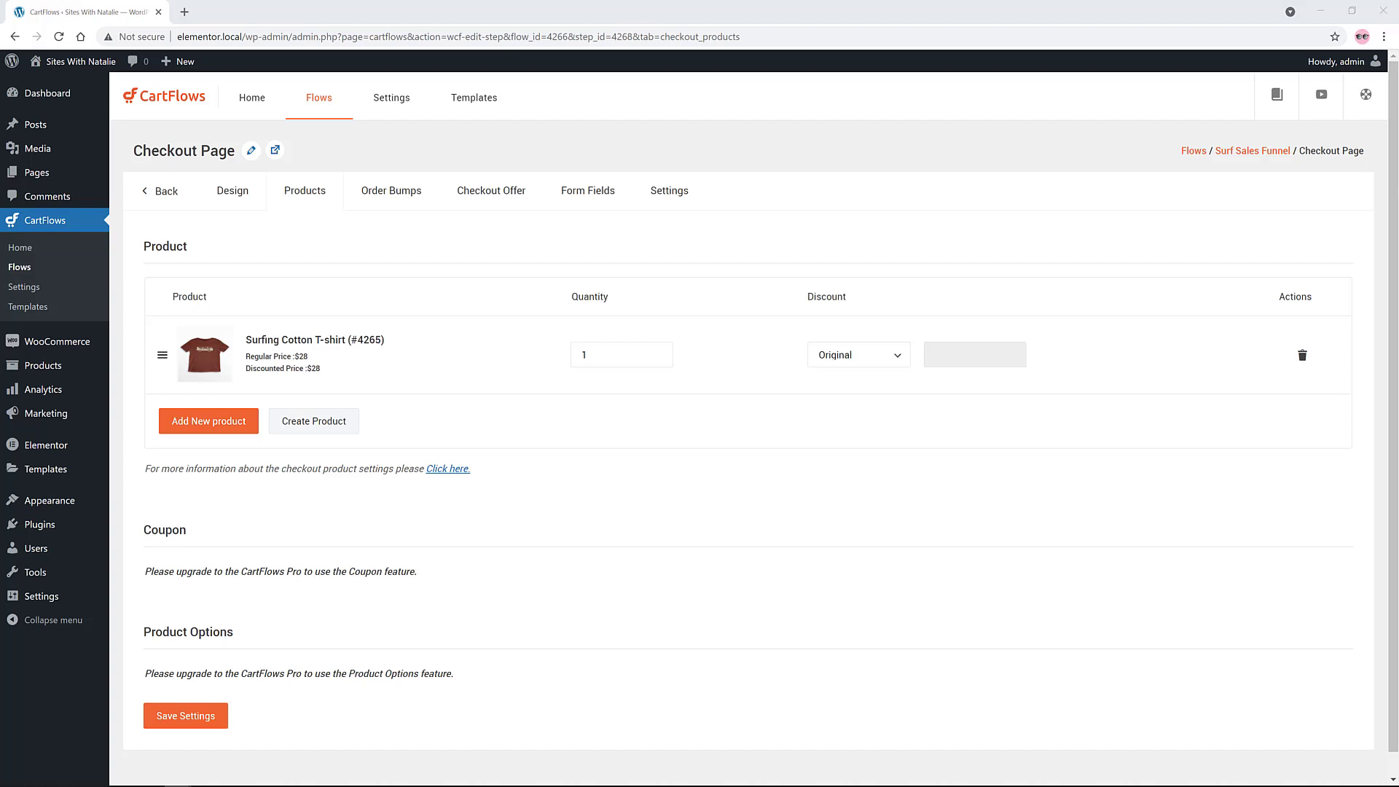
# Keep the checkout product's discount at Original and save the product settings.
pyautogui.click(593, 358)
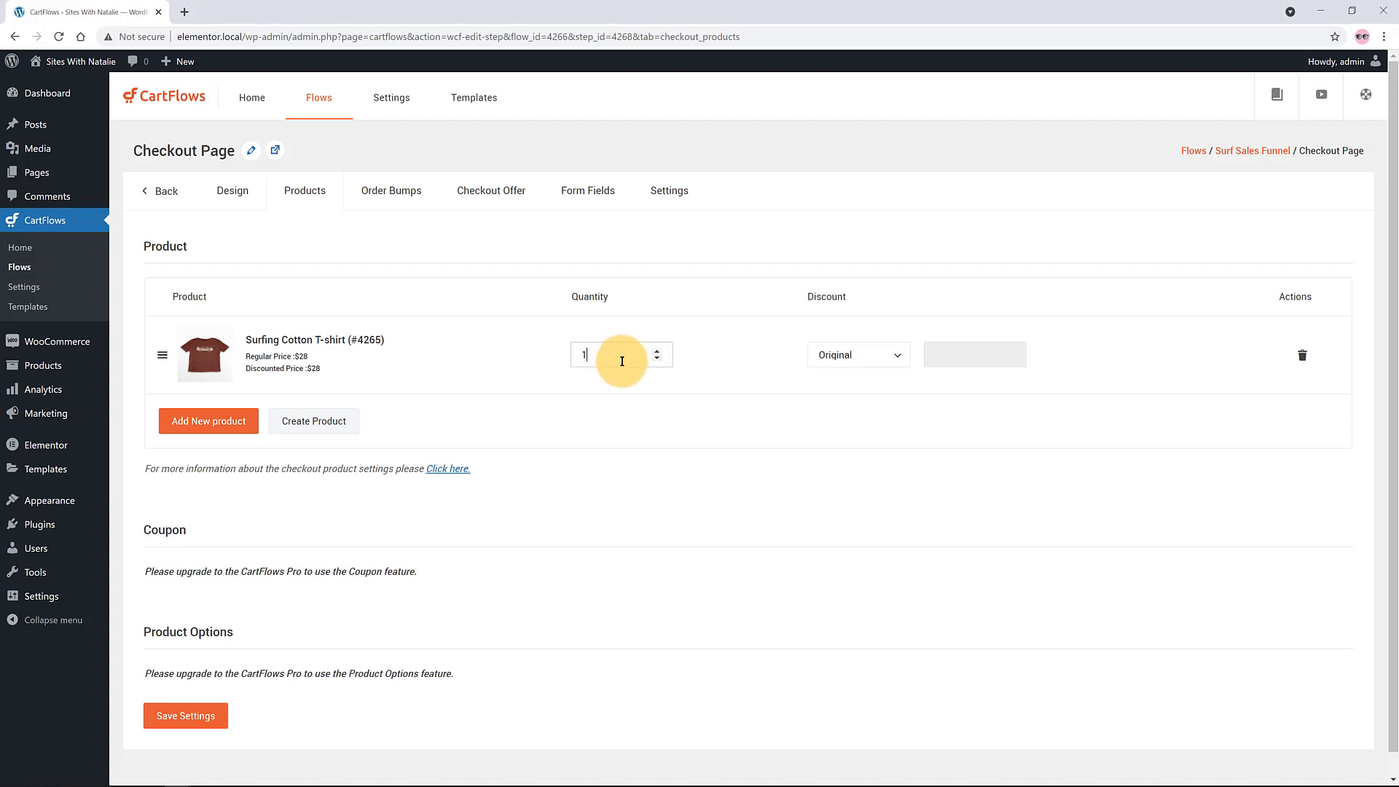
pyautogui.click(867, 359)
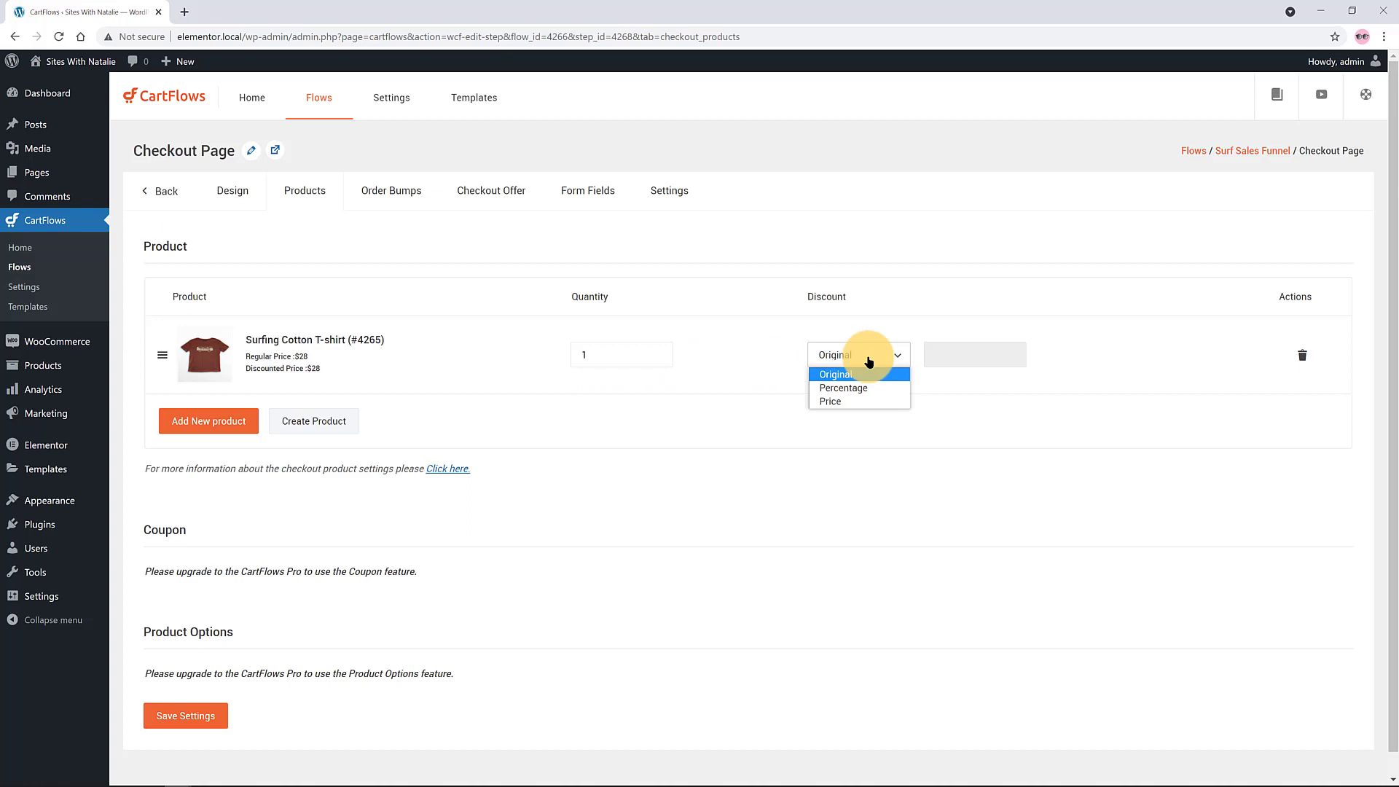
pyautogui.click(869, 362)
pyautogui.scroll(-1, 296, 506)
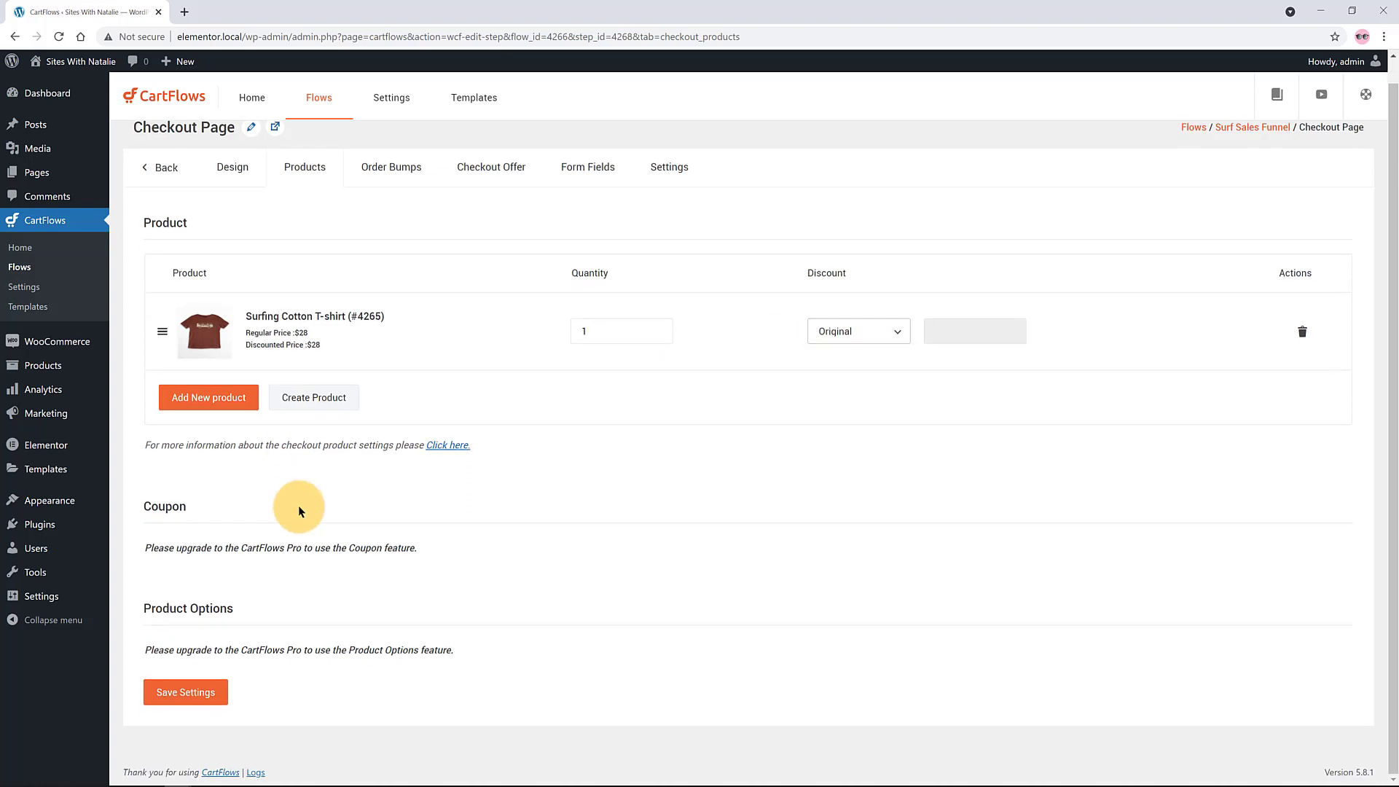
pyautogui.click(201, 688)
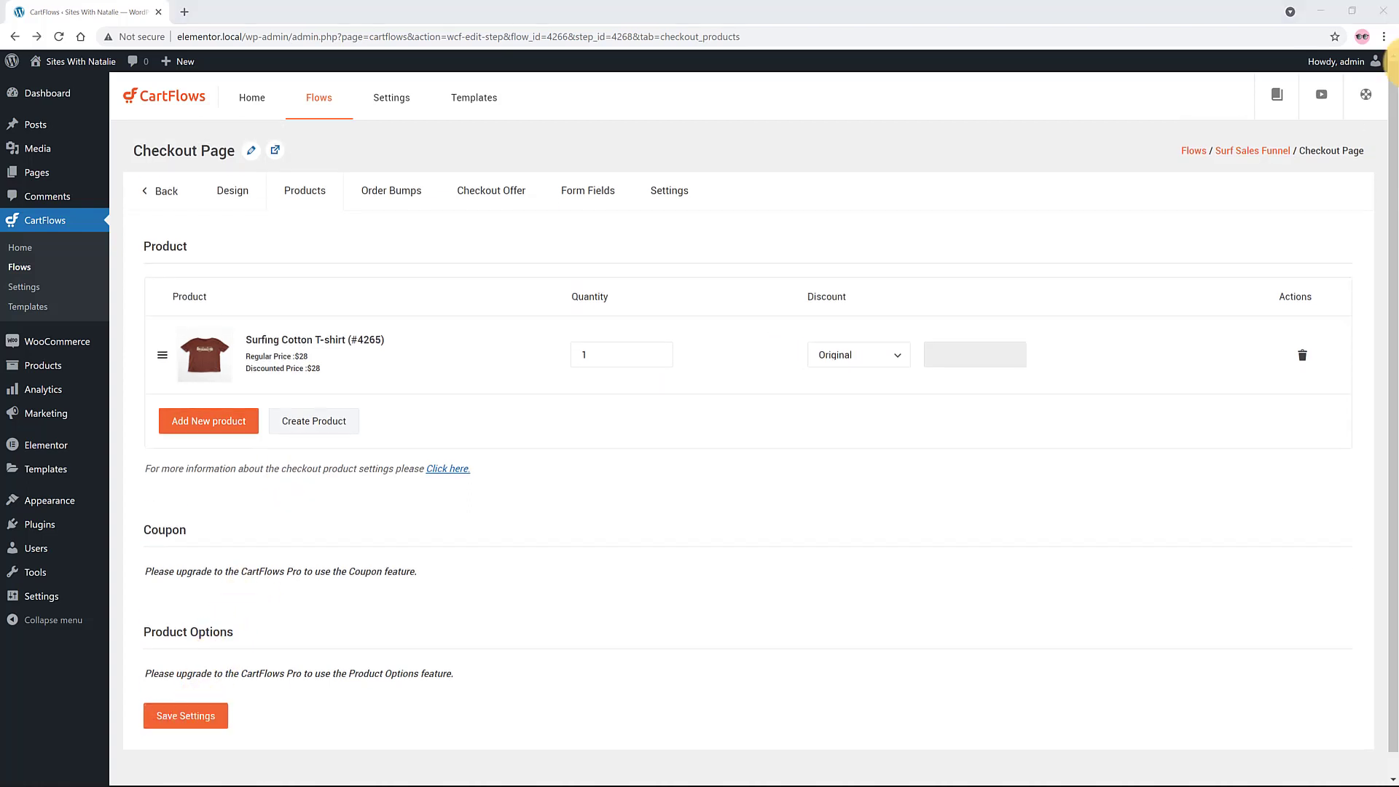
# Set Checkout Page (# 4268) as the global checkout in CartFlows settings and save.
pyautogui.click(370, 101)
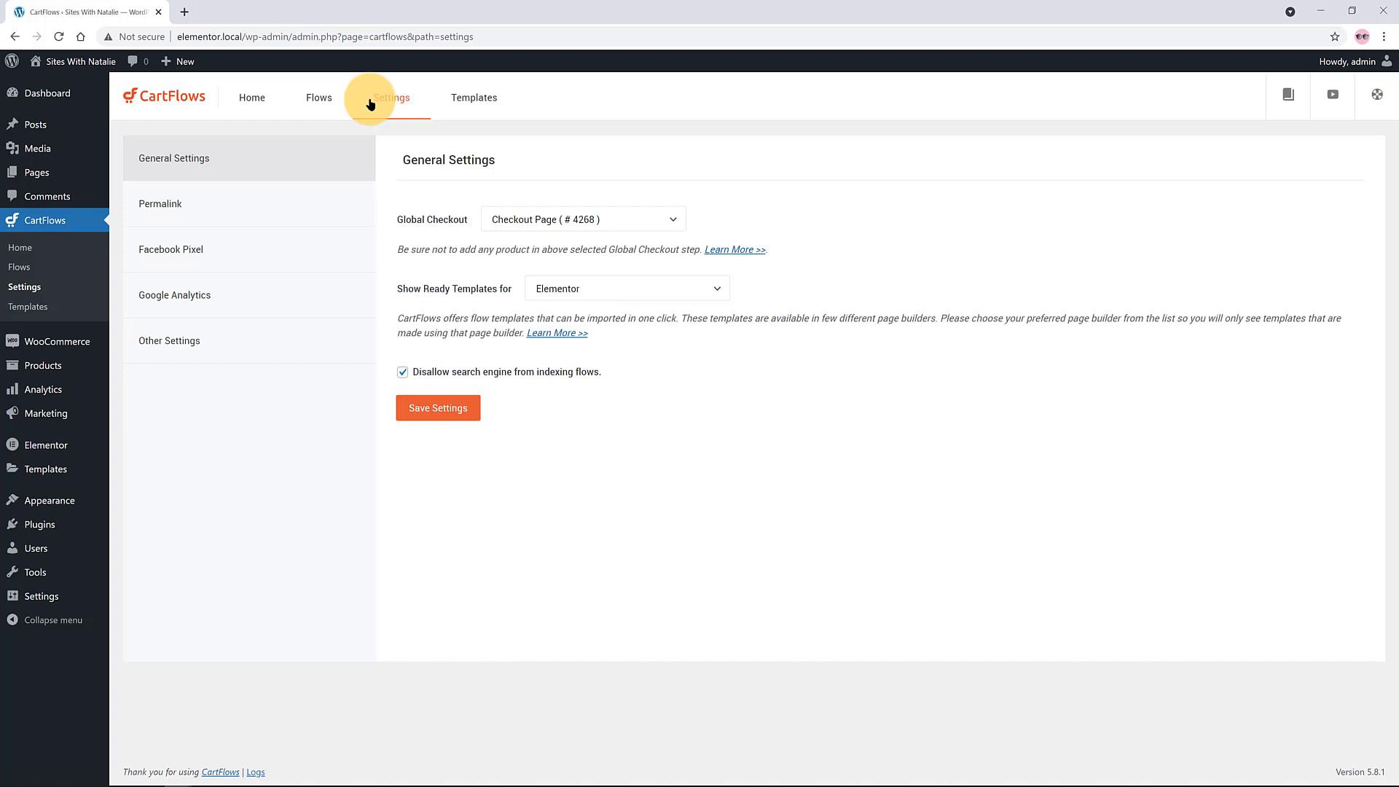
pyautogui.click(573, 221)
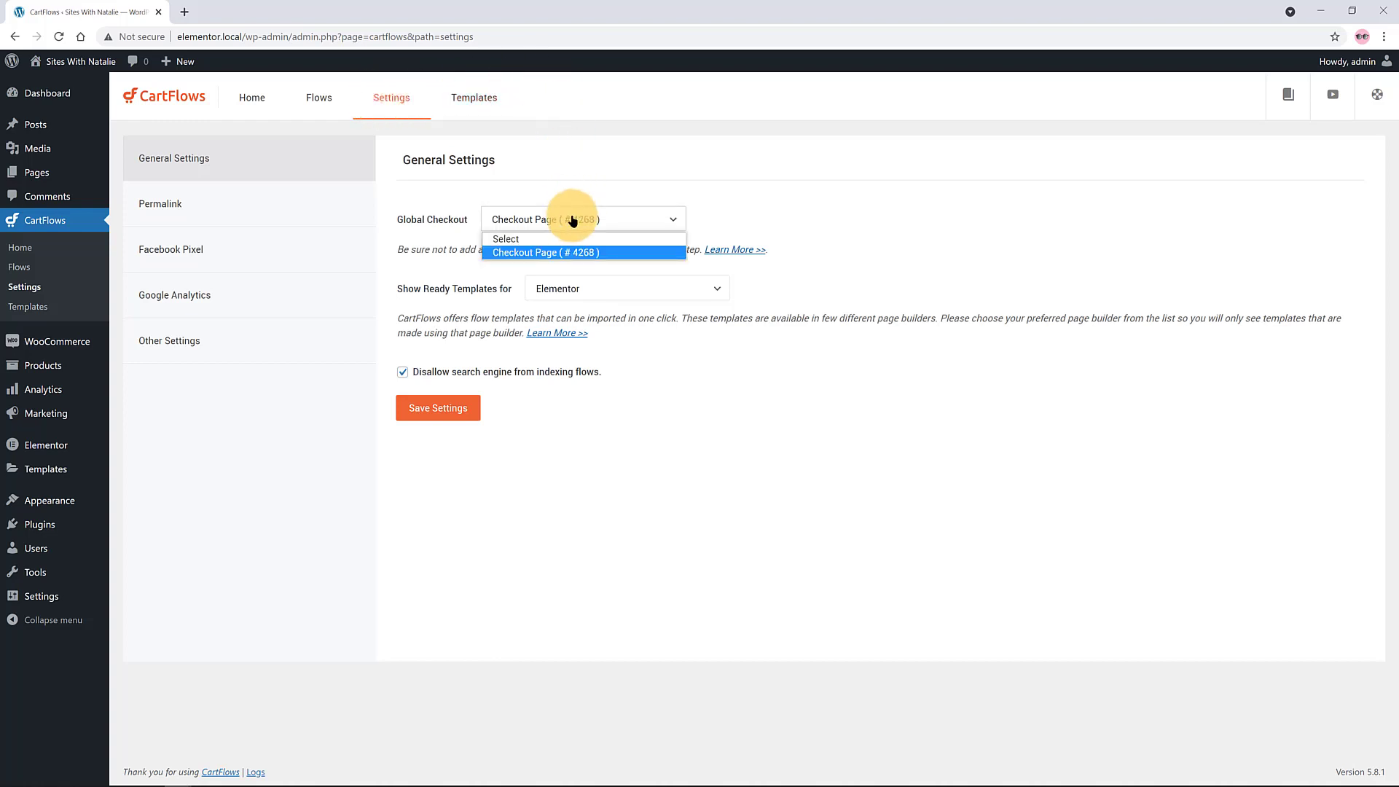
pyautogui.click(568, 252)
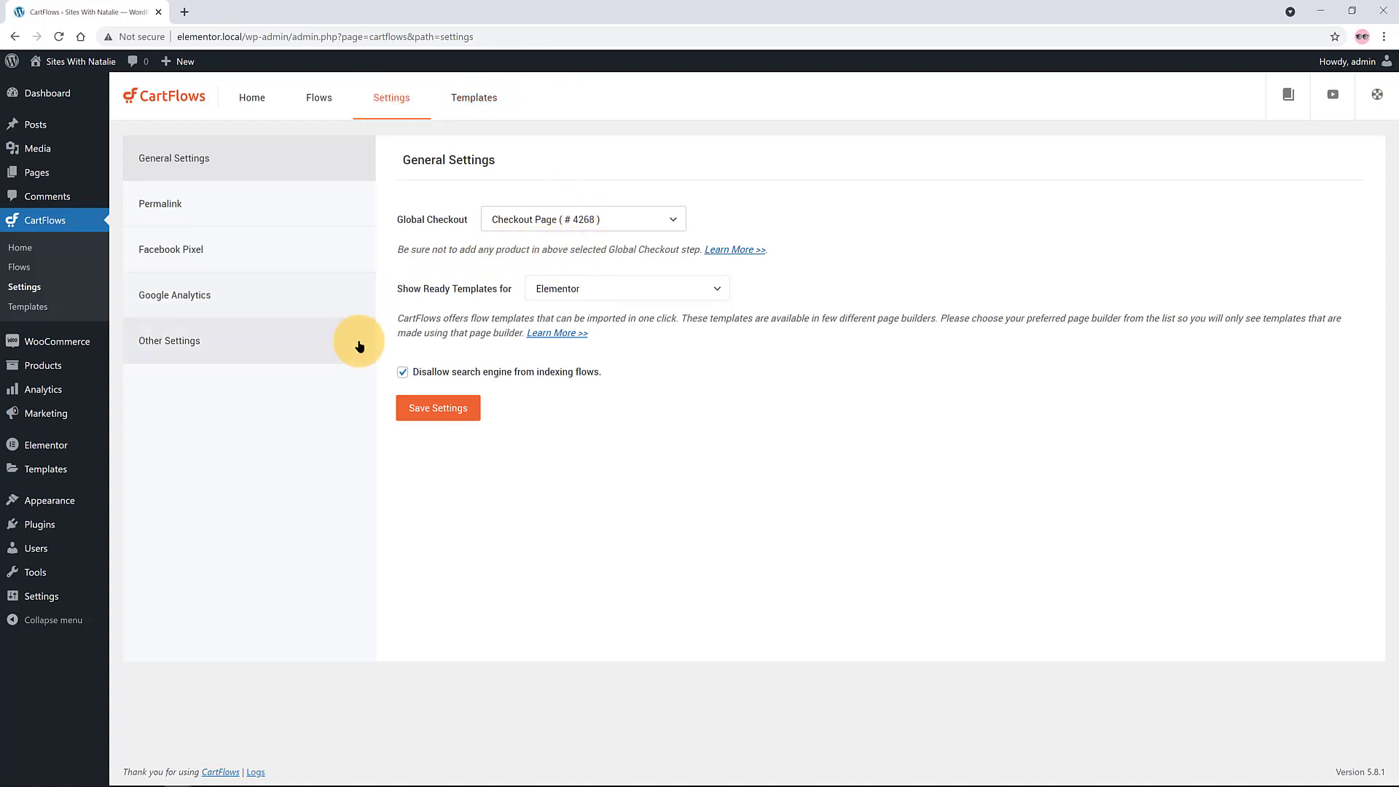
pyautogui.click(459, 406)
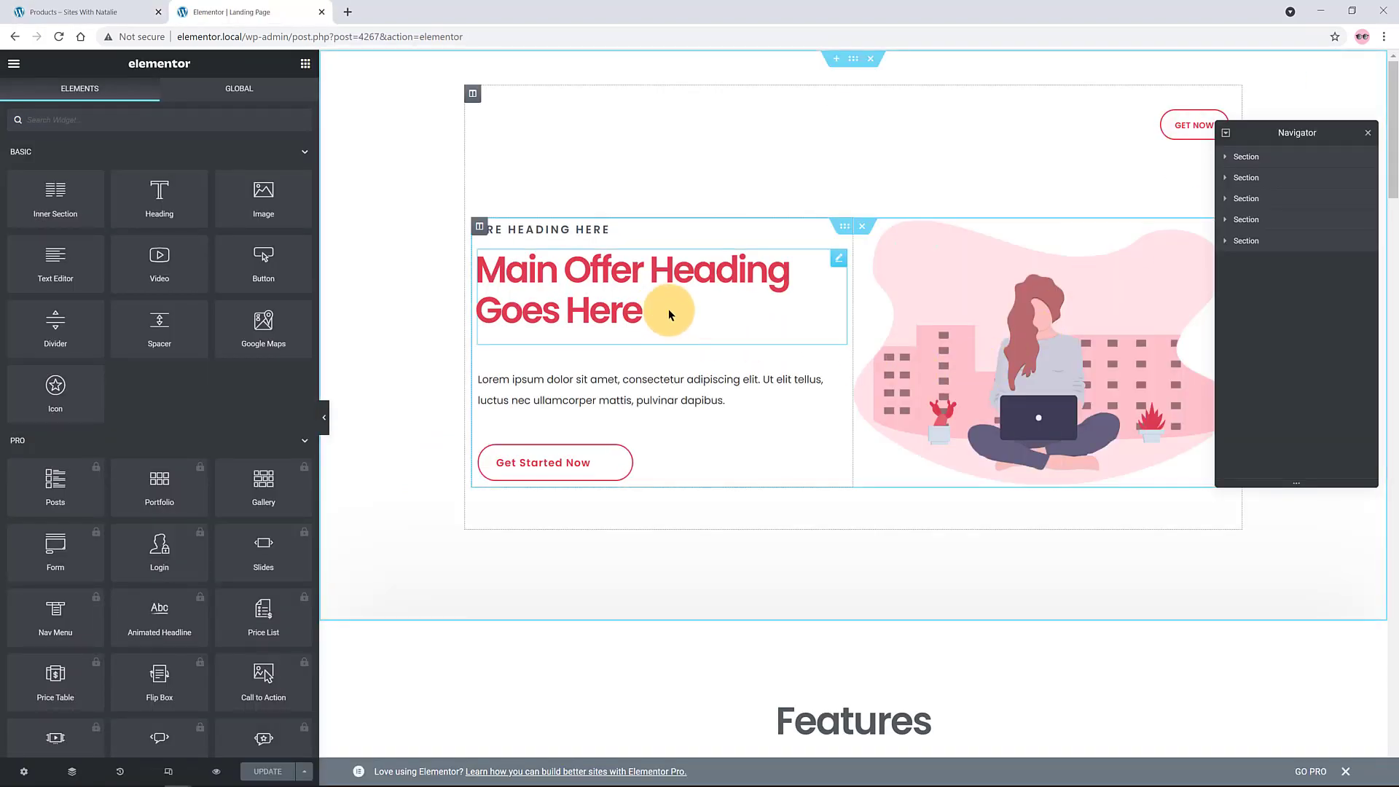
# Scroll through the Landing Page canvas, then open Elementor's main menu to exit to the dashboard.
pyautogui.scroll(-9, 668, 314)
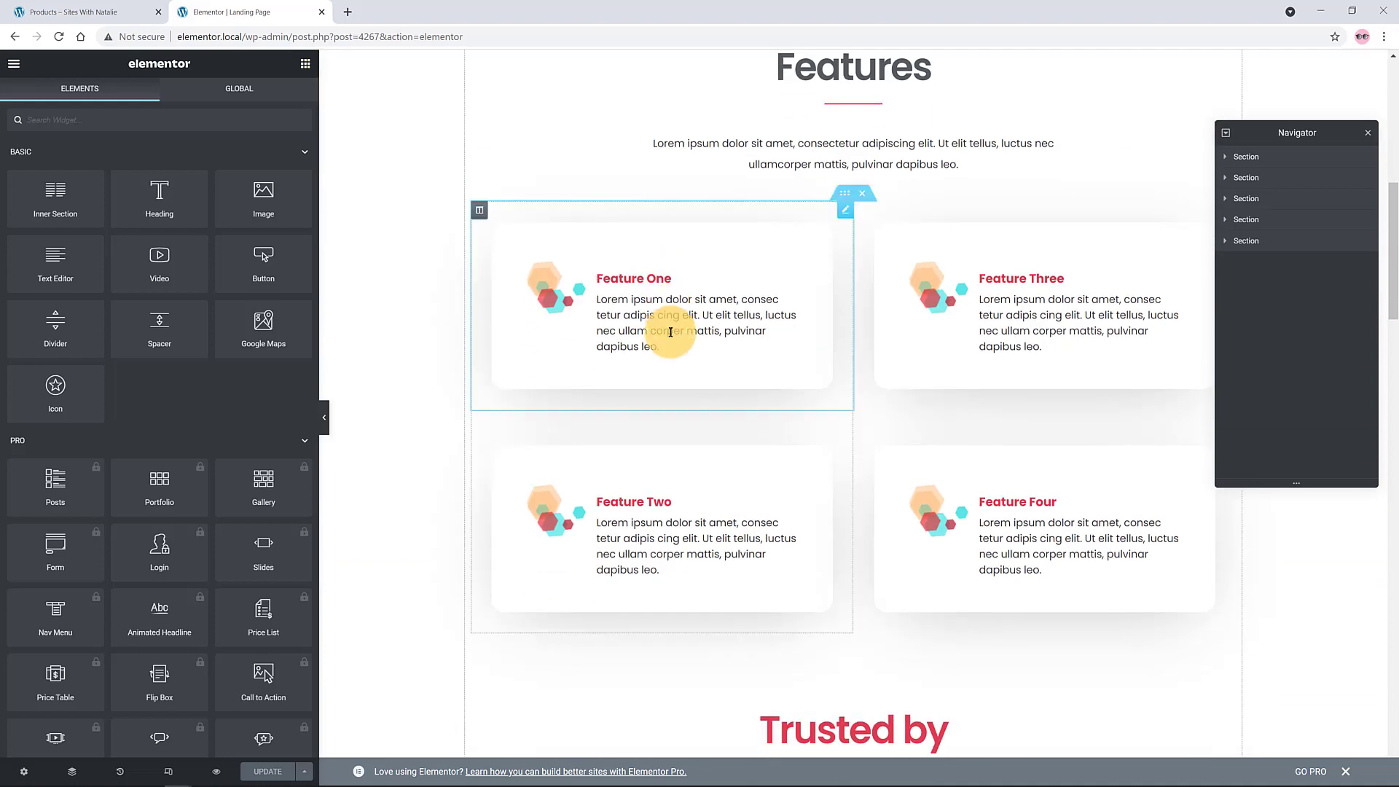
pyautogui.scroll(-4, 1014, 703)
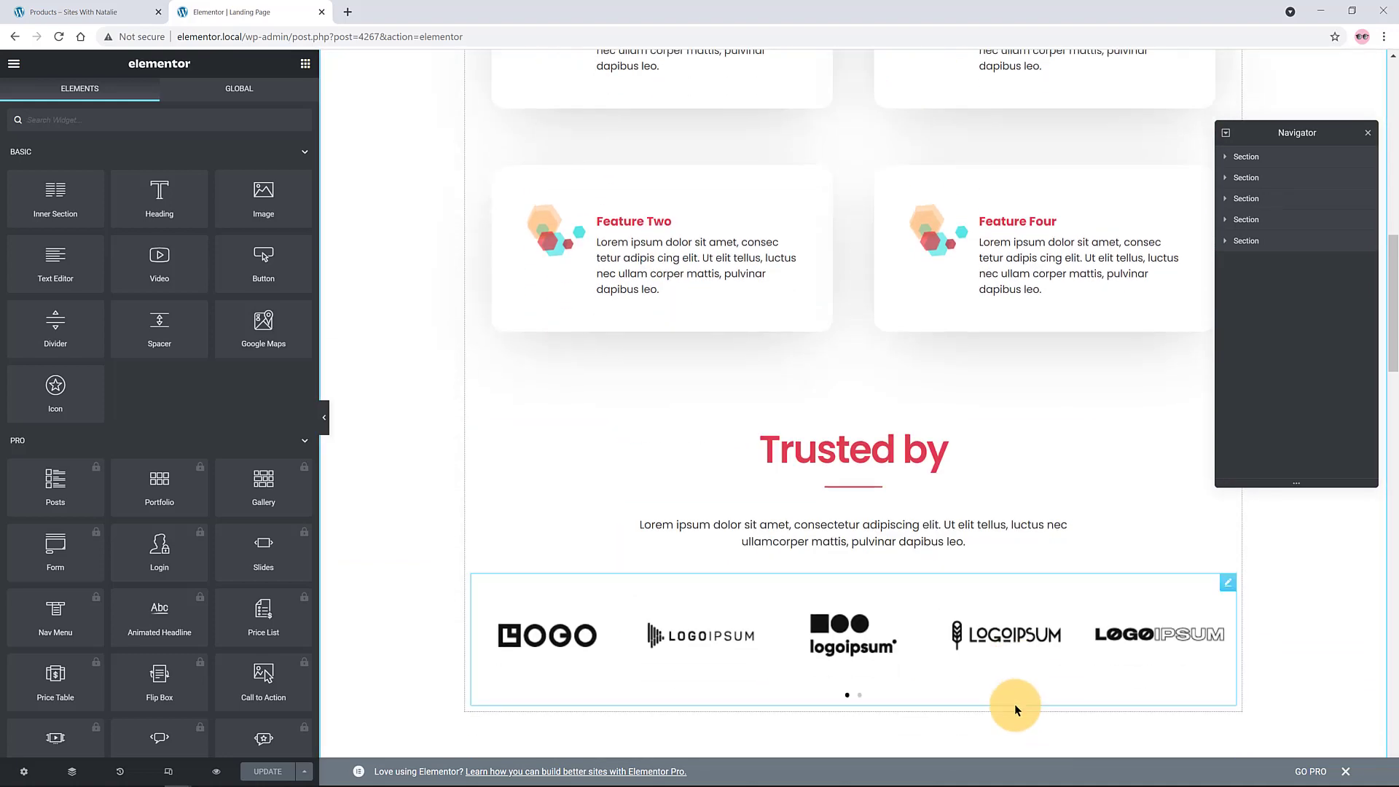
pyautogui.scroll(10, 936, 634)
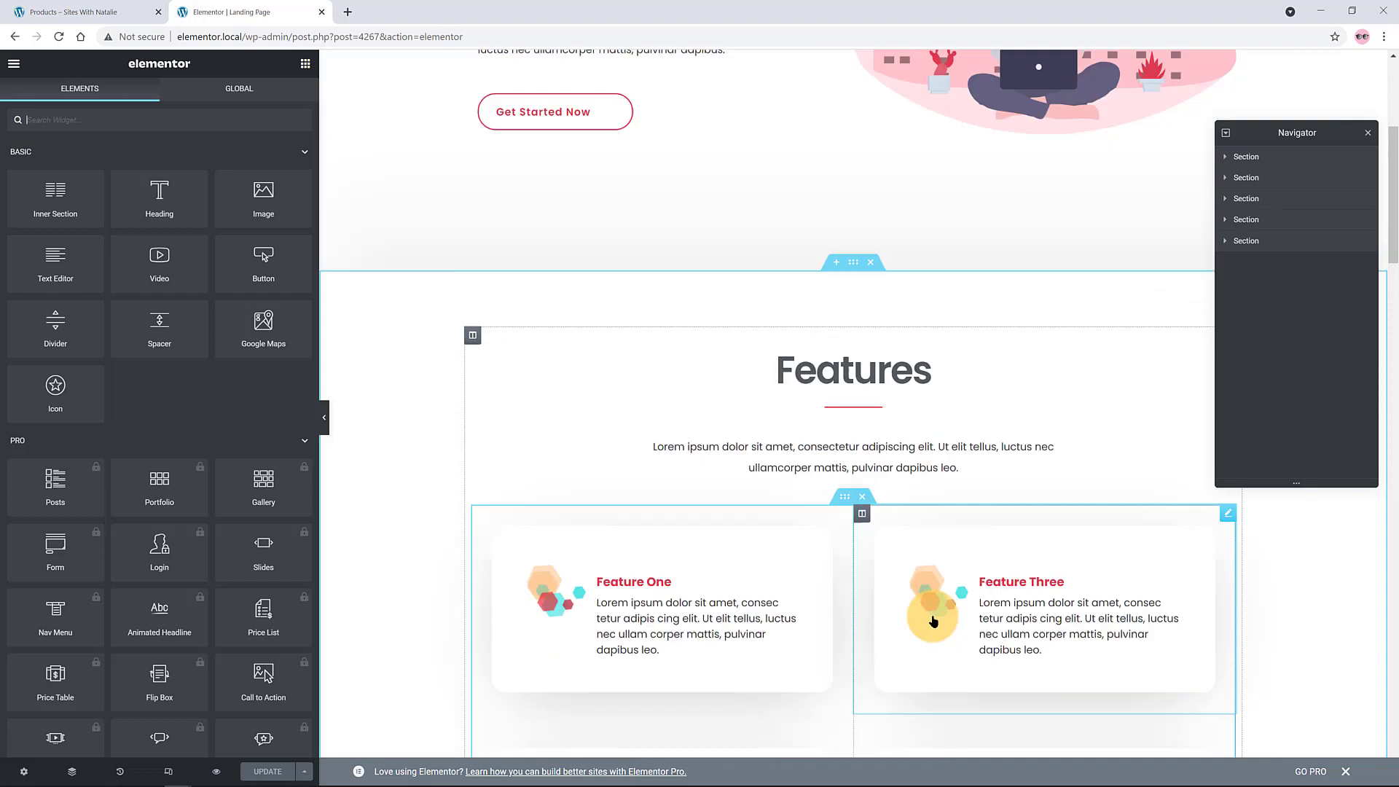
pyautogui.scroll(-15, 927, 624)
pyautogui.click(884, 447)
pyautogui.scroll(-10, 883, 446)
pyautogui.click(13, 64)
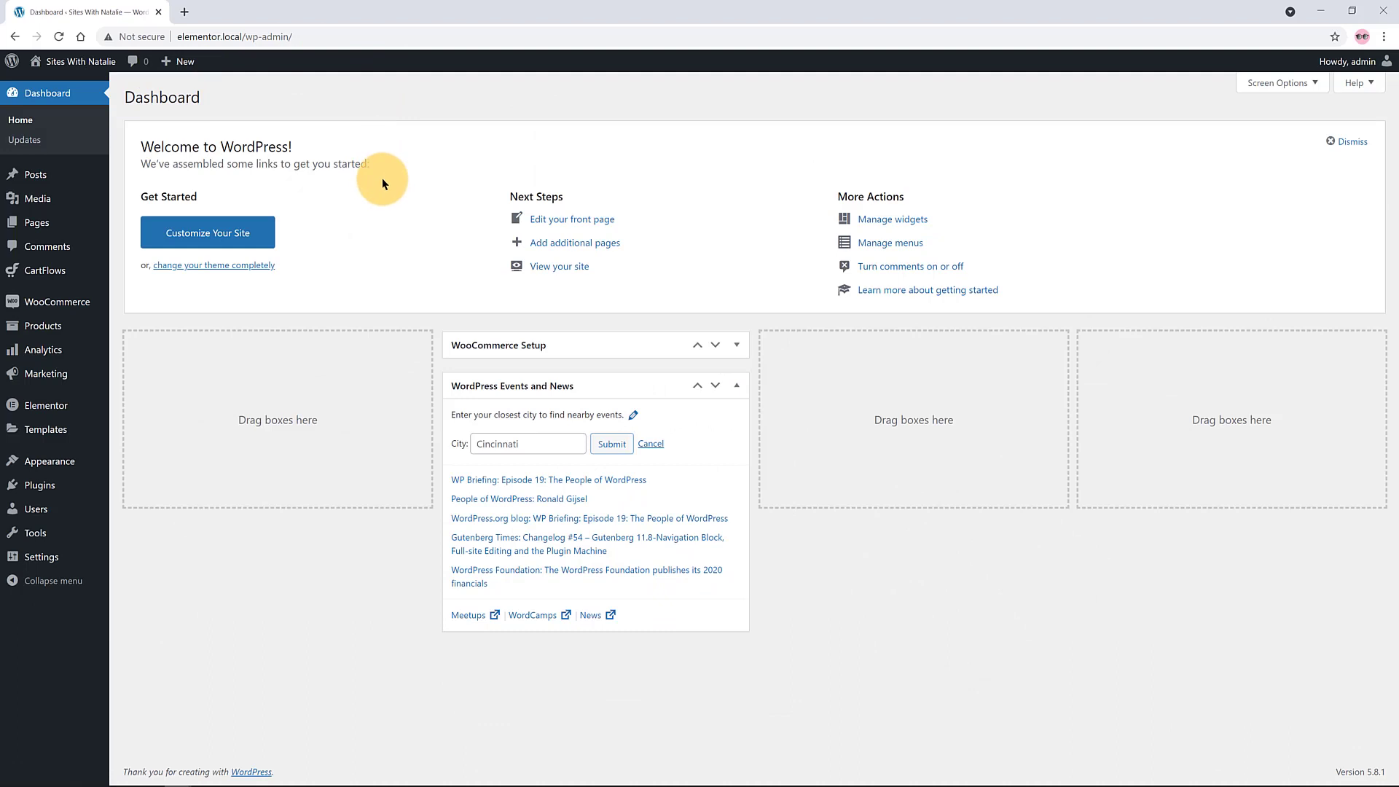
# In Reading Settings, set the homepage to 'Landing Page (#4267 - CartFlows)' and save.
pyautogui.moveTo(137, 575)
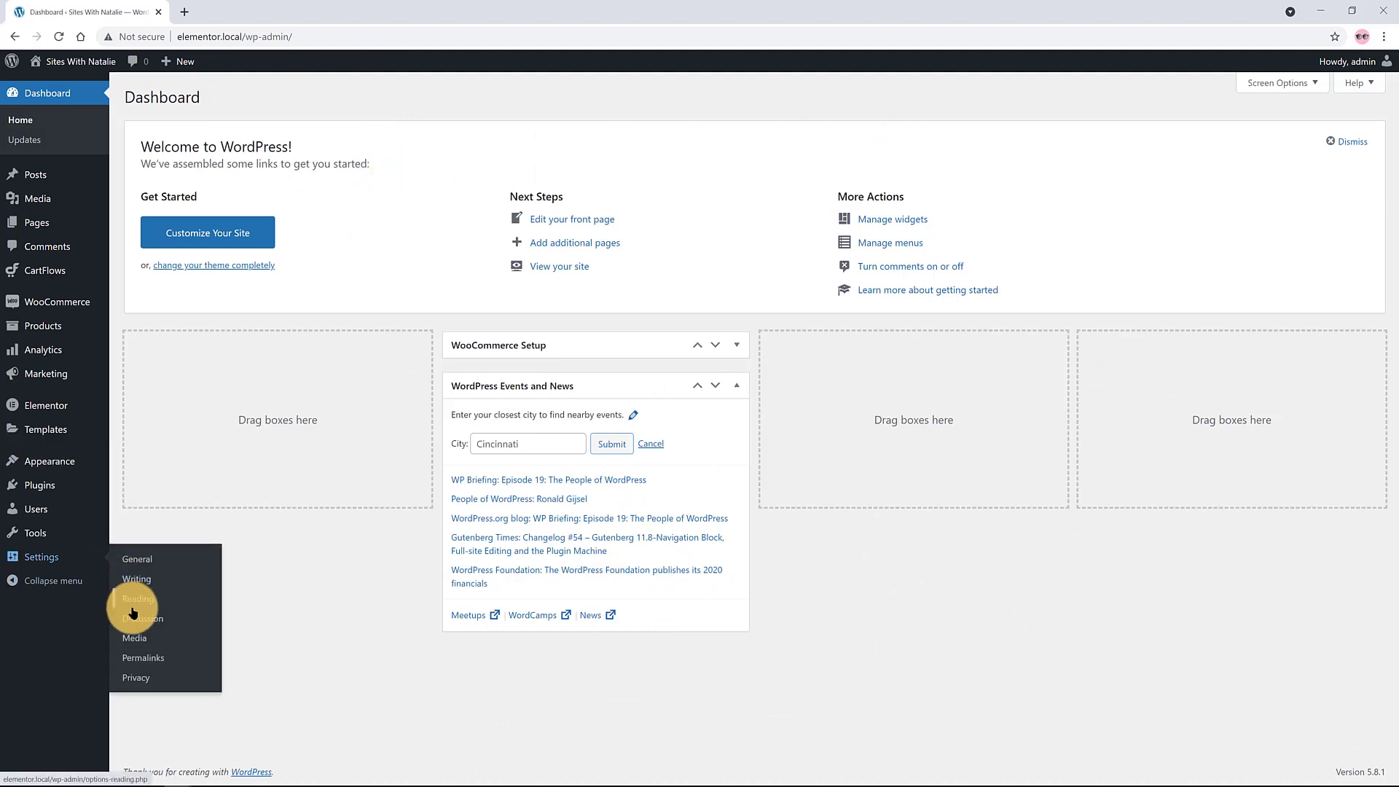
pyautogui.click(152, 601)
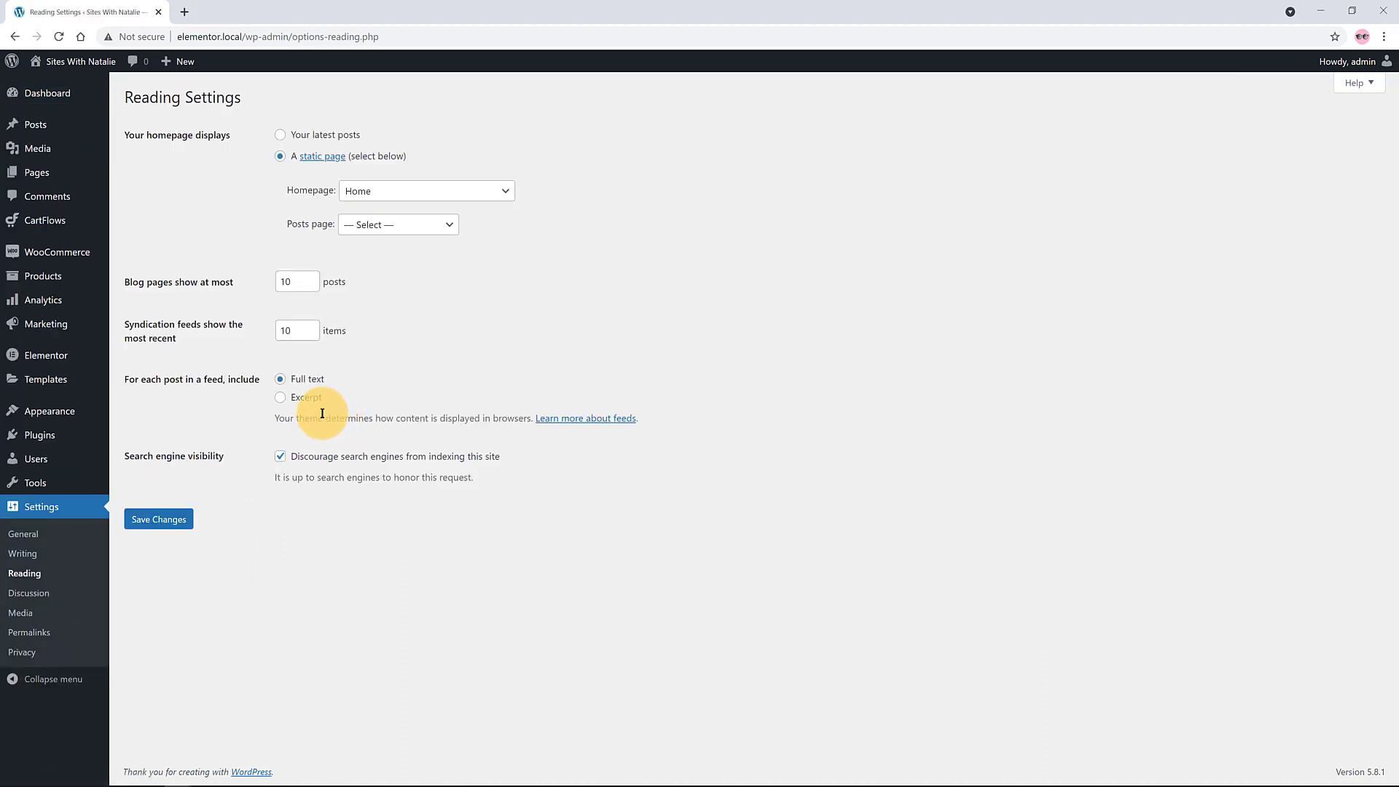
pyautogui.click(390, 193)
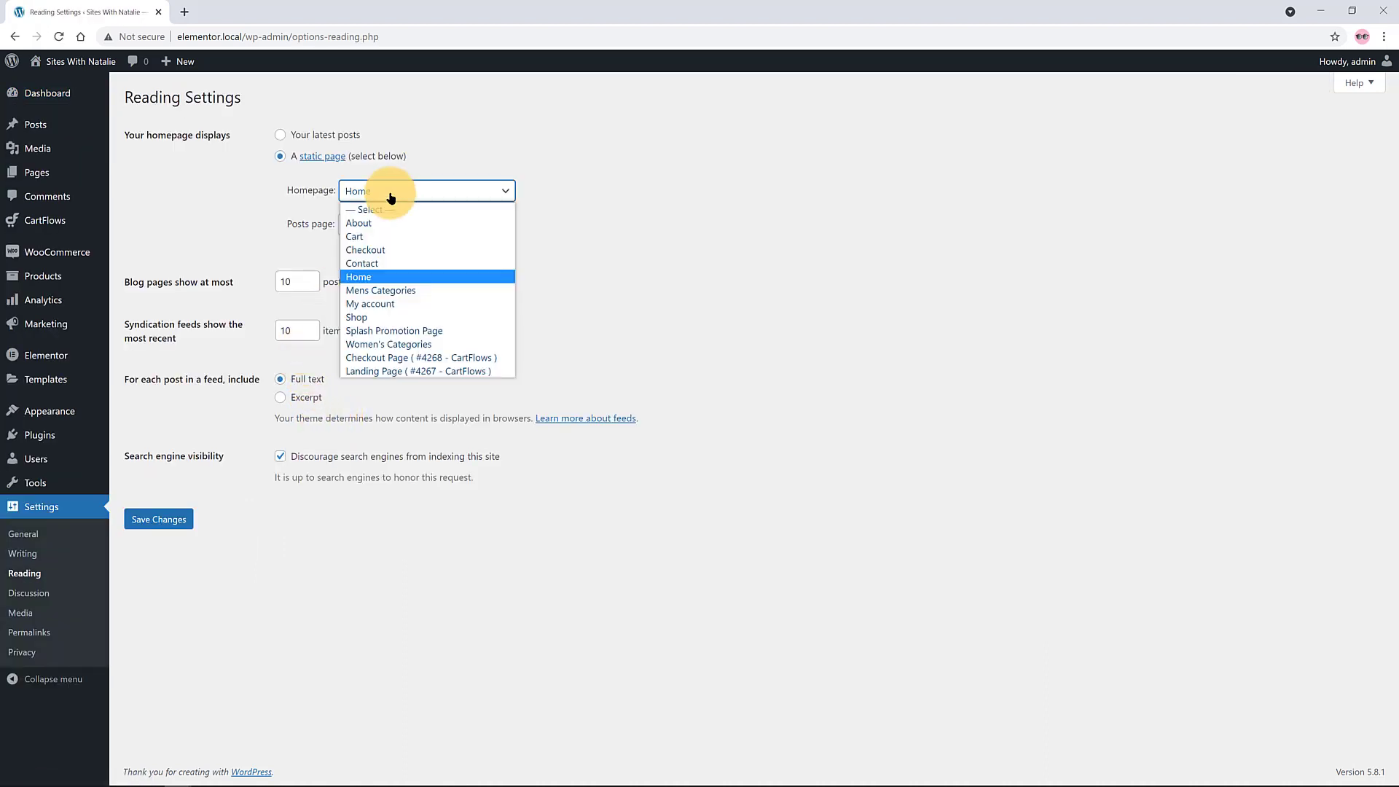
pyautogui.click(389, 372)
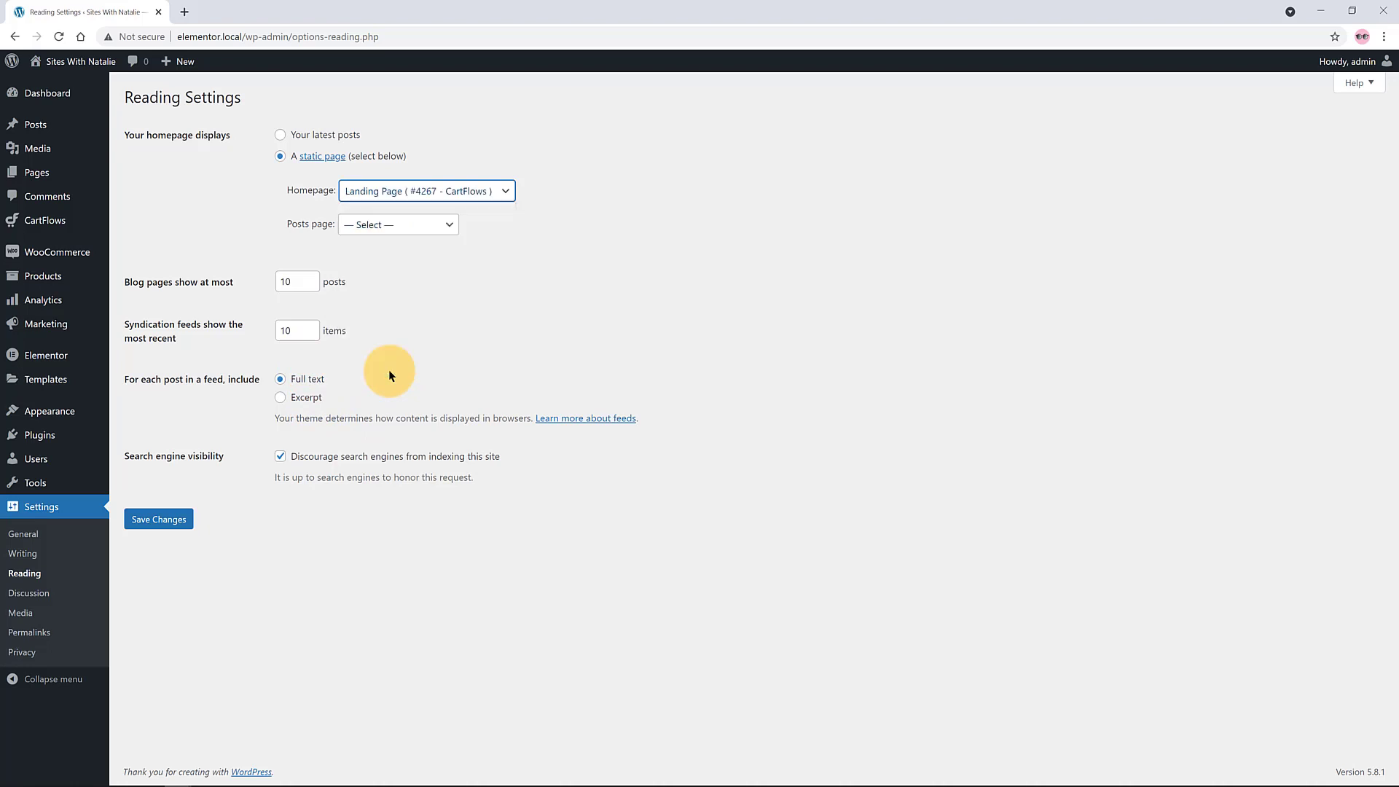
pyautogui.click(154, 520)
# View the site's front page and follow its Get Started Now call to action.
pyautogui.click(51, 83)
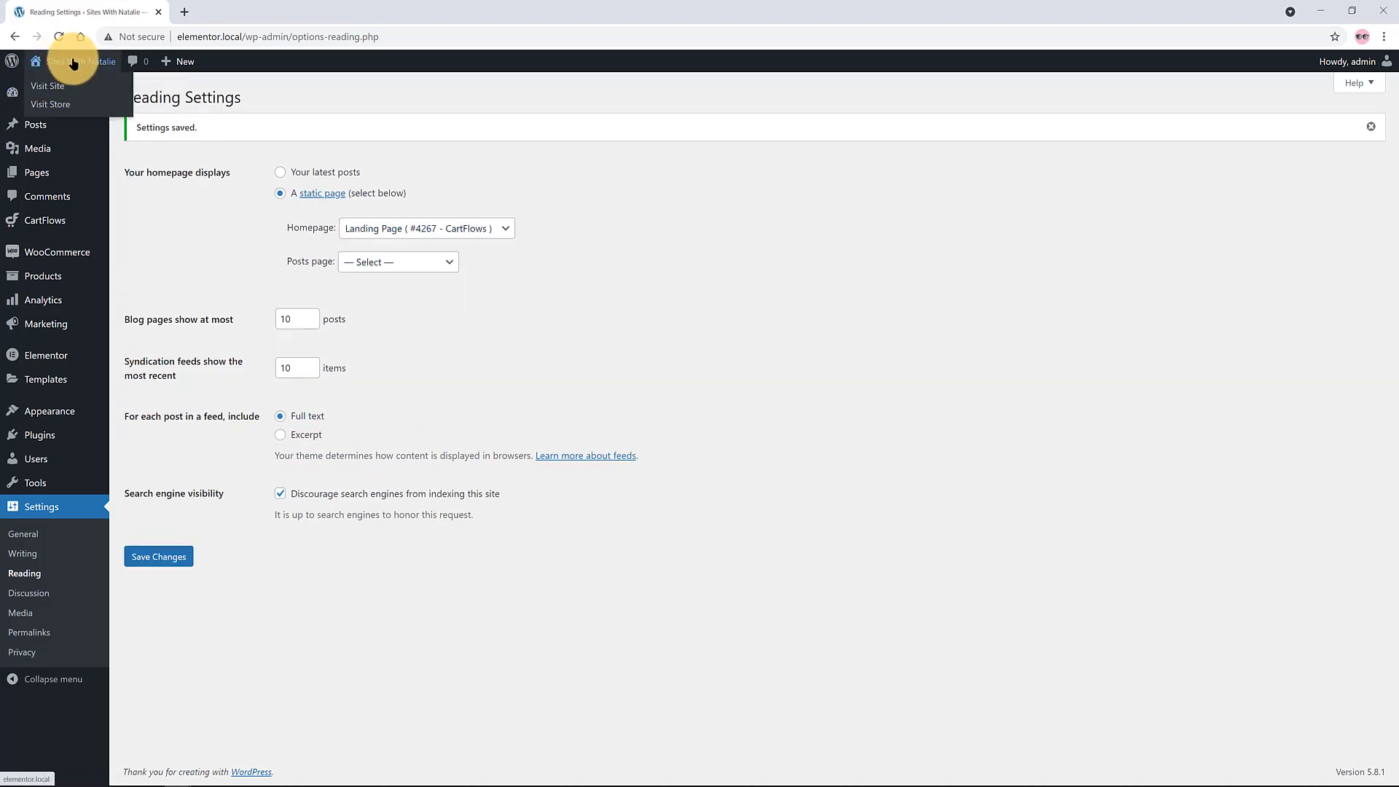
pyautogui.scroll(-10, 121, 161)
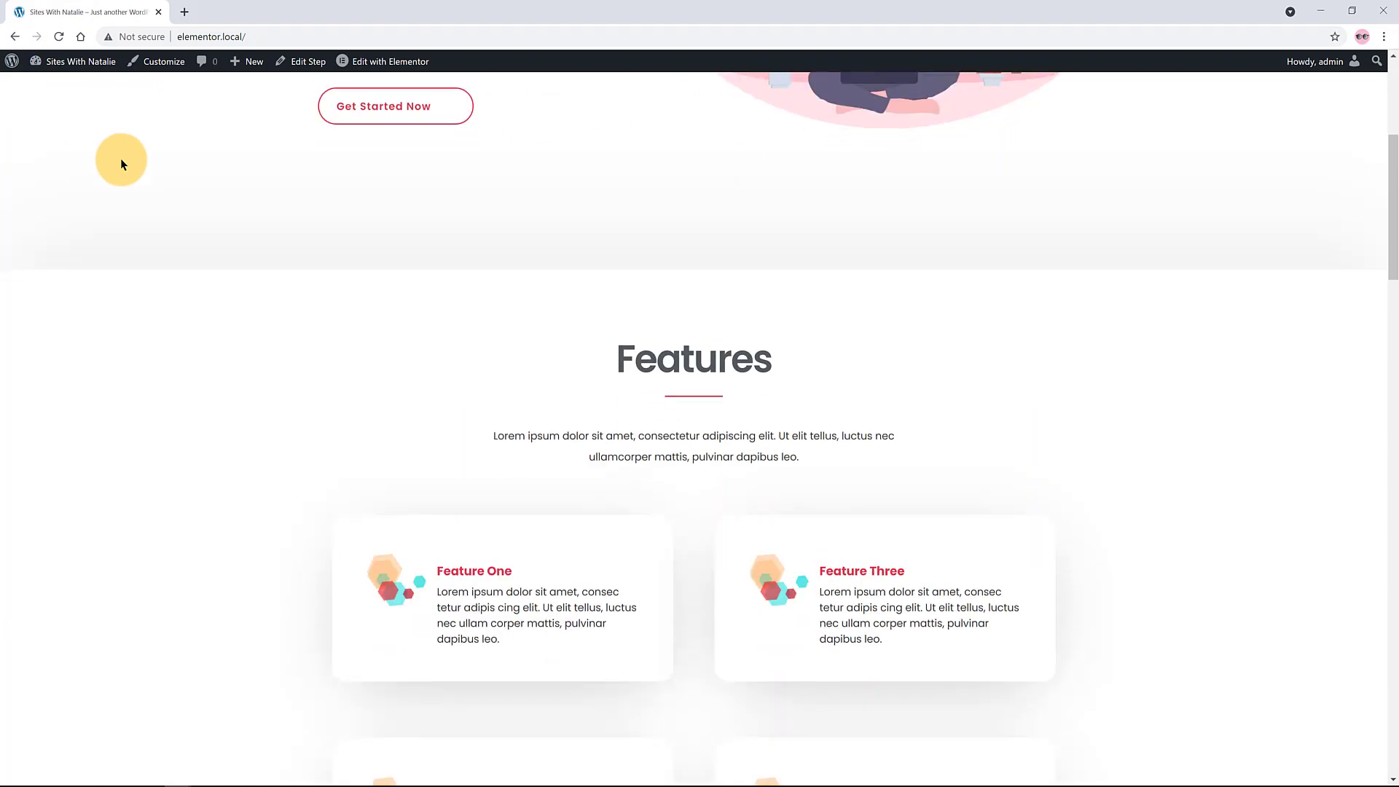
pyautogui.scroll(10, 120, 162)
pyautogui.click(420, 476)
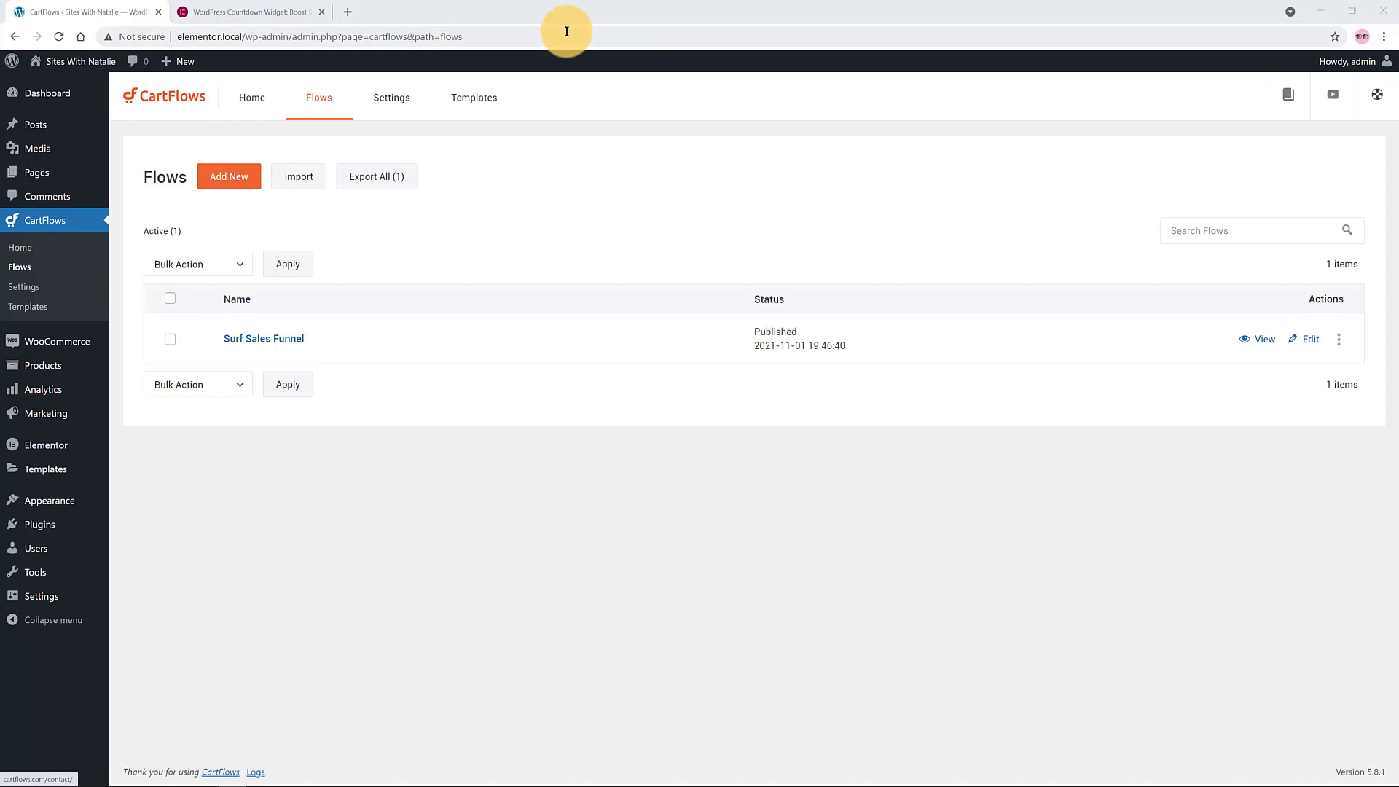
# Tick Enable Test Mode under the Surf Sales Funnel's Sandbox settings, save, and open the front page.
pyautogui.click(1314, 340)
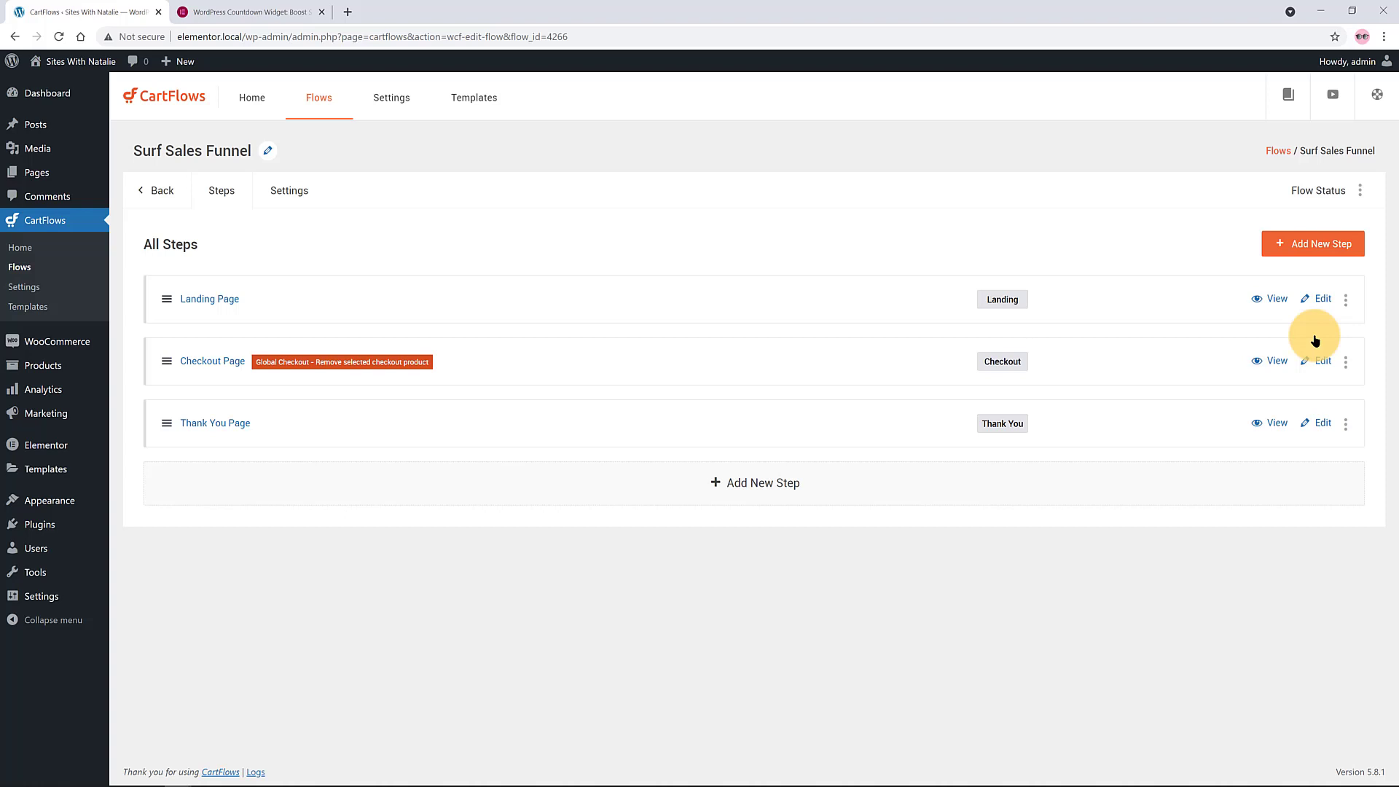
pyautogui.click(303, 201)
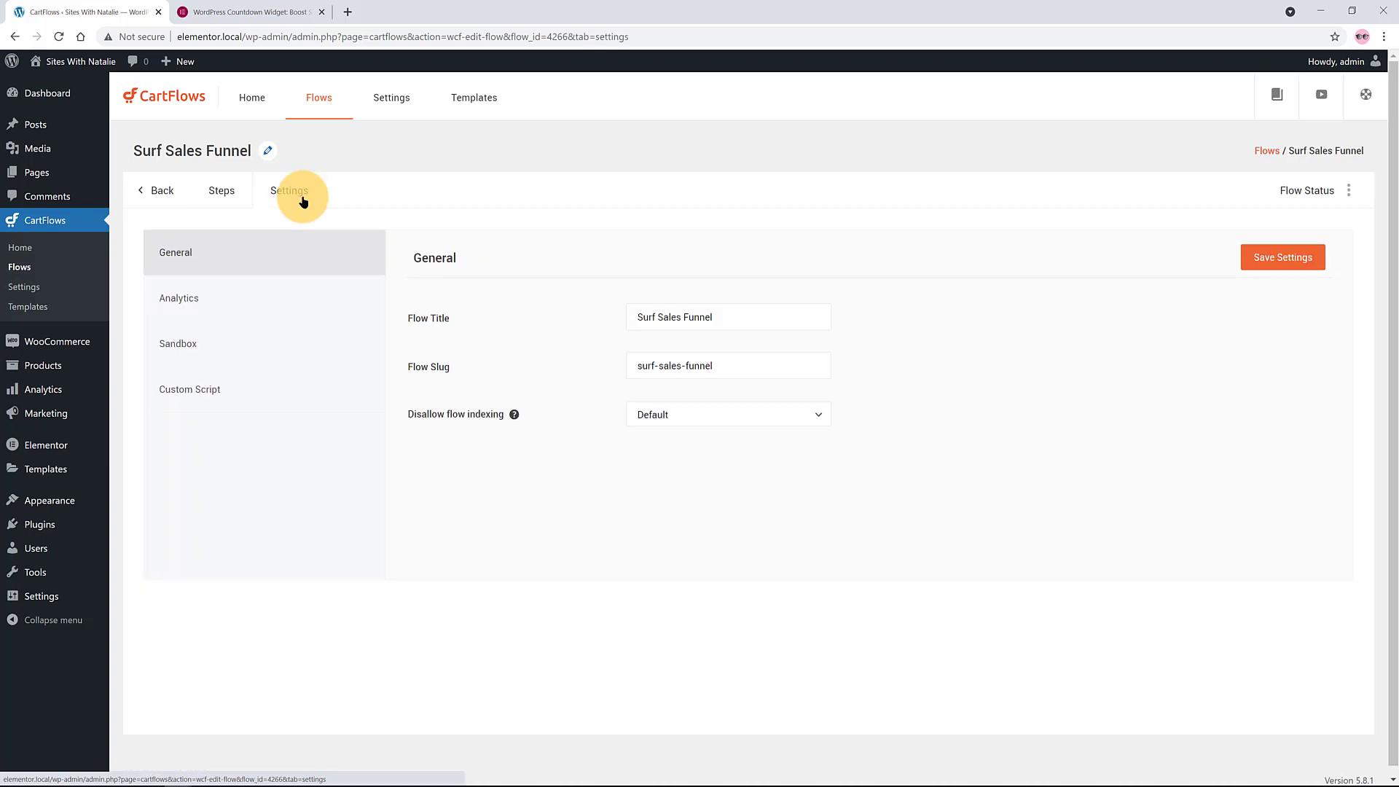
pyautogui.click(239, 355)
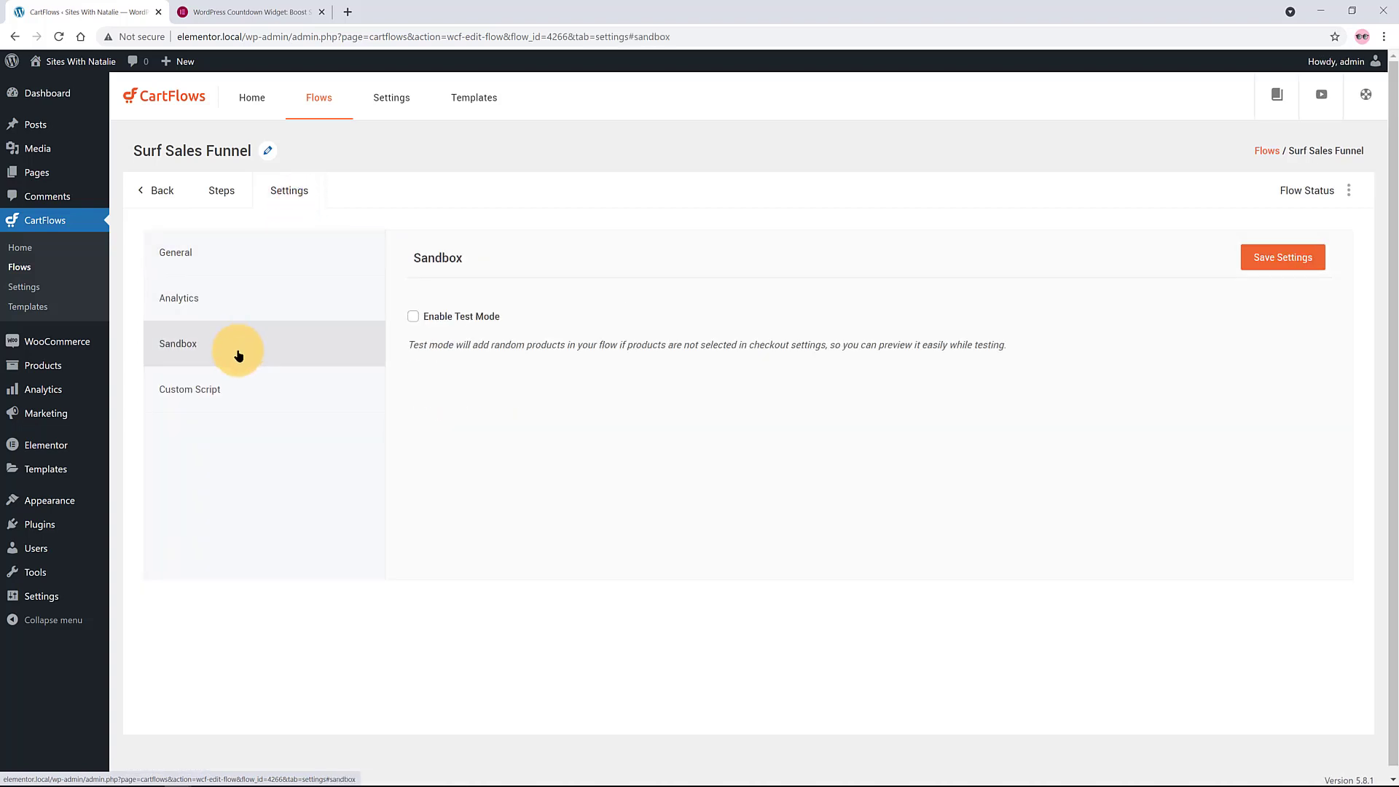
pyautogui.click(412, 321)
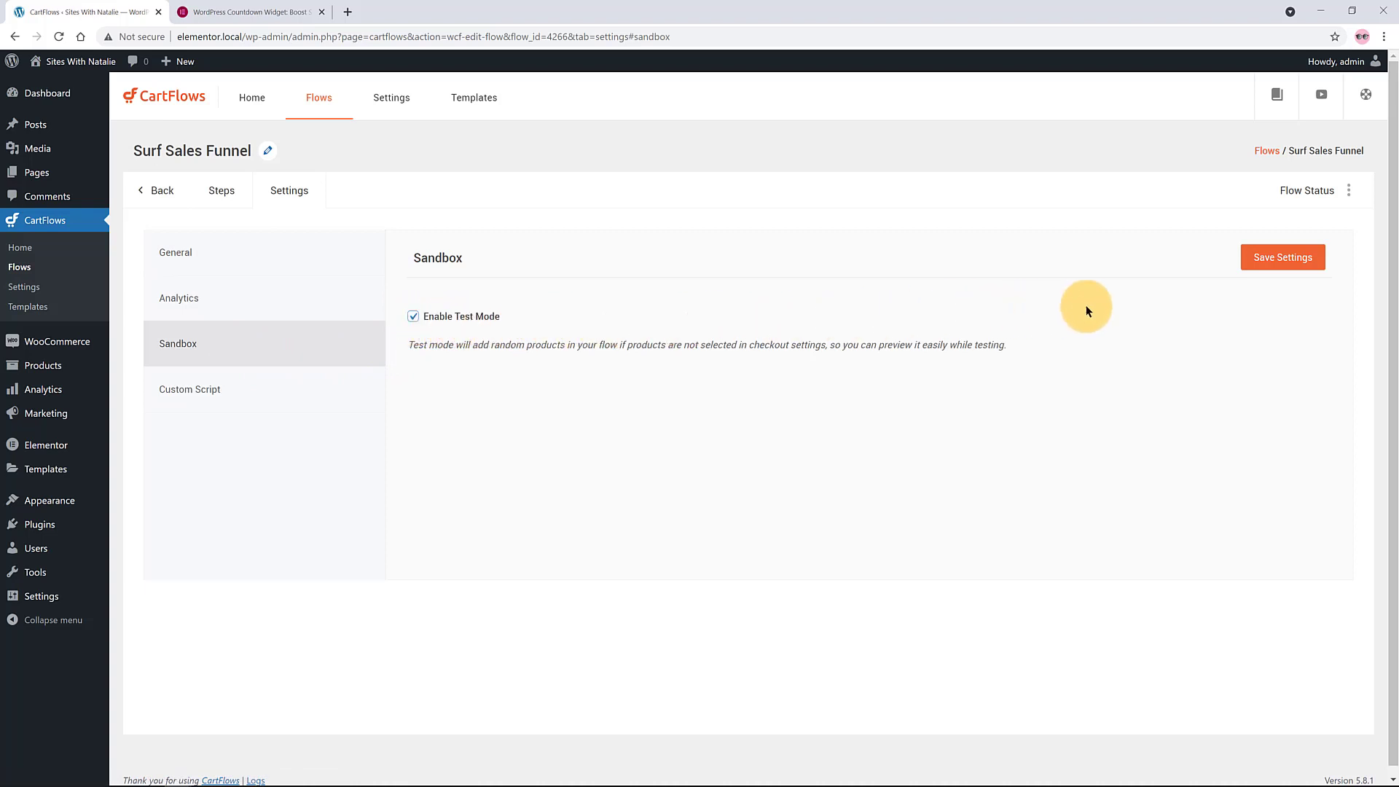
pyautogui.click(1269, 261)
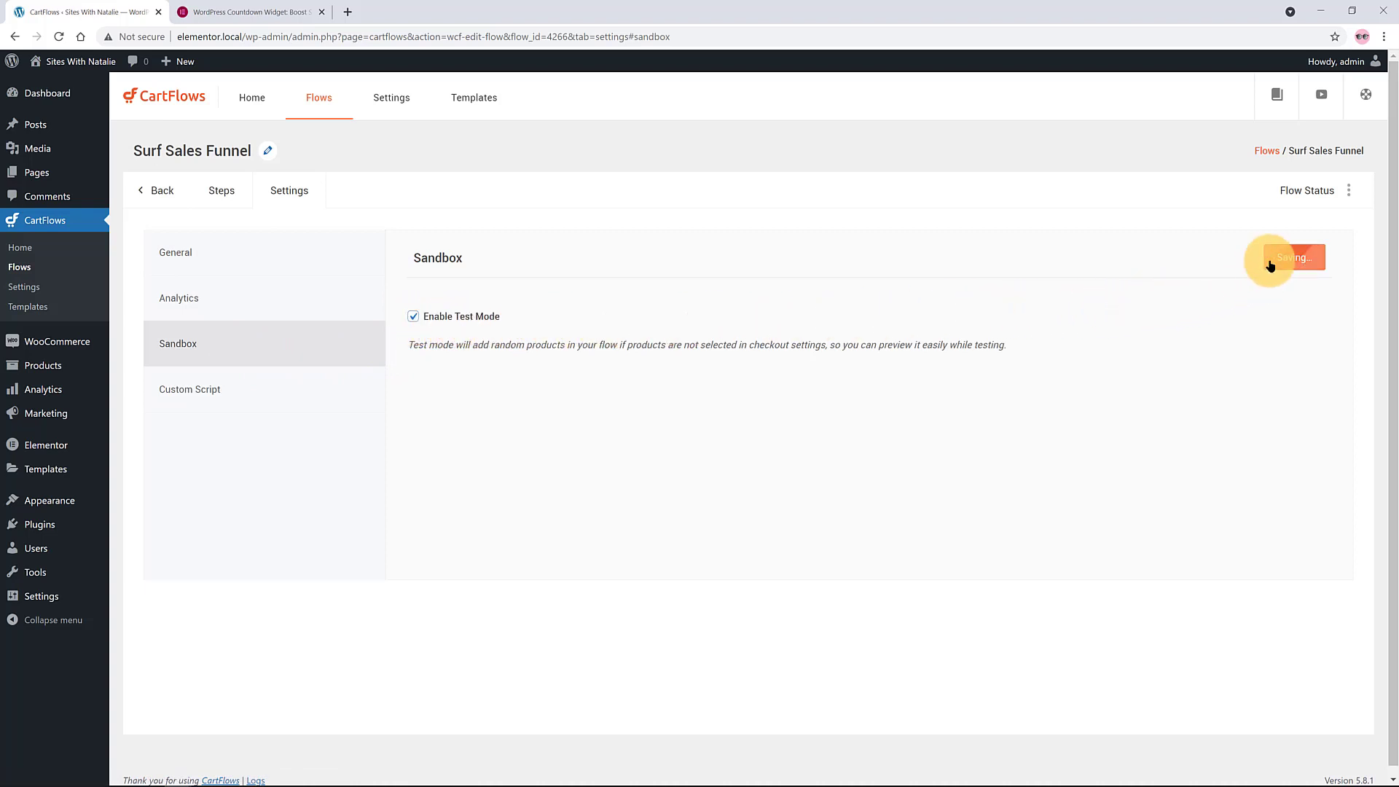
pyautogui.click(63, 63)
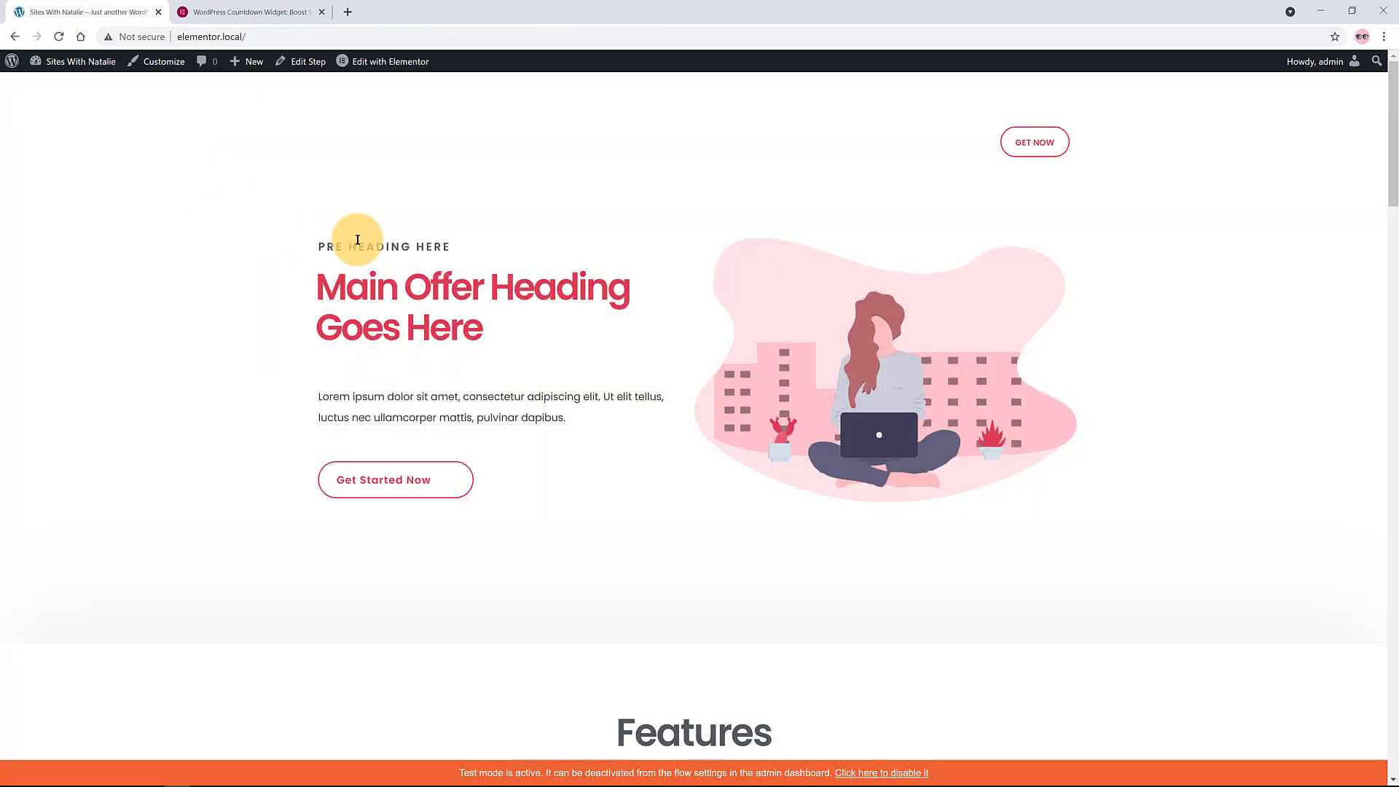
# Follow Get Started Now and scroll through the landing page's Features, Trusted by, Expert Reviews and FAQs.
pyautogui.scroll(-5, 447, 241)
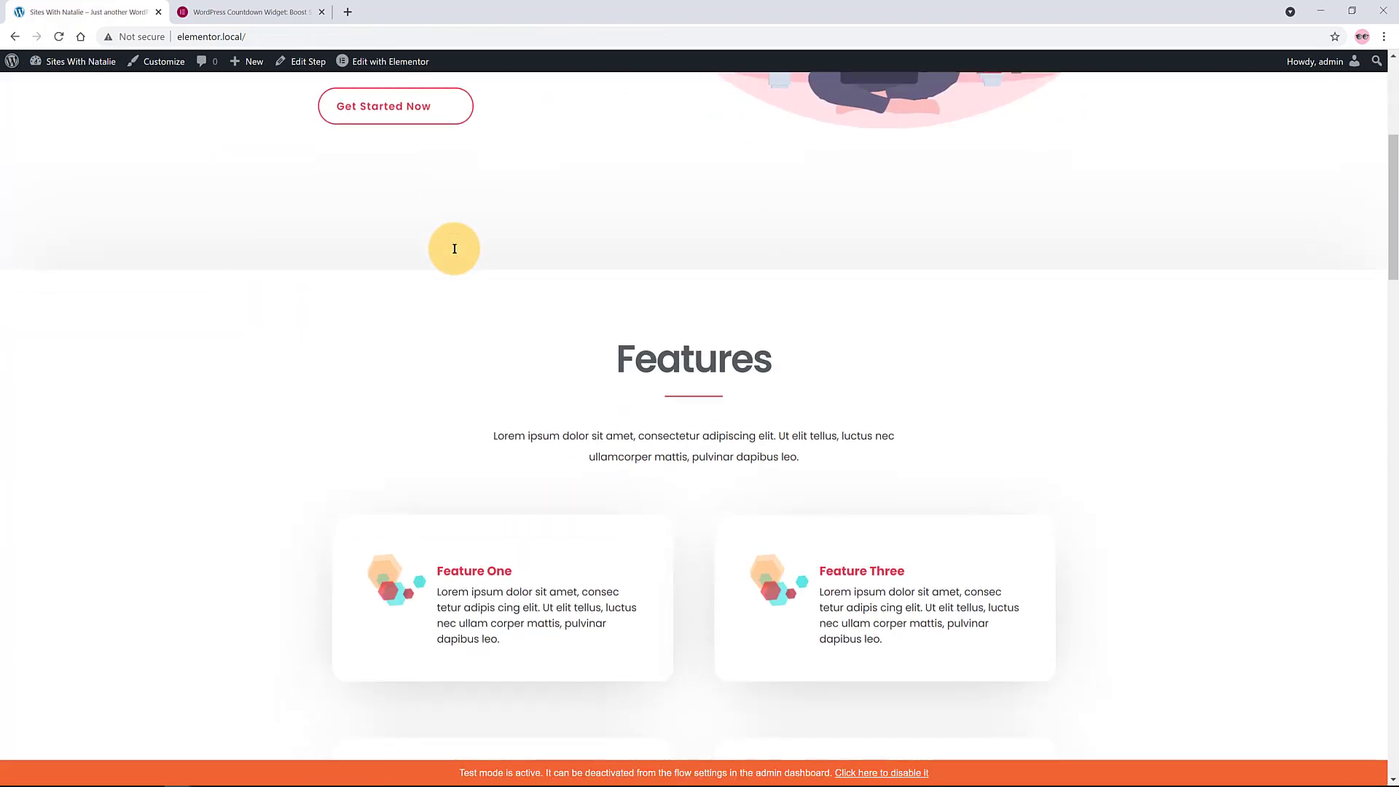
pyautogui.click(397, 109)
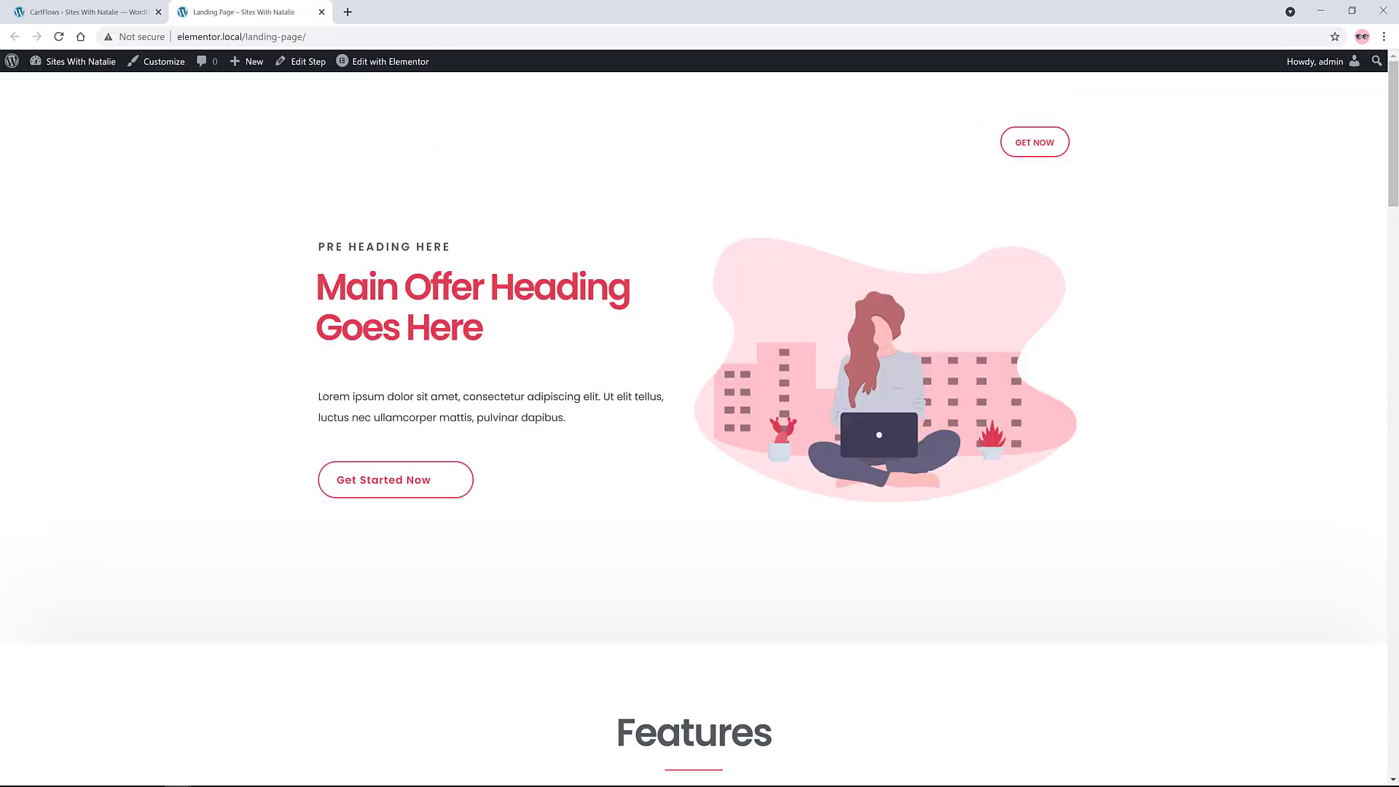
pyautogui.scroll(-3, 966, 335)
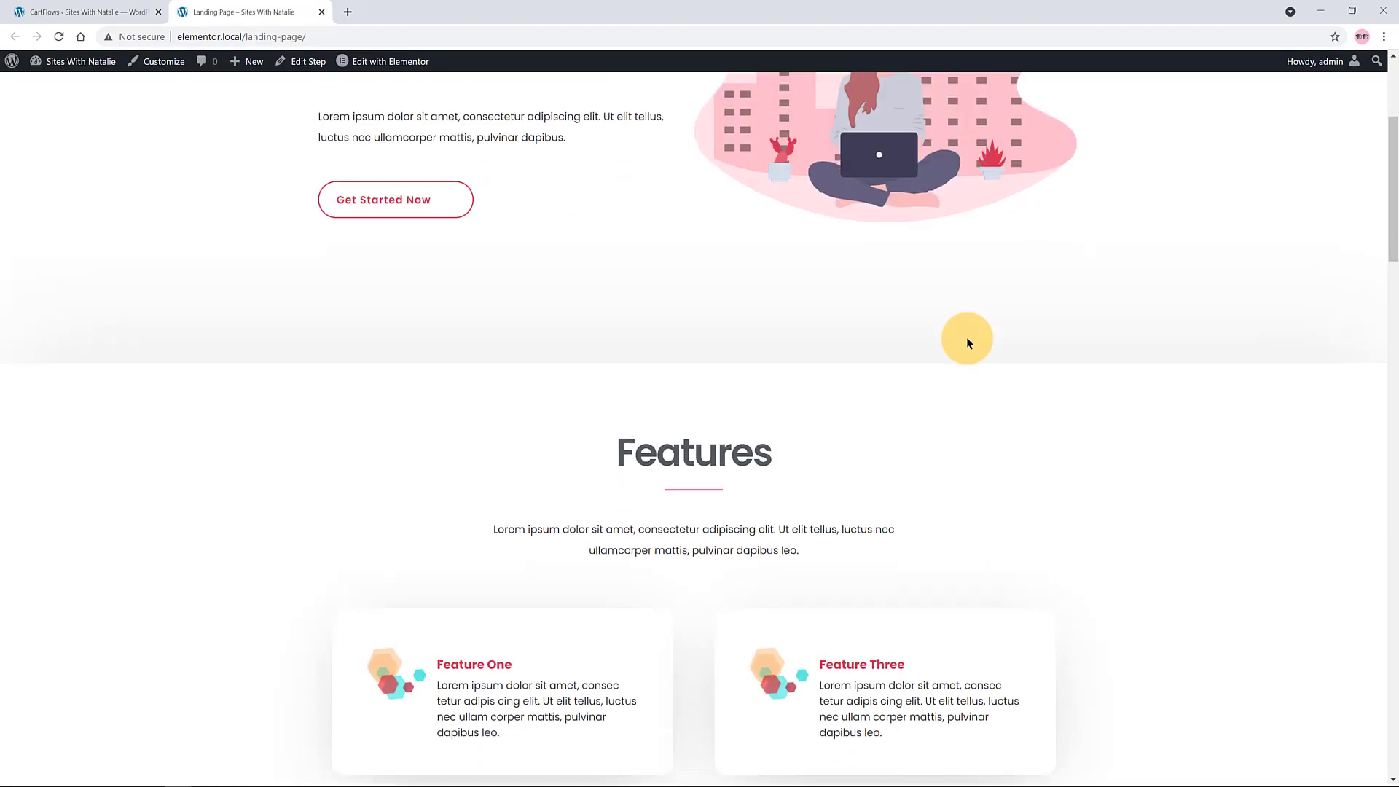
pyautogui.scroll(-6, 966, 340)
pyautogui.scroll(-3, 966, 339)
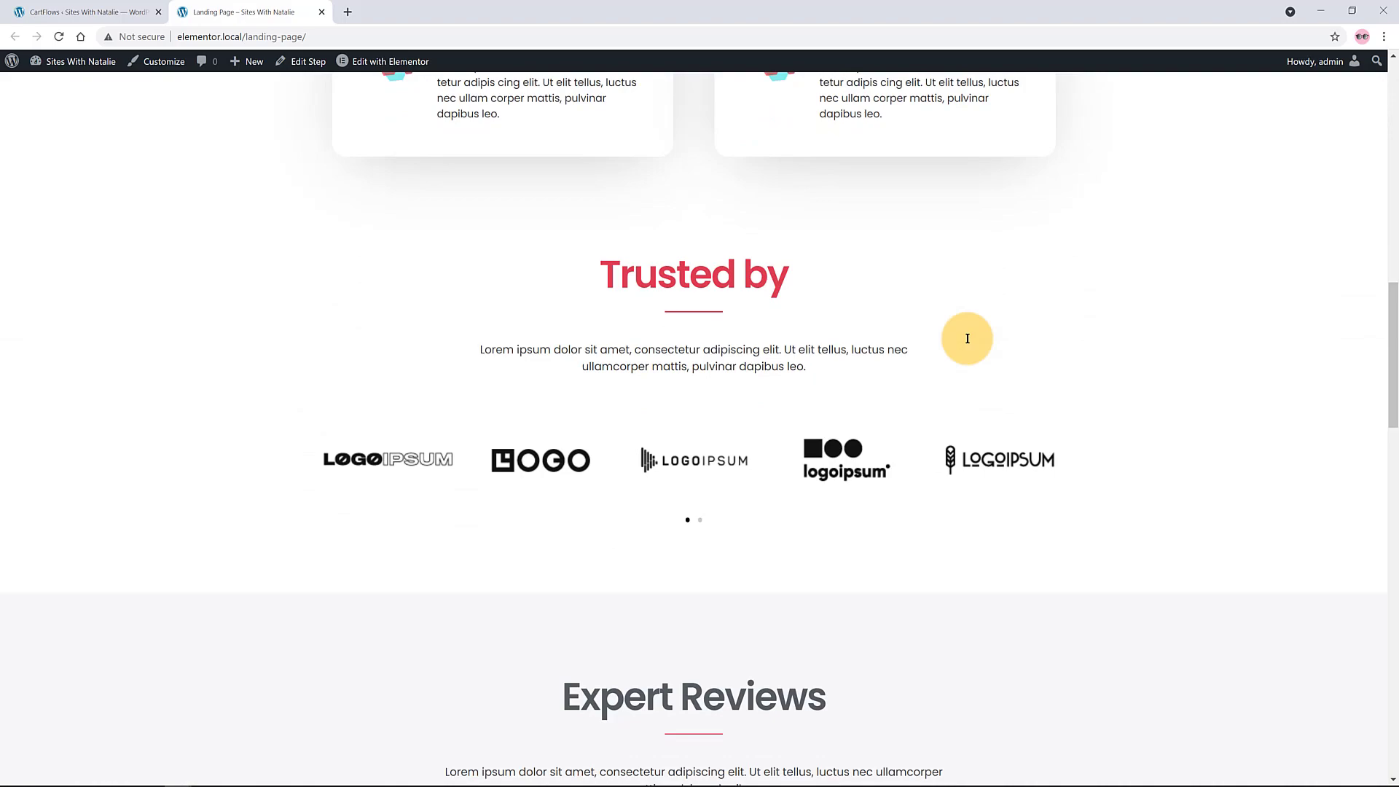
pyautogui.scroll(-5, 967, 338)
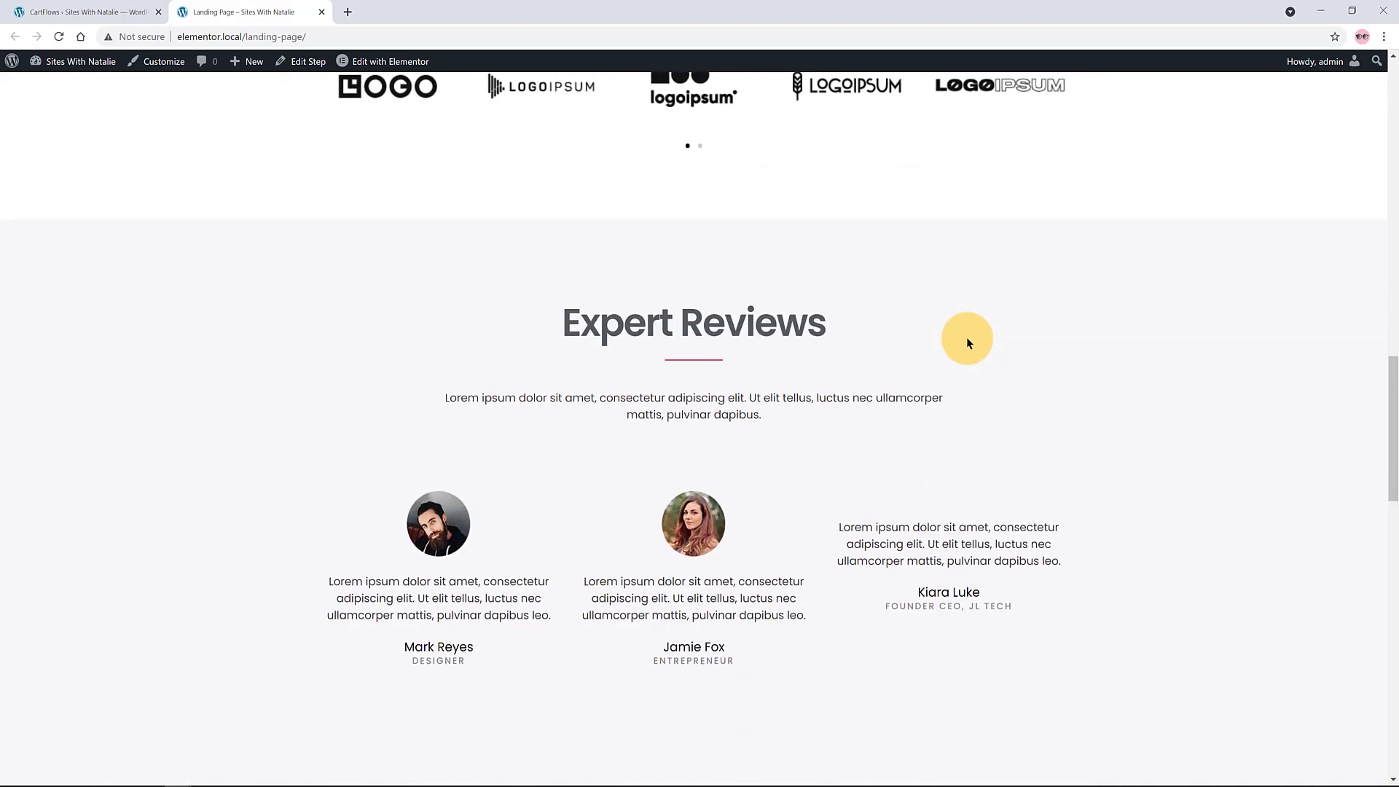
pyautogui.scroll(-5, 967, 337)
pyautogui.scroll(-5, 966, 338)
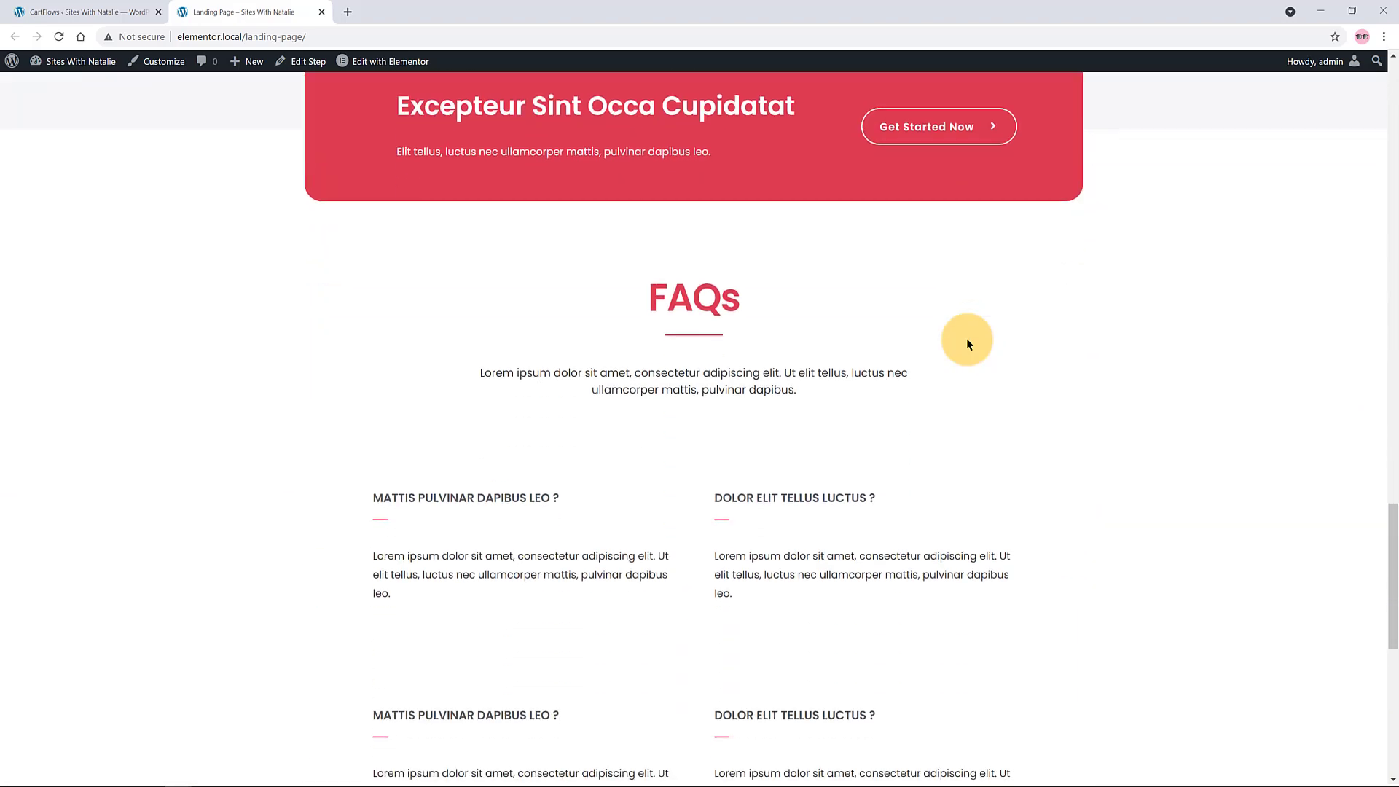
pyautogui.scroll(13, 966, 338)
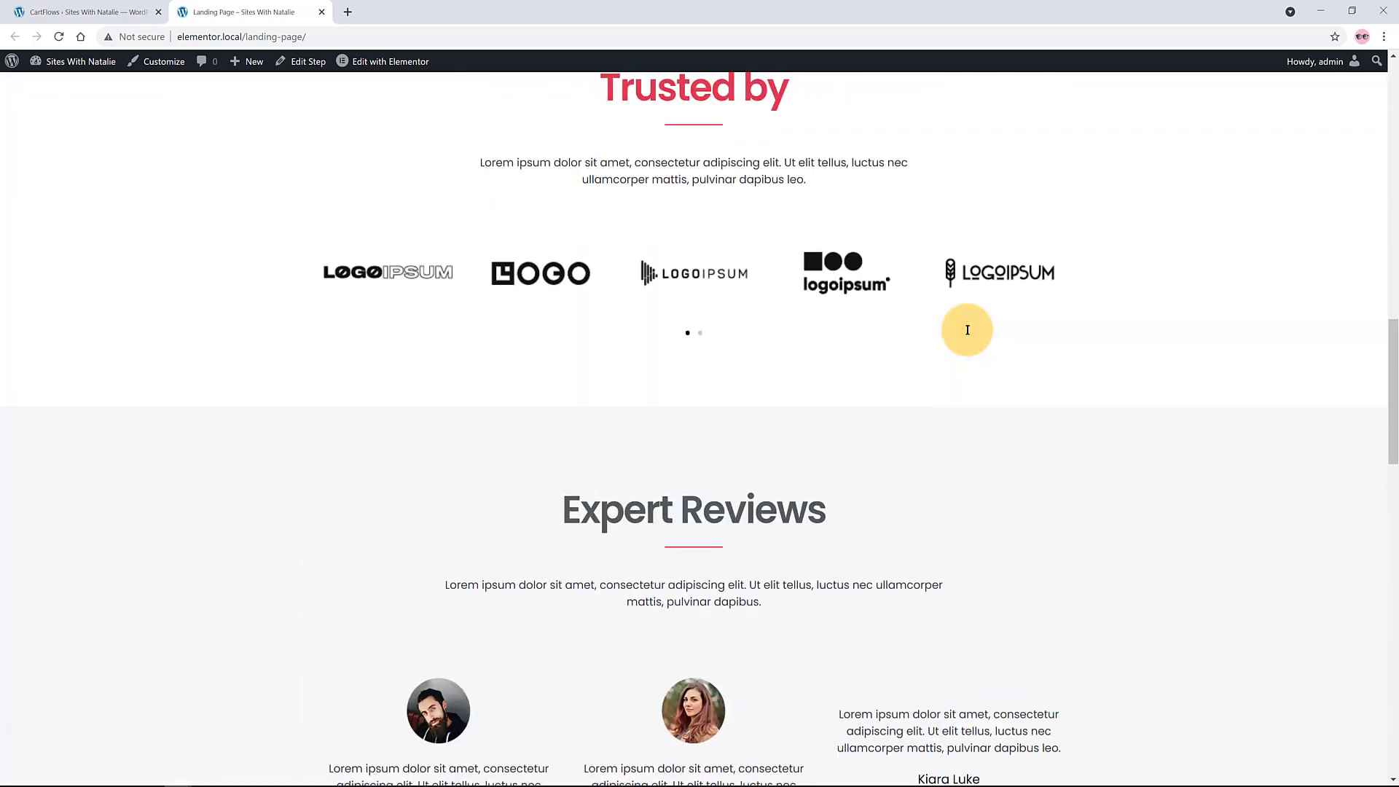